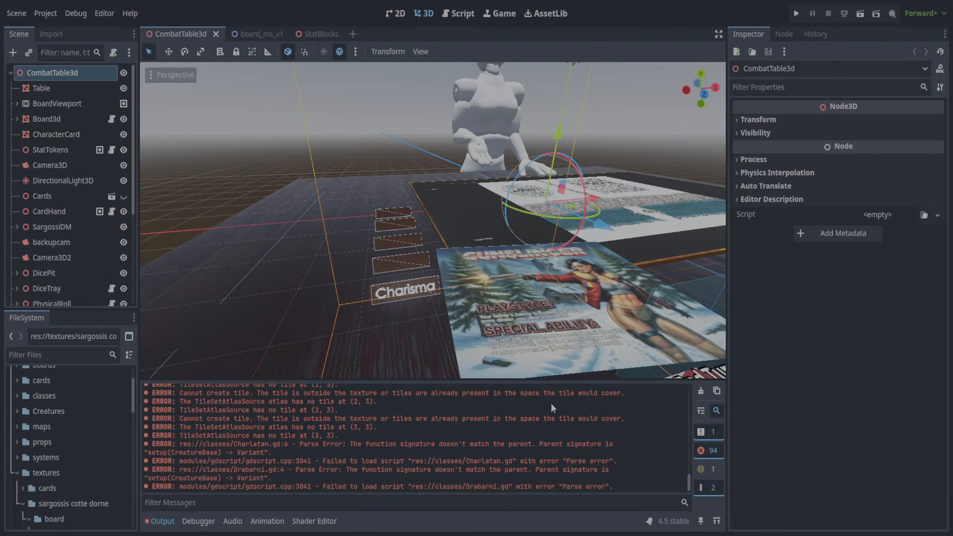
mouse_move(377, 168)
middle_mouse_down()
mouse_move(351, 160)
mouse_move(414, 154)
mouse_move(384, 158)
middle_mouse_up()
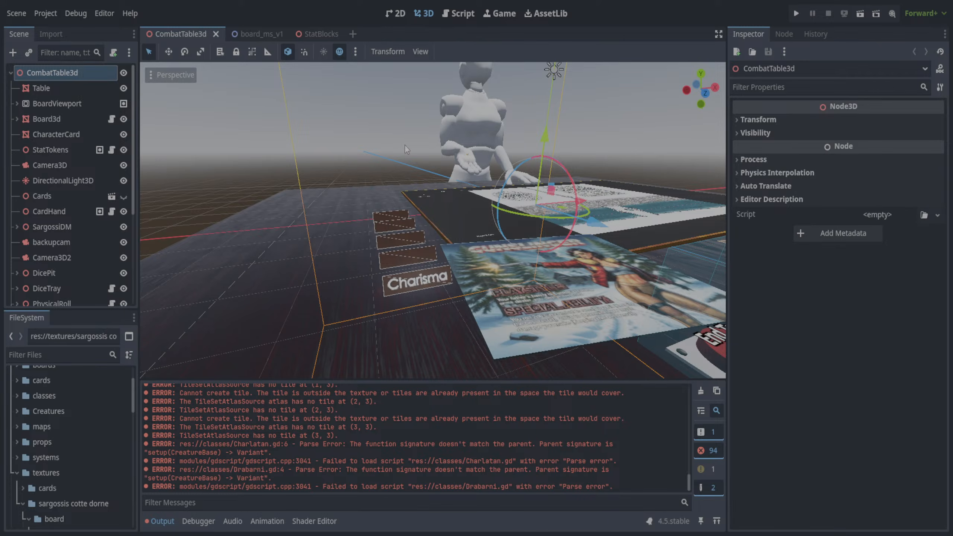
- Expand the Charisma node under StatBlocks and select the adjacent Charisma3 block on the table
mouse_move(375, 191)
middle_mouse_down()
mouse_move(469, 198)
mouse_move(349, 191)
mouse_move(305, 213)
mouse_move(440, 233)
mouse_move(408, 163)
mouse_move(310, 206)
mouse_move(432, 196)
mouse_move(335, 192)
mouse_move(338, 204)
mouse_move(381, 206)
middle_mouse_up()
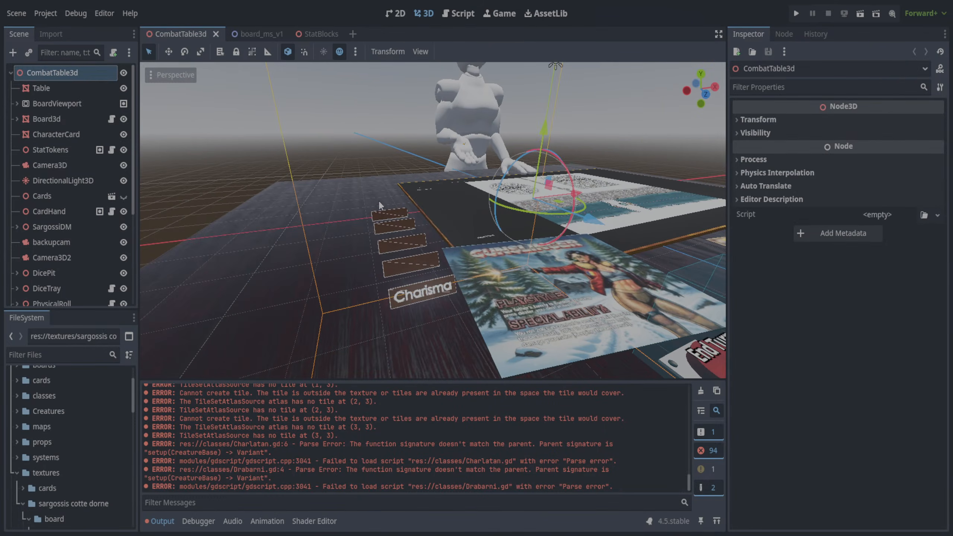
scroll(75, 244, "down", 5)
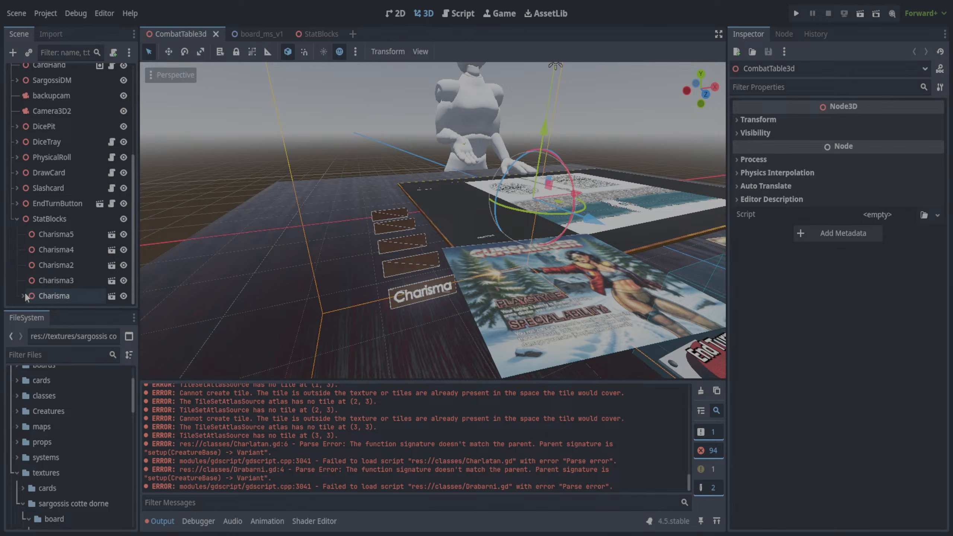
left_click(23, 296)
scroll(137, 239, "down", 1)
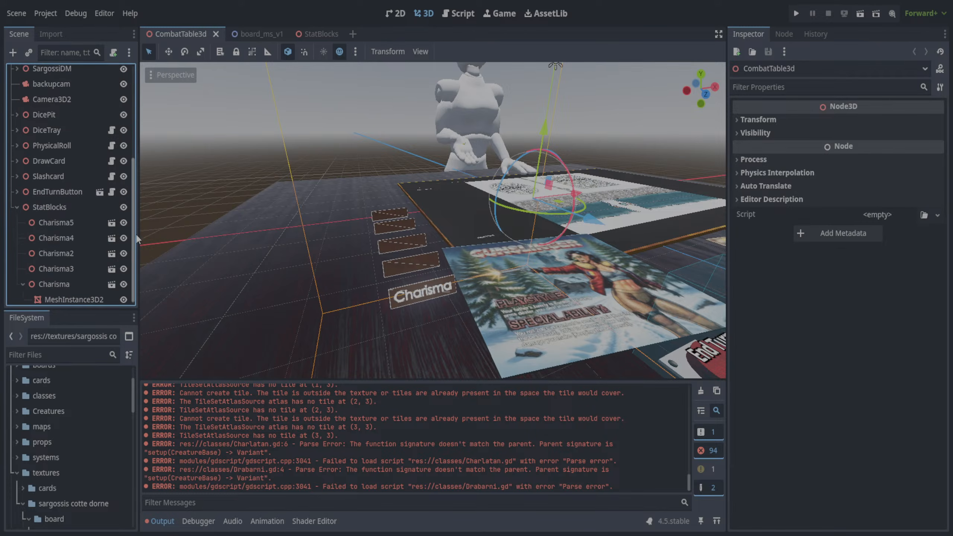
left_click(388, 265)
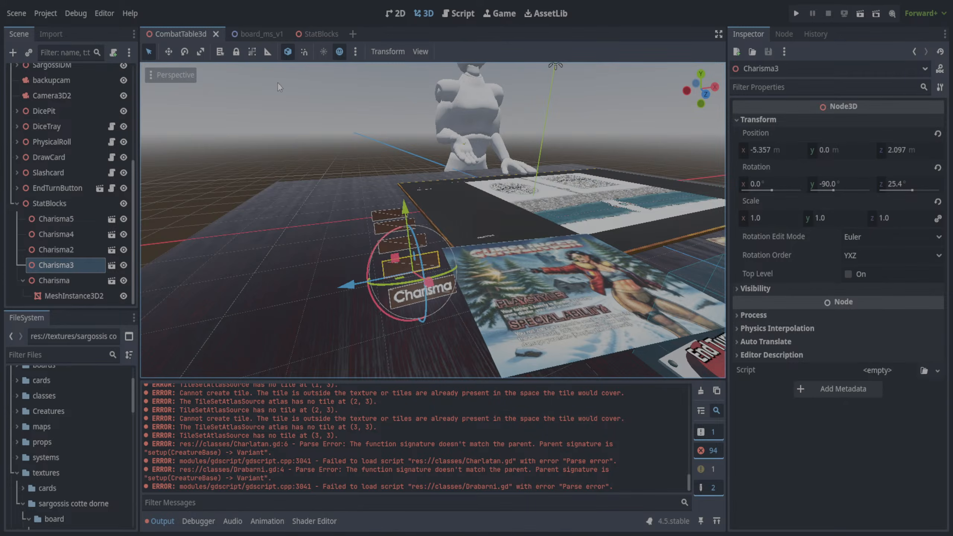
- Check the stat names in the colors dictionary of StatTokensController.gd, and return to the 3D view of CombatTable3d
left_click(463, 15)
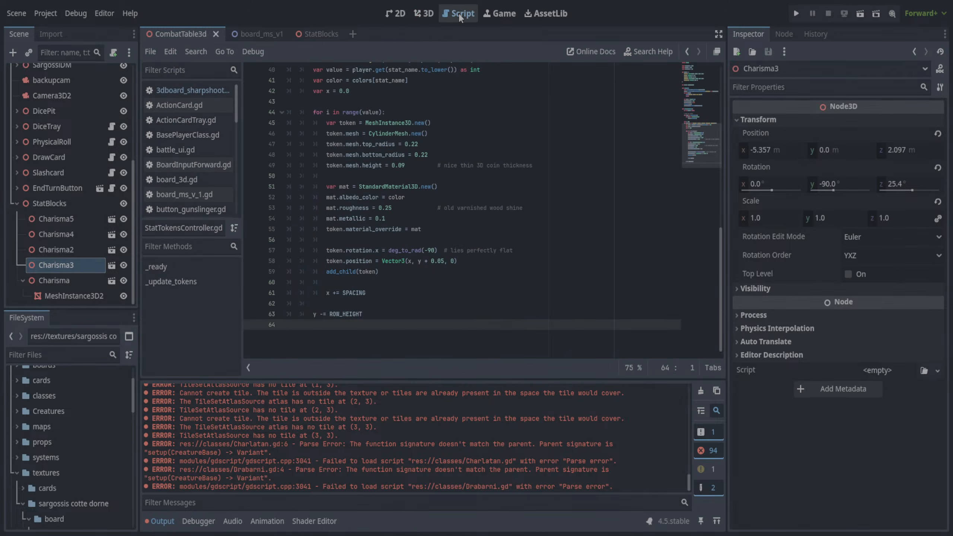
scroll(461, 168, "up", 12)
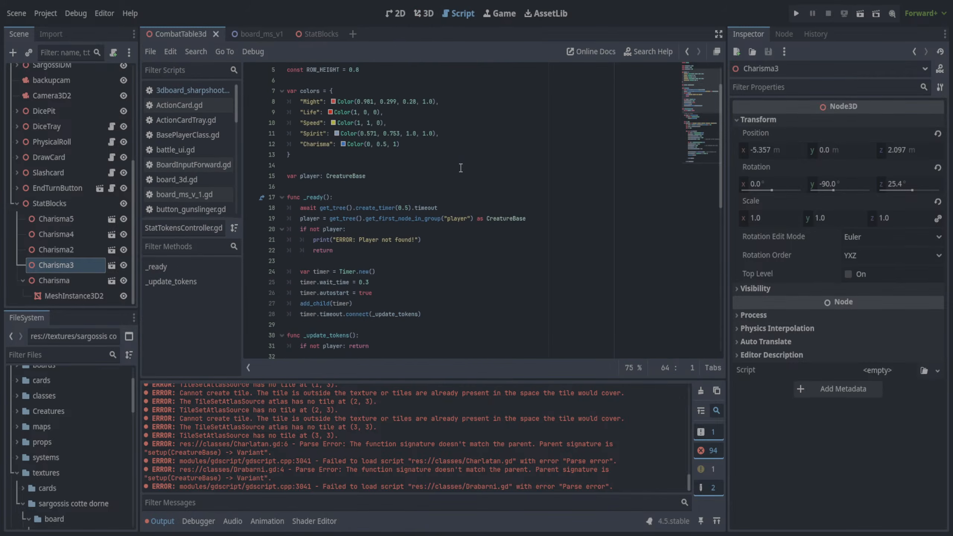
scroll(461, 168, "up", 1)
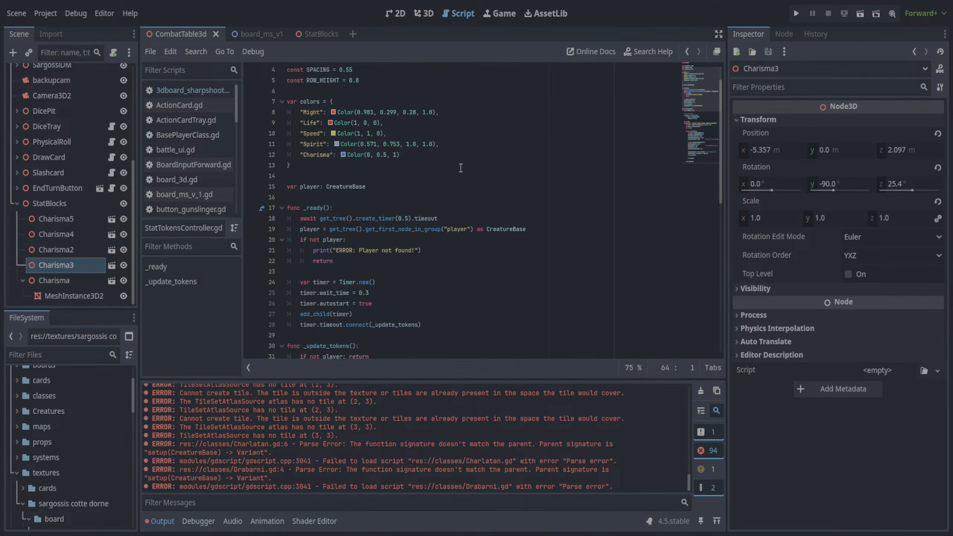
left_click(253, 34)
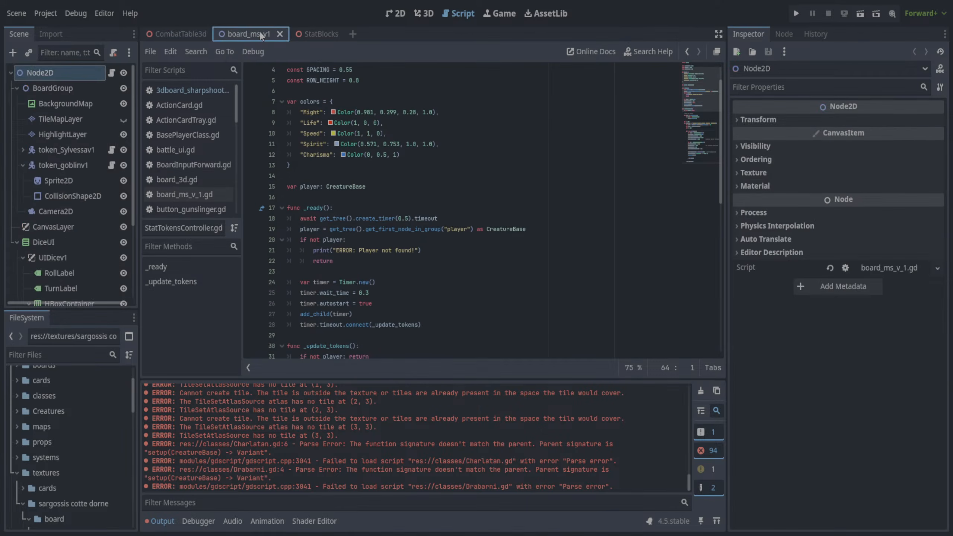
left_click(198, 33)
left_click(424, 13)
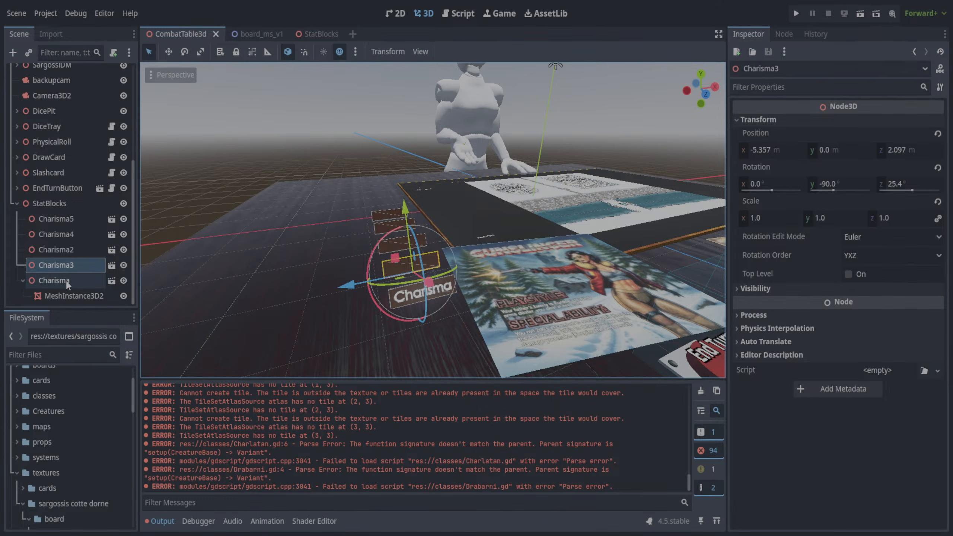
- Toggle the visibility of Charisma3 off and on to identify its block, and rename the node as Spirit
left_click(123, 265)
left_click(124, 265)
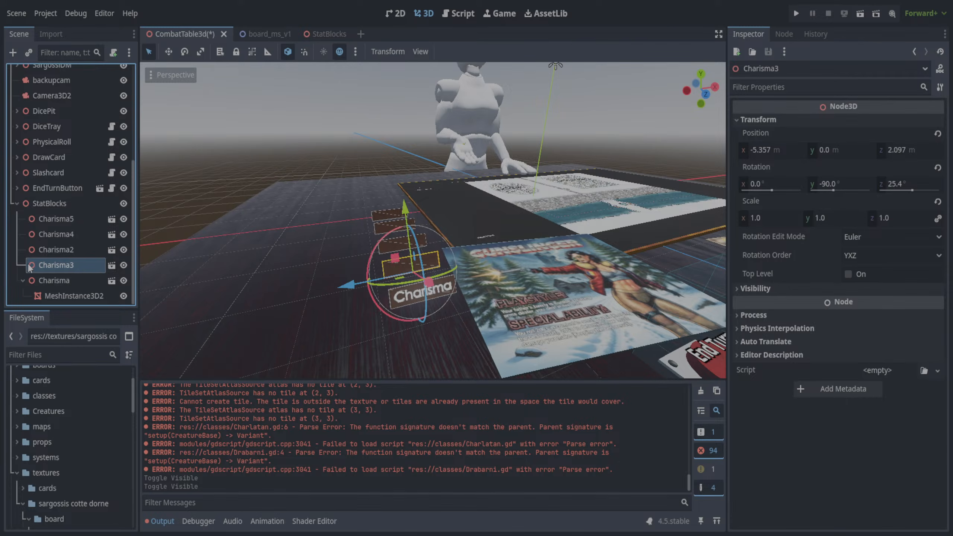
key("F2")
type("Spirit")
key("Return")
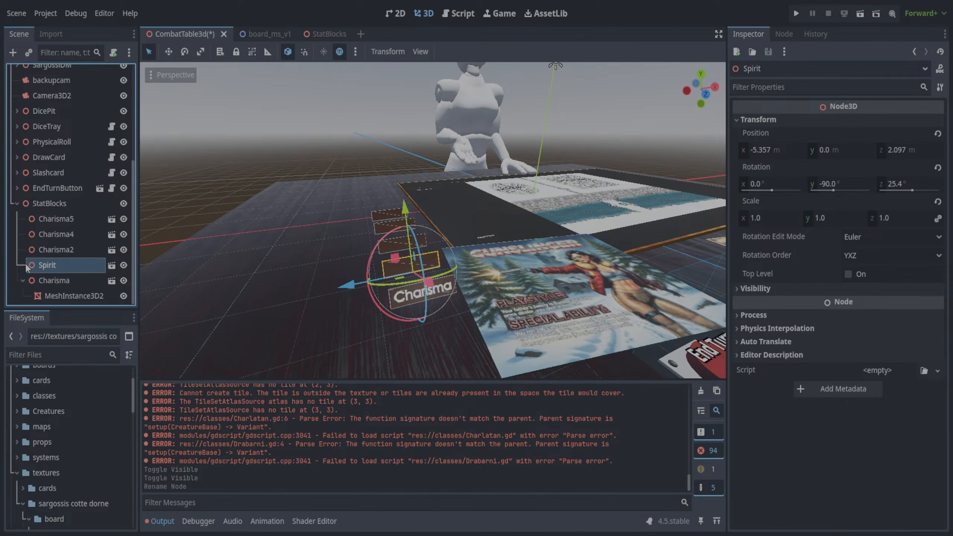
left_click(74, 297)
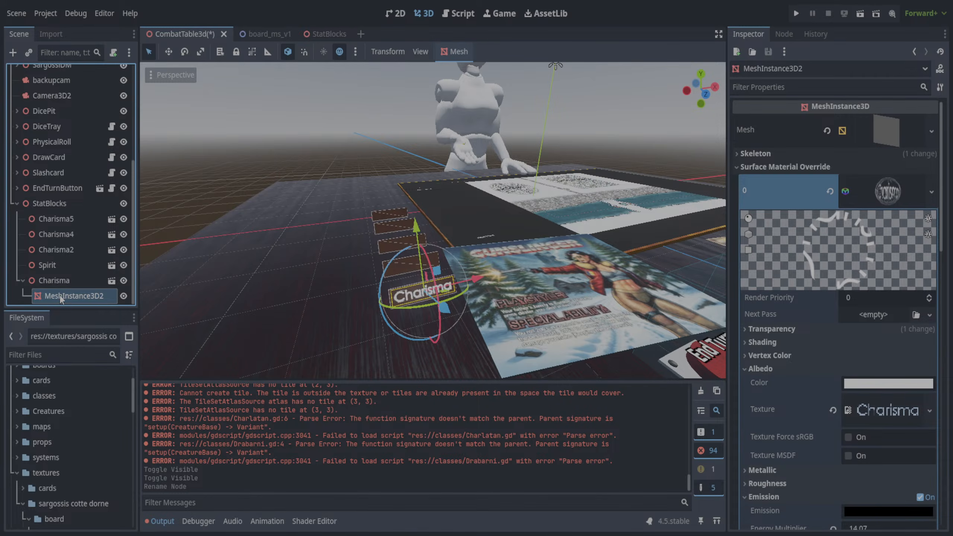
left_click_drag(61, 296, 62, 265)
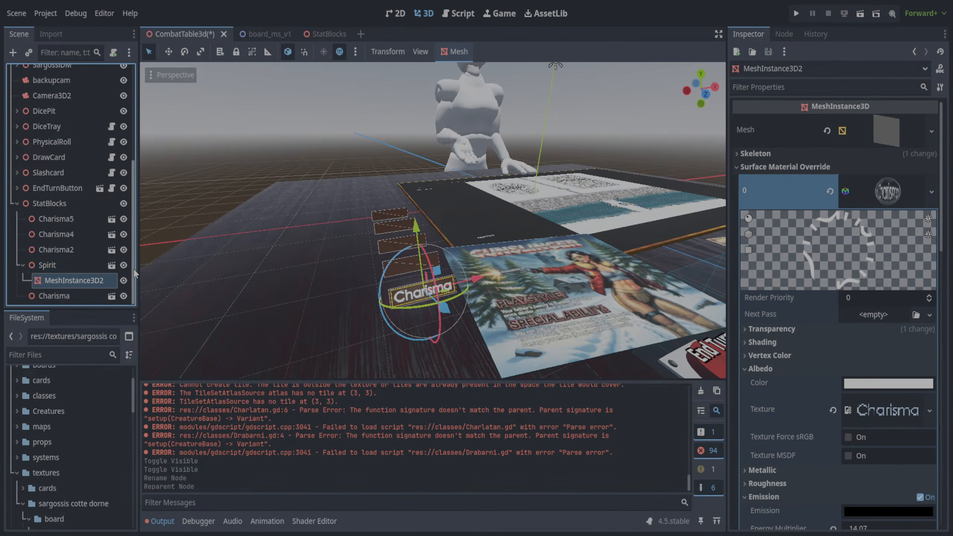
key("ctrl+z")
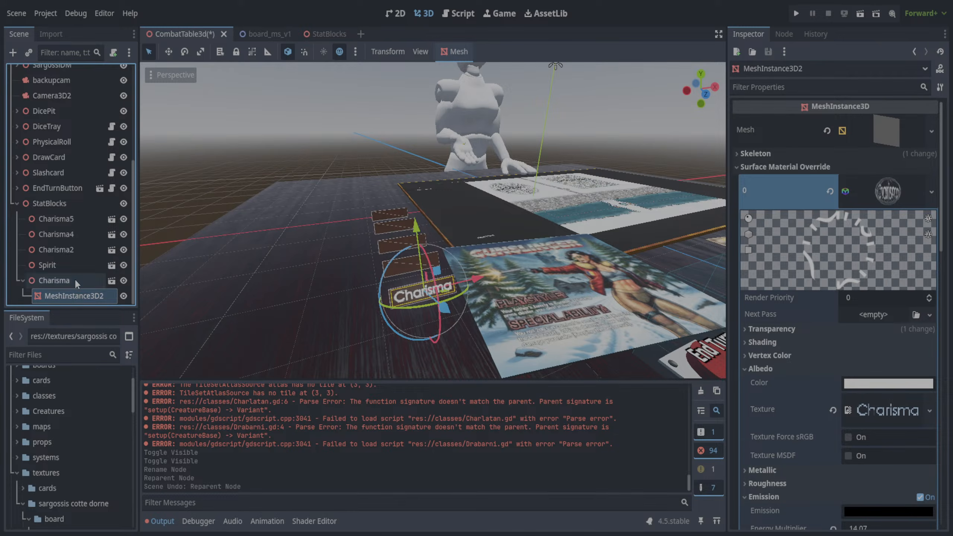
- Paste a copy of Charisma's MeshInstance3D2 as a child of the Spirit node
left_click(70, 265)
key("ctrl+v")
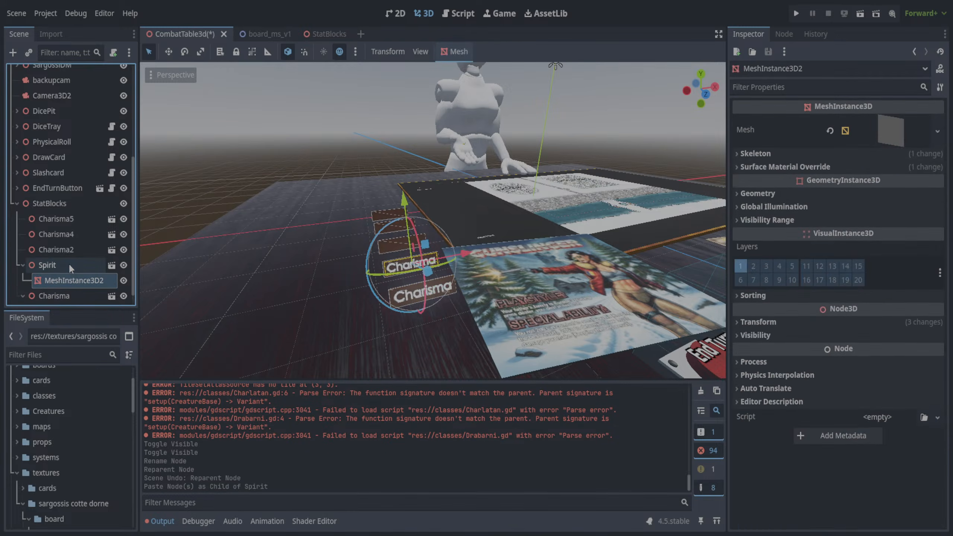
middle_click_drag(328, 238, 298, 240)
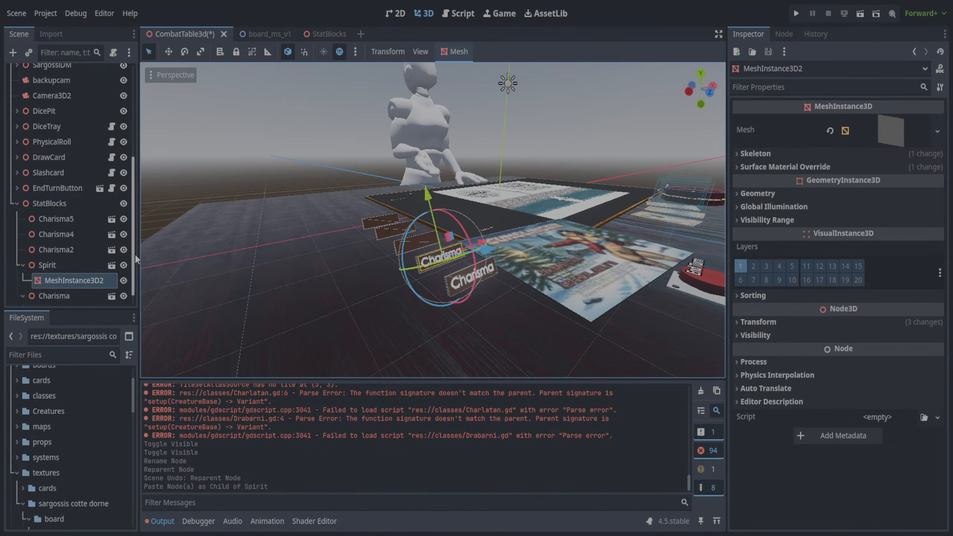
scroll(136, 267, "down", 1)
scroll(136, 267, "down", 1)
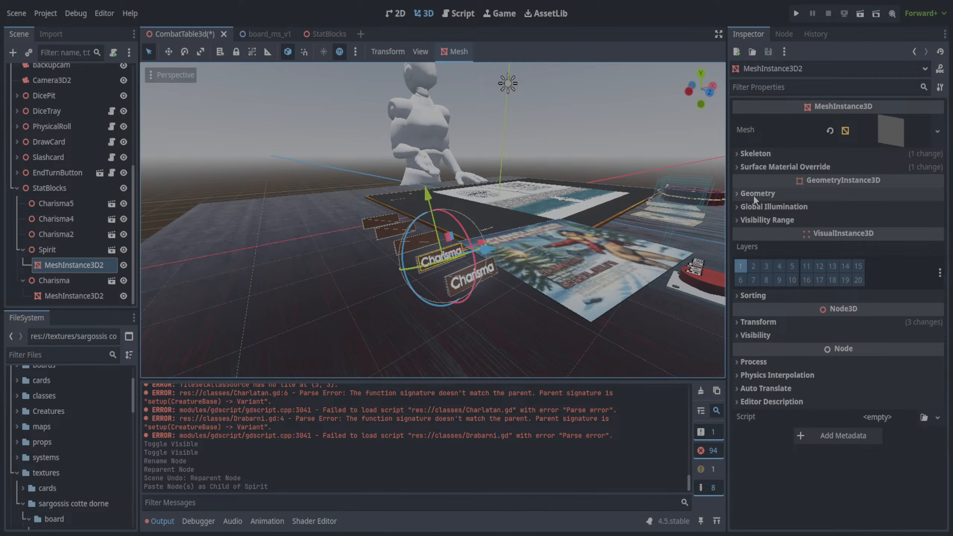
- Examine the transform, mesh and geometry properties of Spirit's MeshInstance3D2, and toggle its visibility to identify its label
left_click(736, 321)
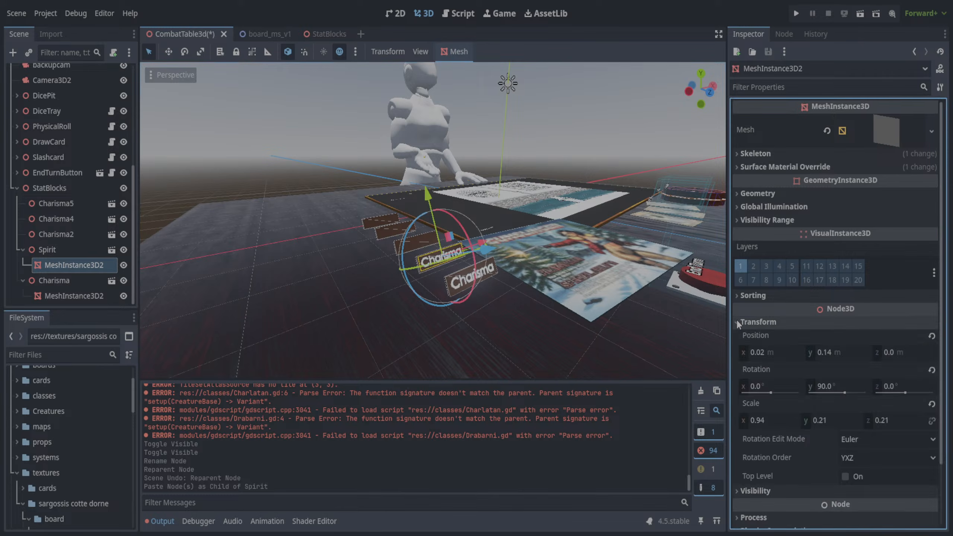
left_click(737, 321)
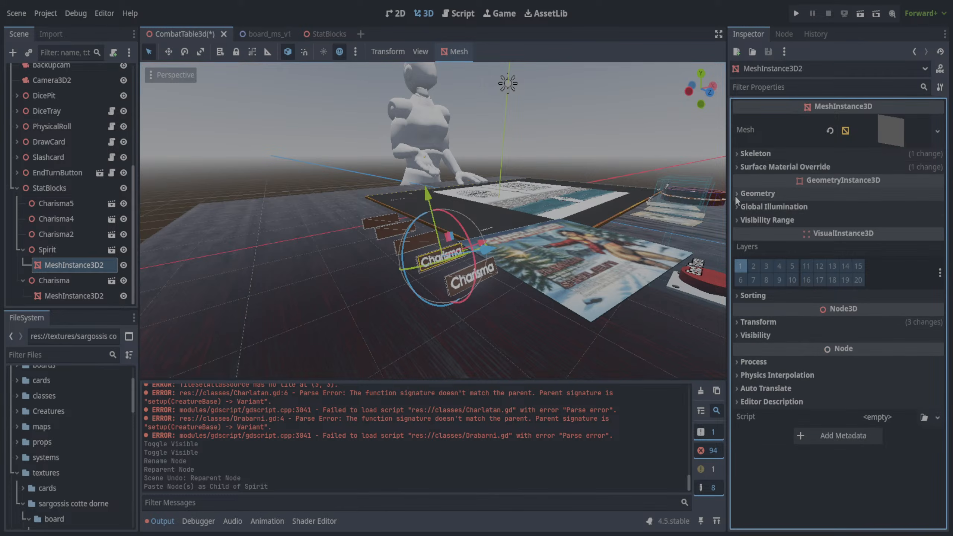
left_click(887, 141)
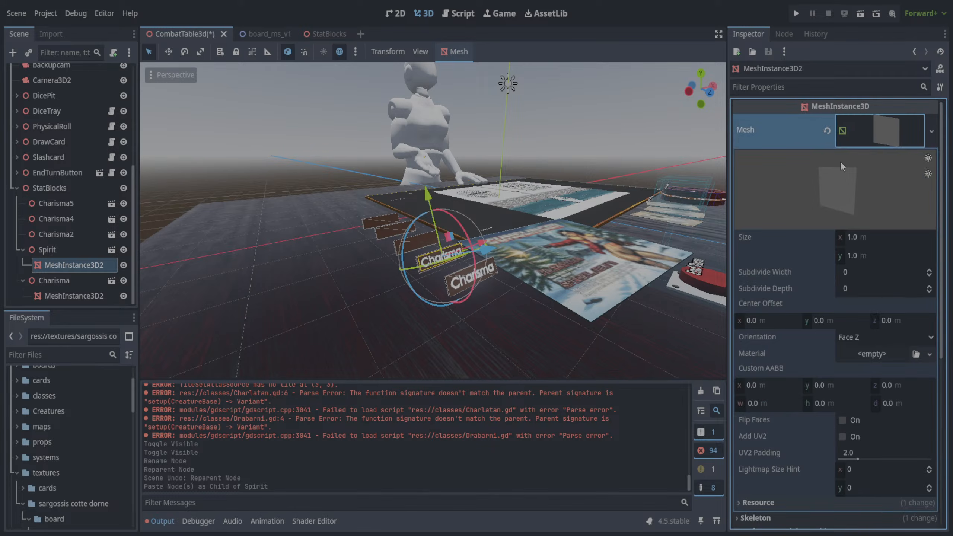
mouse_move(942, 128)
left_mouse_down()
mouse_move(943, 195)
mouse_move(935, 112)
left_mouse_up()
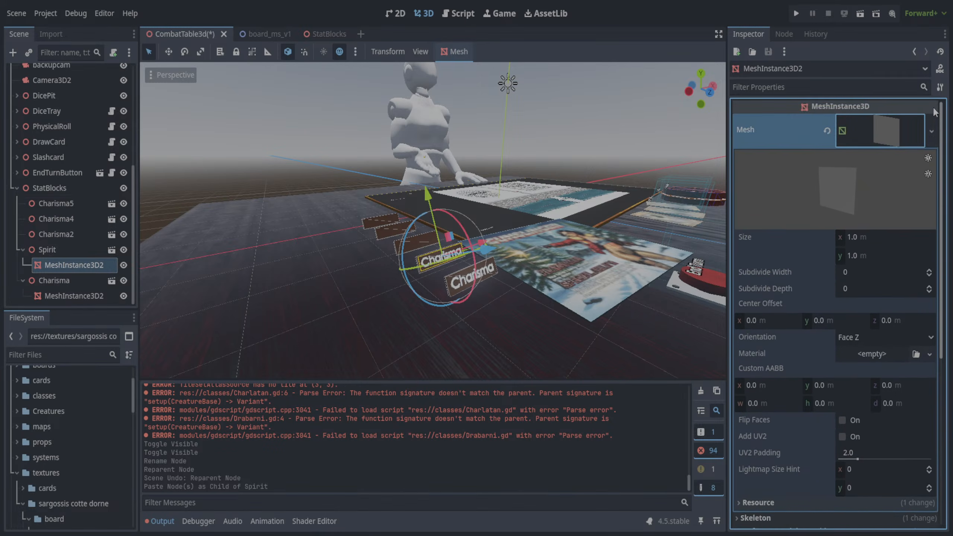
scroll(930, 188, "down", 5)
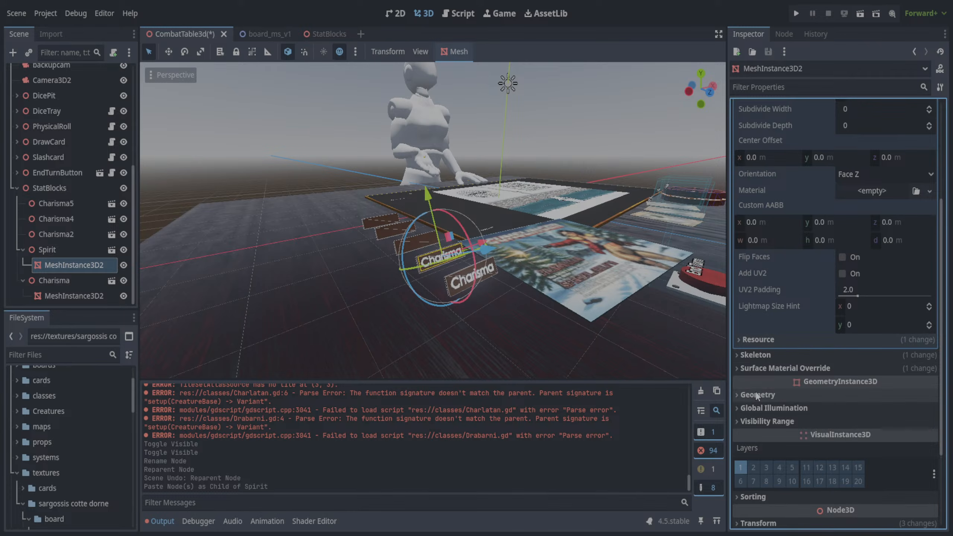
left_click(737, 395)
scroll(769, 400, "down", 5)
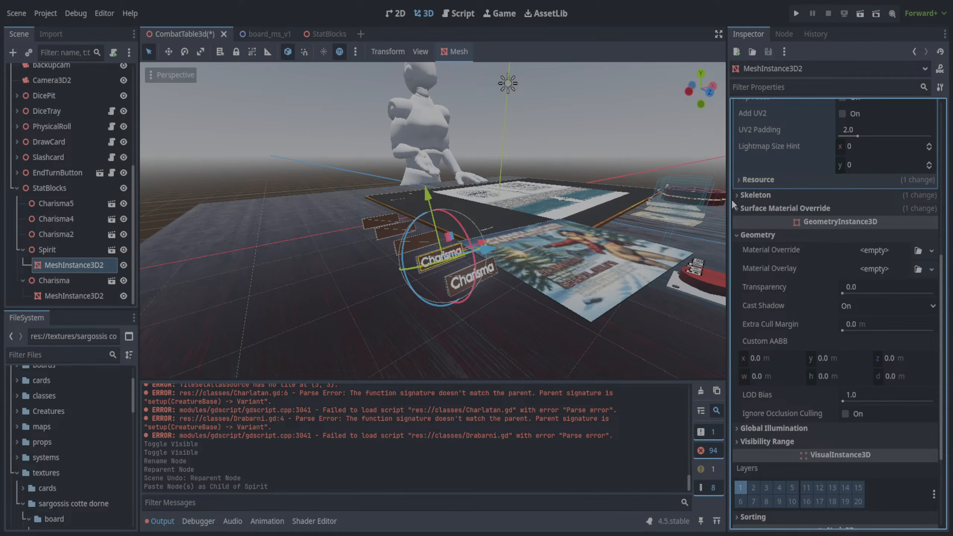
scroll(775, 320, "down", 4)
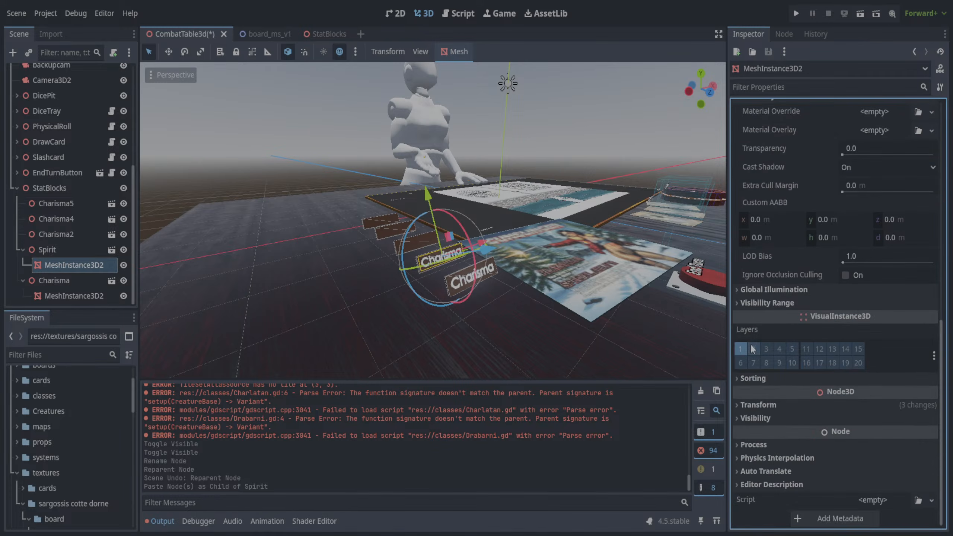
scroll(772, 250, "up", 12)
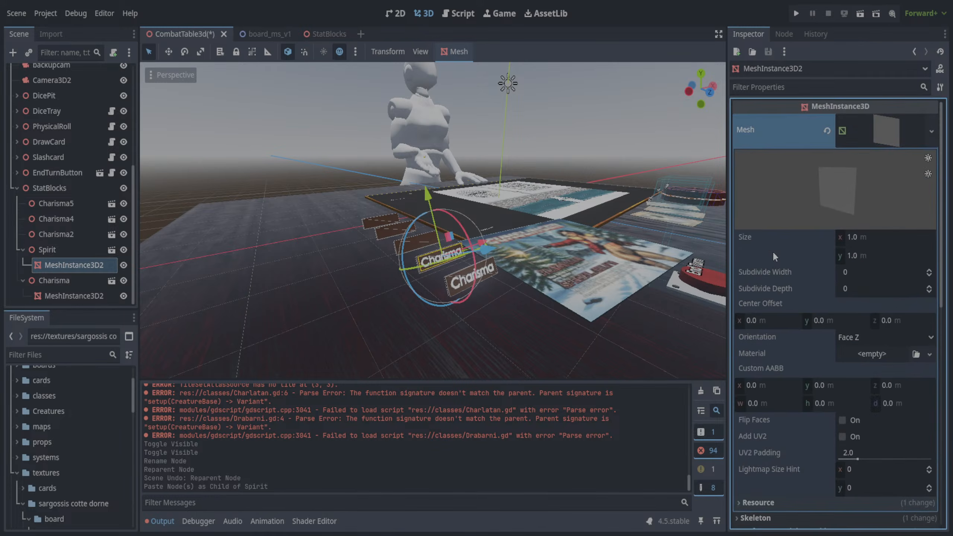
left_click(872, 137)
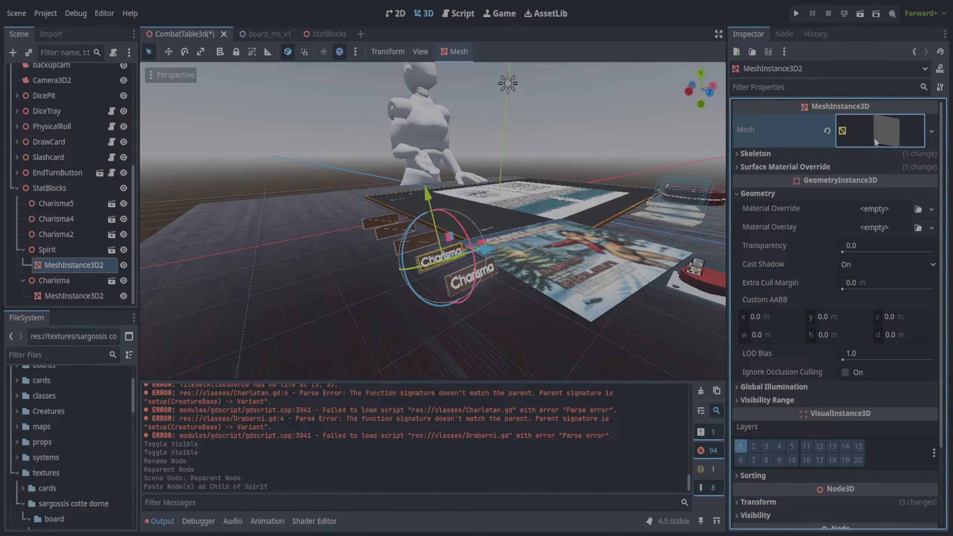
left_click(124, 266)
left_click(124, 265)
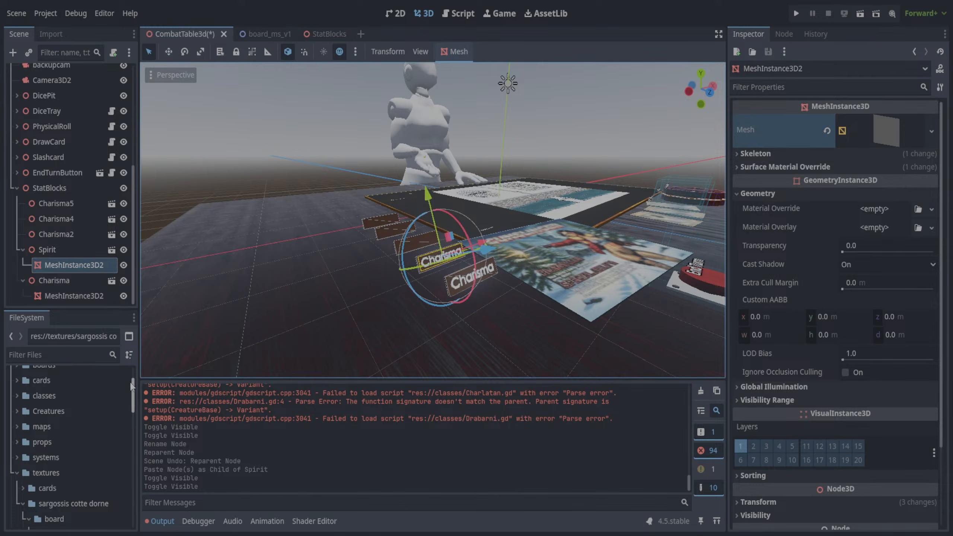
- Assign Spirit.png from the BlockNames texture folder as the material override of Spirit's MeshInstance3D2
left_click_drag(133, 388, 130, 398)
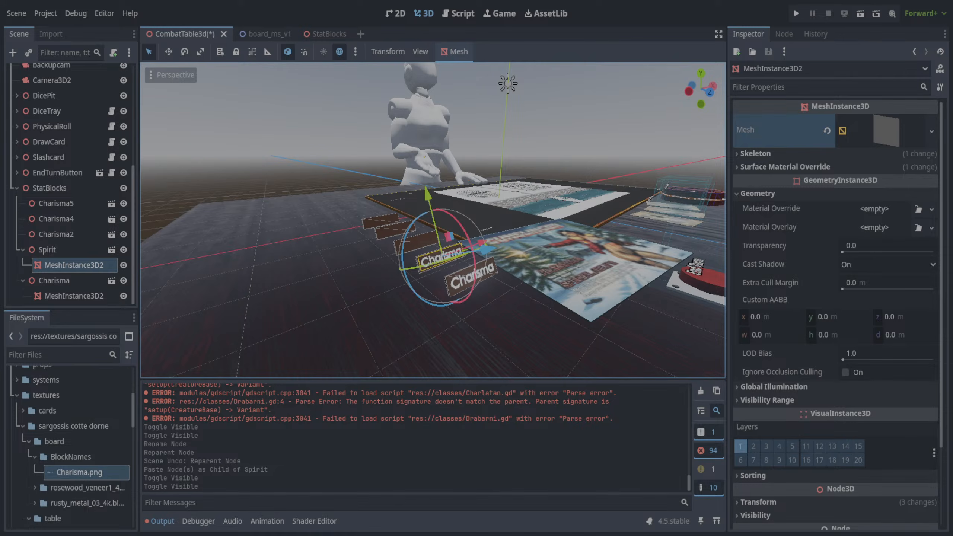
left_click(72, 457)
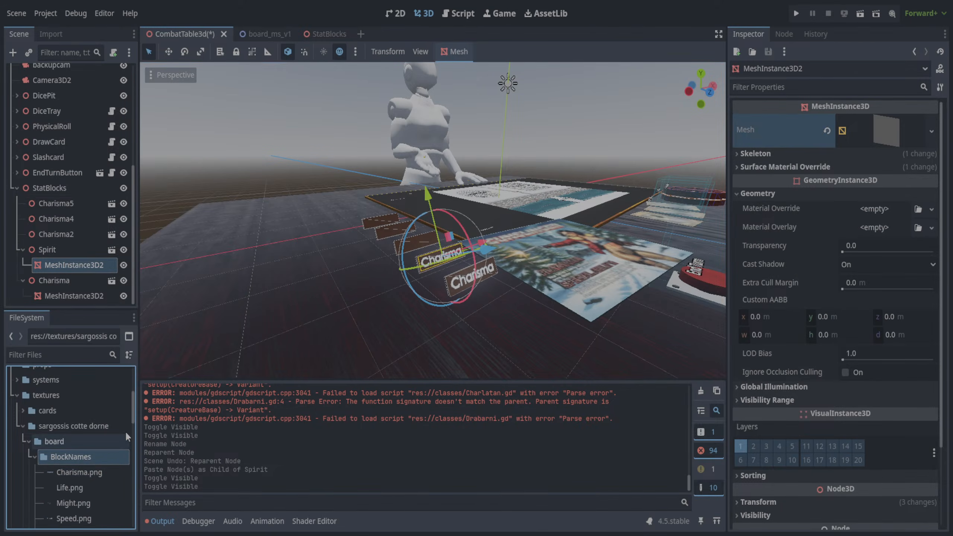
scroll(97, 451, "down", 3)
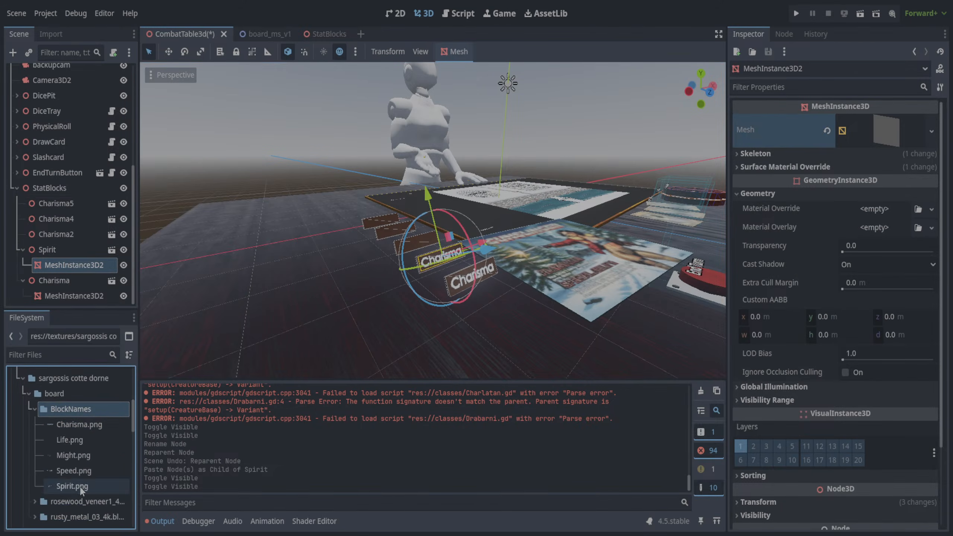
left_click(77, 489)
left_click_drag(74, 491, 857, 209)
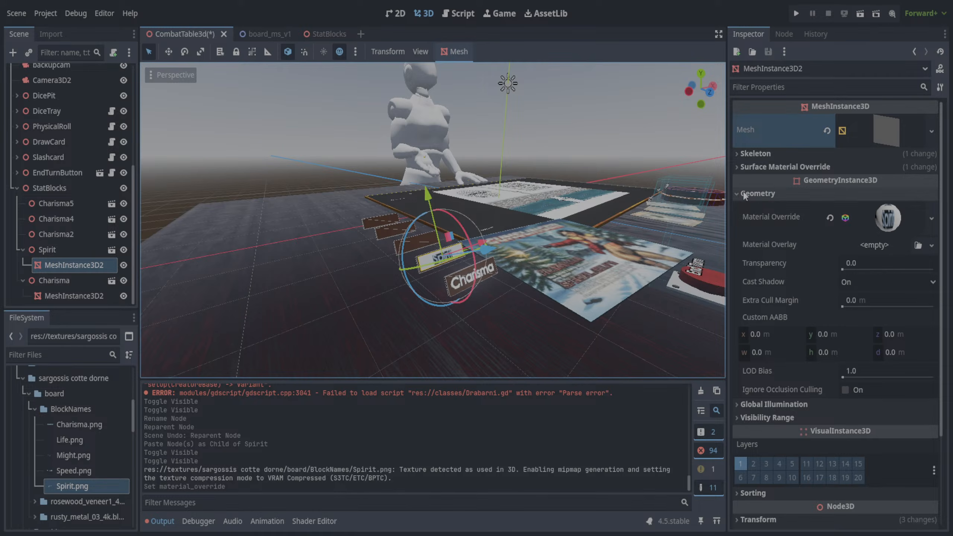
- Set the transparency mode of the Spirit label's override material to Alpha
left_click(888, 218)
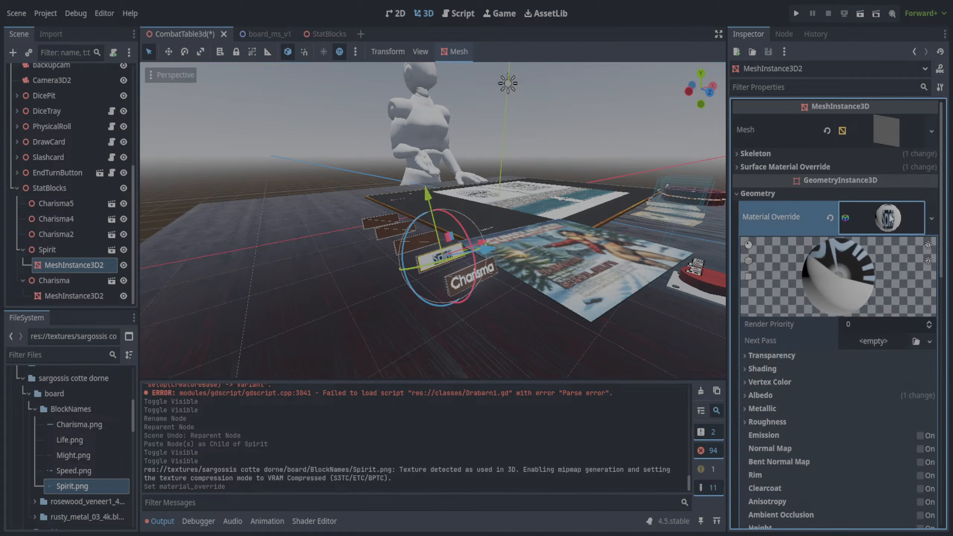
left_click(745, 395)
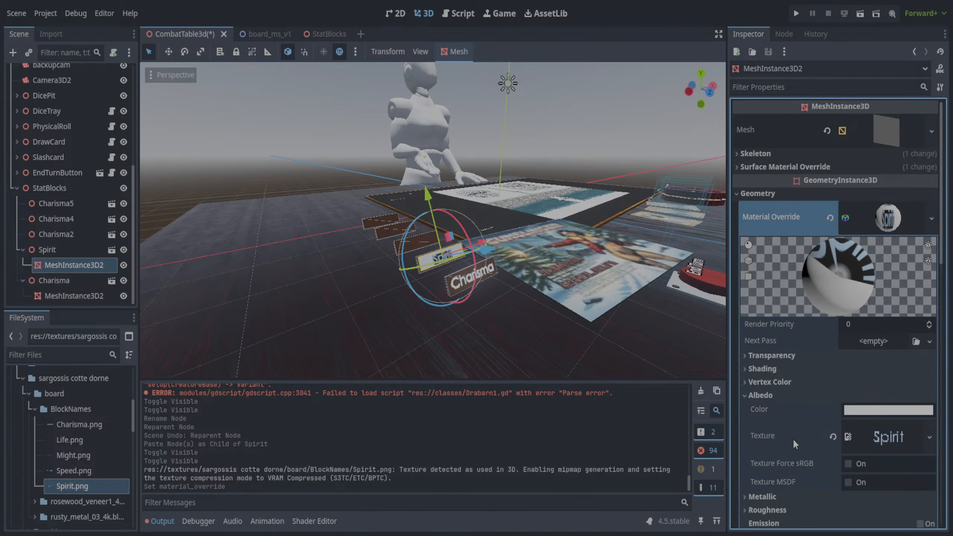
scroll(798, 428, "down", 4)
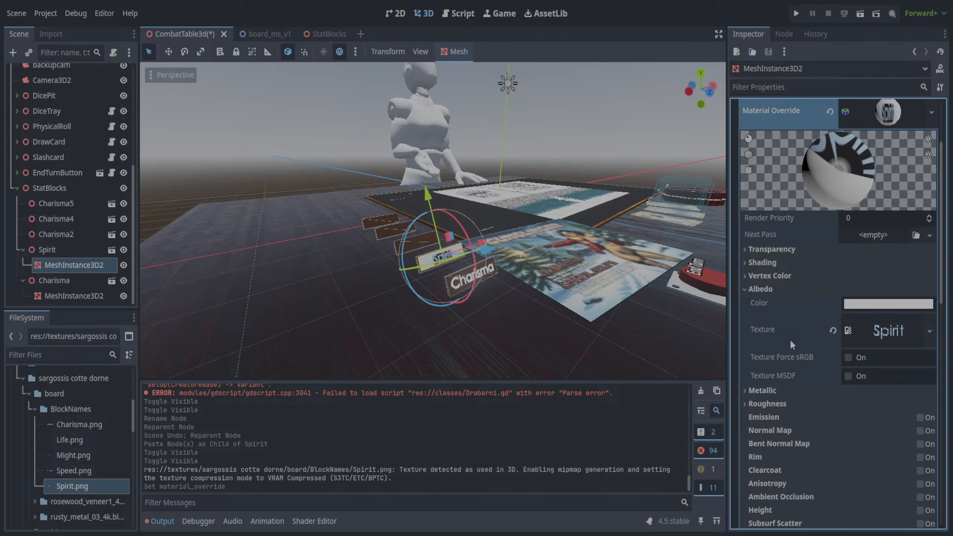
scroll(793, 330, "down", 4)
scroll(801, 325, "up", 6)
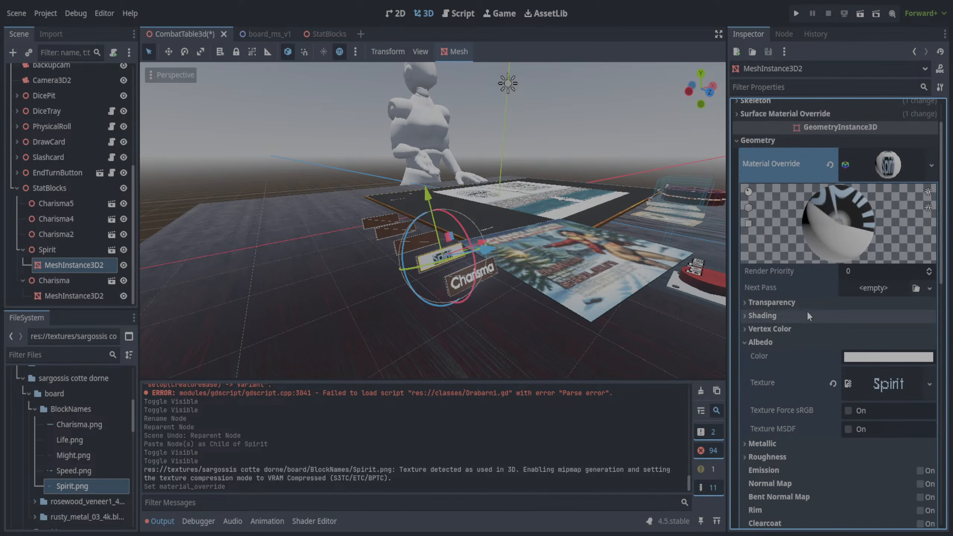
left_click(745, 303)
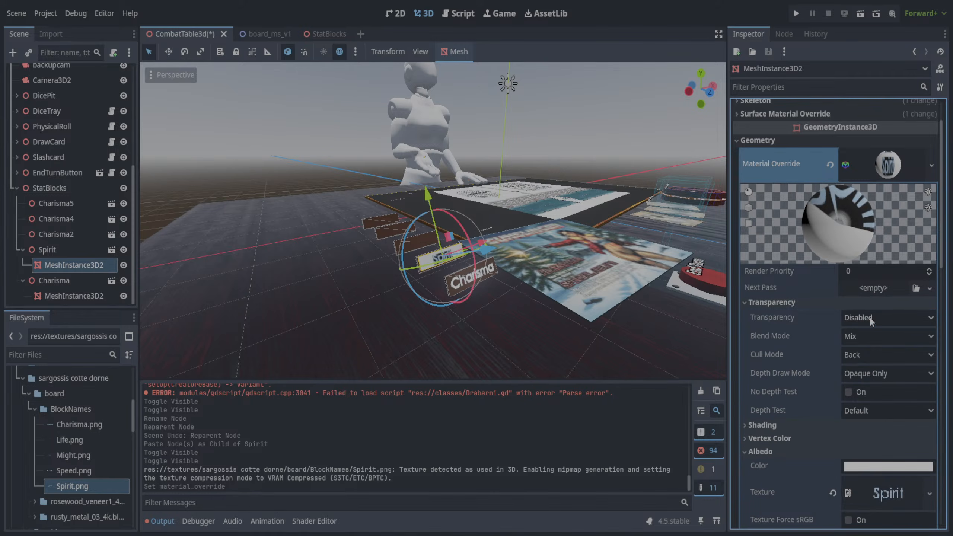
left_click(875, 355)
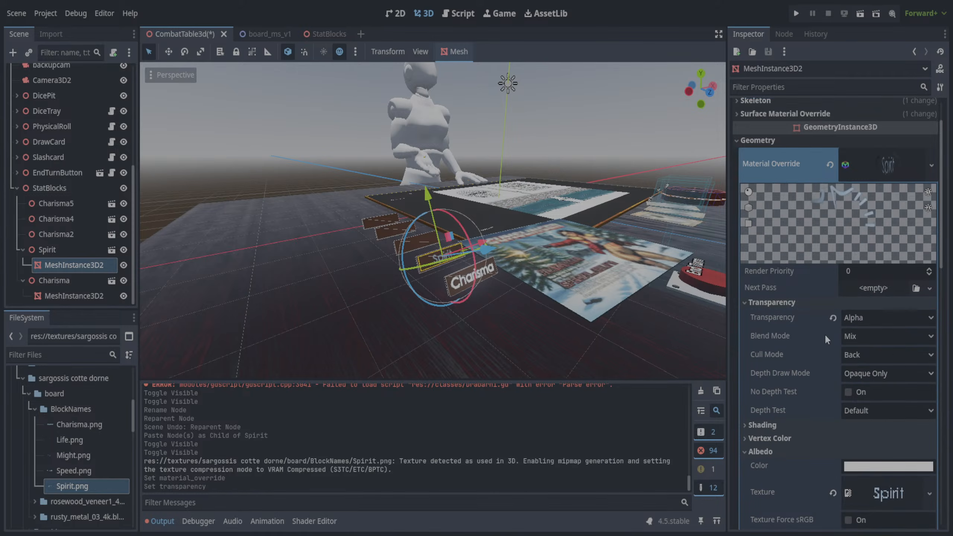
- Enable emission on the Spirit label's override material
scroll(819, 390, "down", 5)
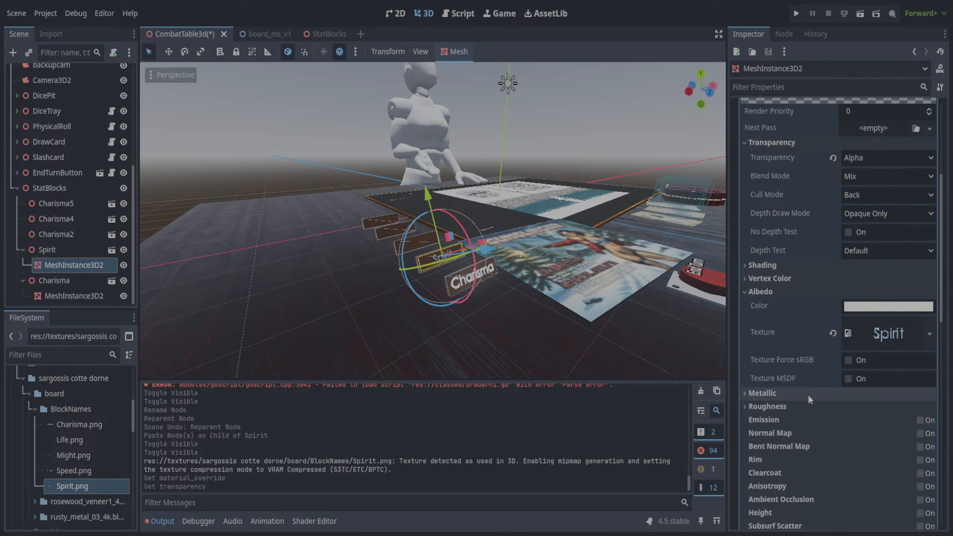
left_click(919, 420)
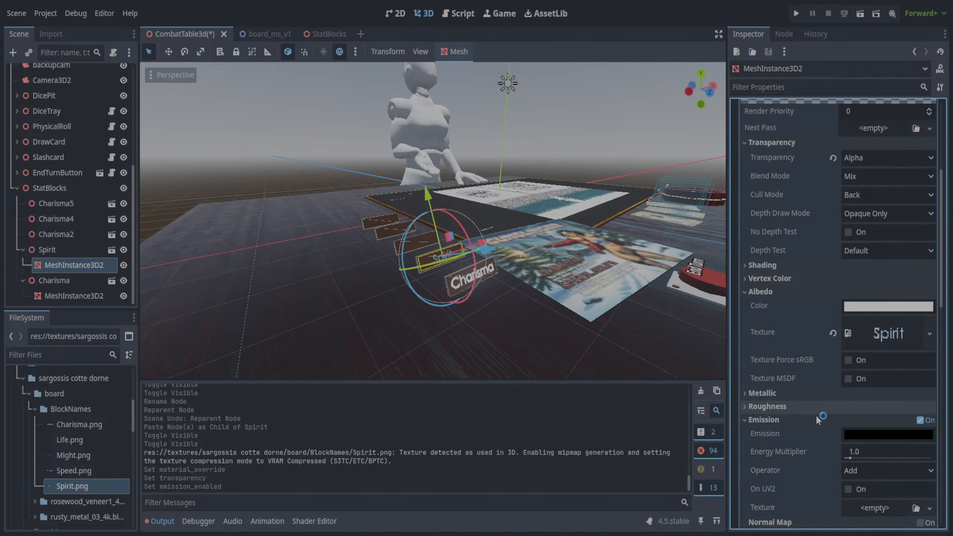
scroll(818, 416, "down", 2)
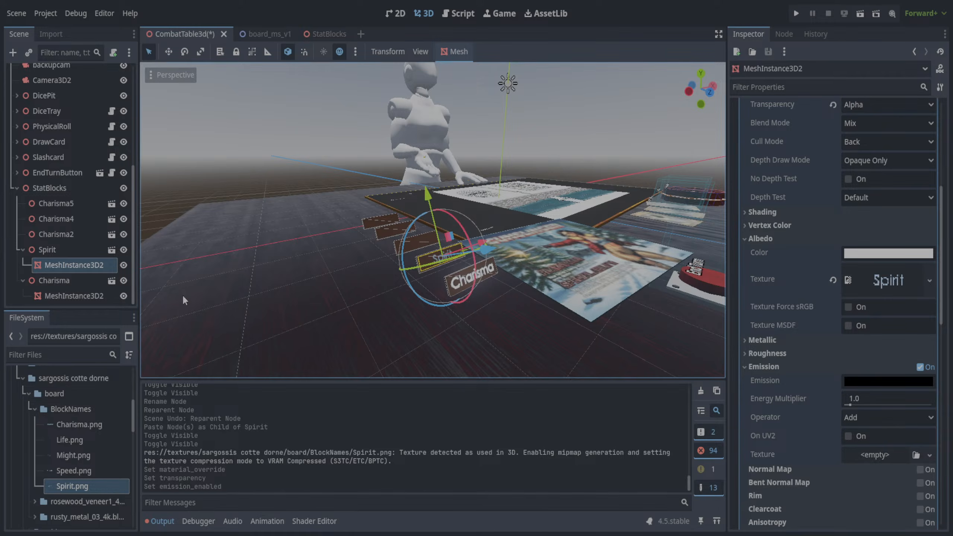
- Check the stat colors in StatTokensController.gd and set the emission color of the Charisma label's surface material to deep blue
left_click(74, 295)
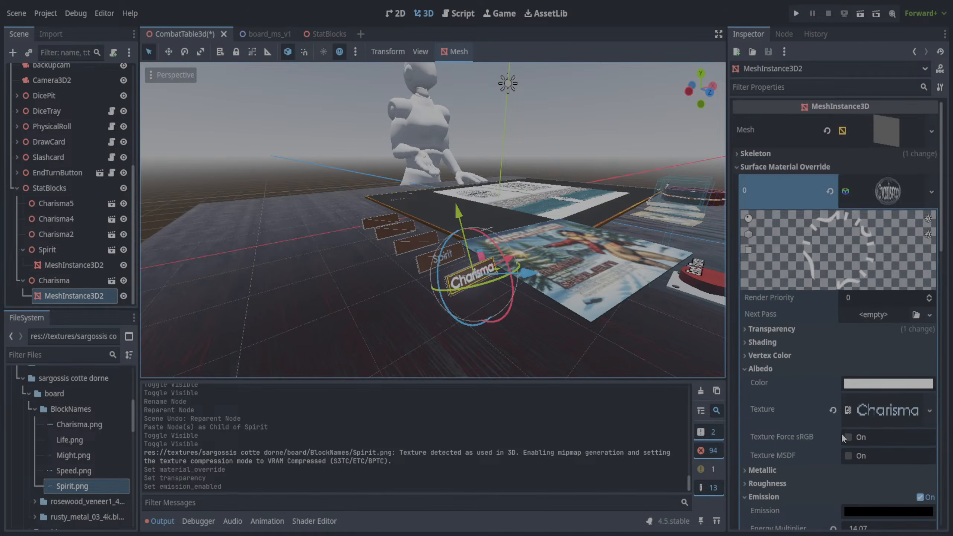
scroll(842, 433, "down", 4)
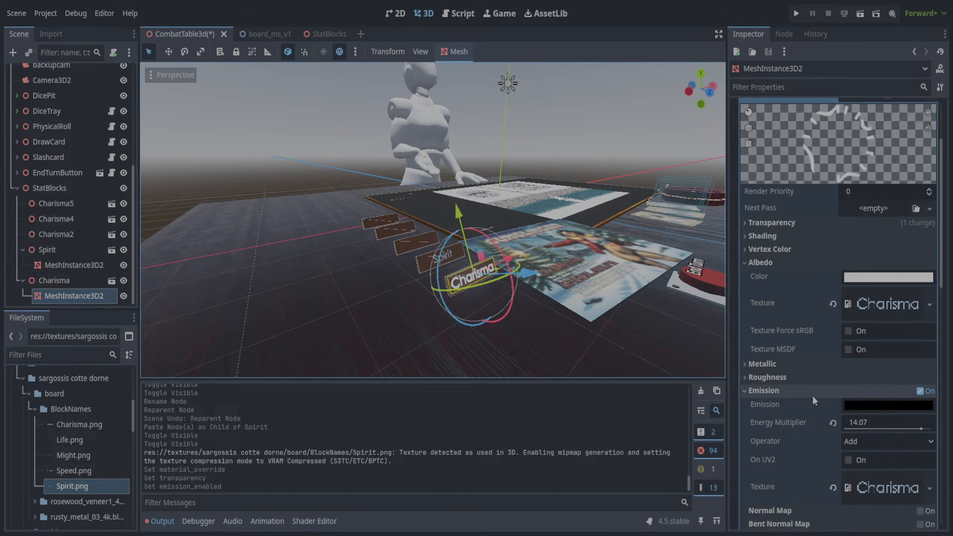
scroll(812, 398, "down", 2)
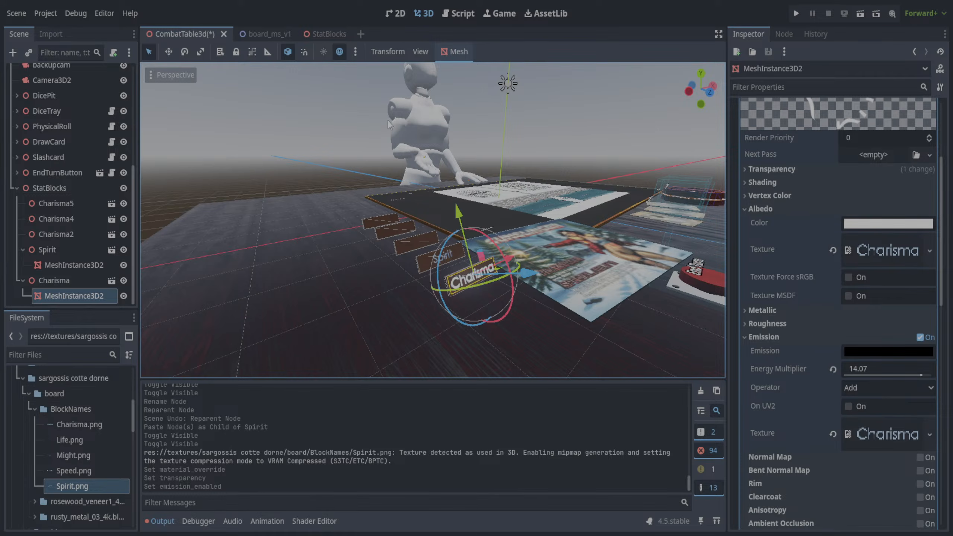
left_click(467, 14)
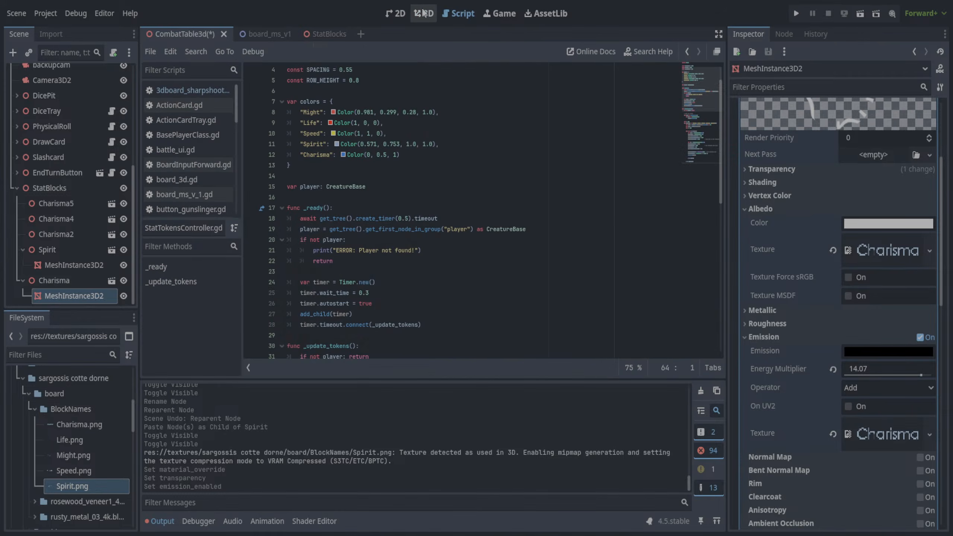
left_click(424, 13)
left_click(866, 350)
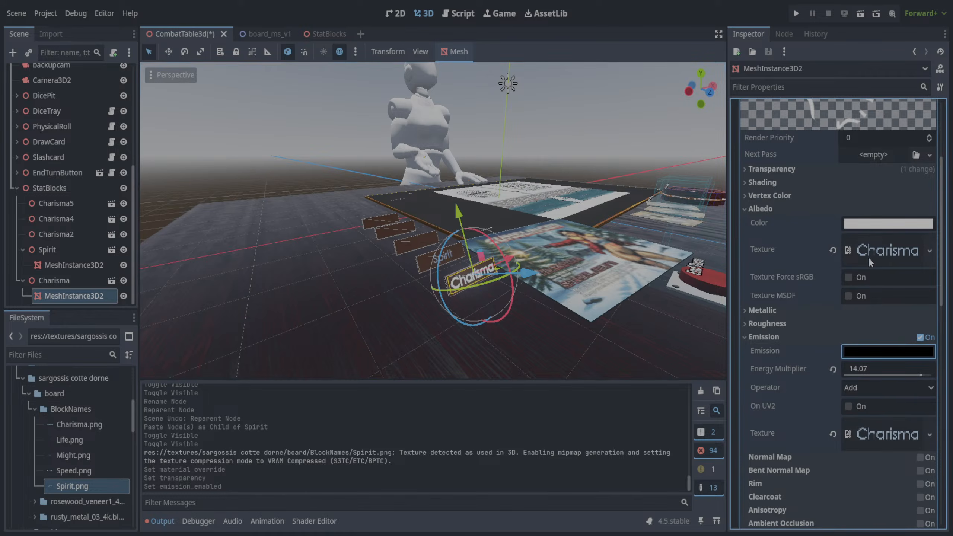
left_click(837, 257)
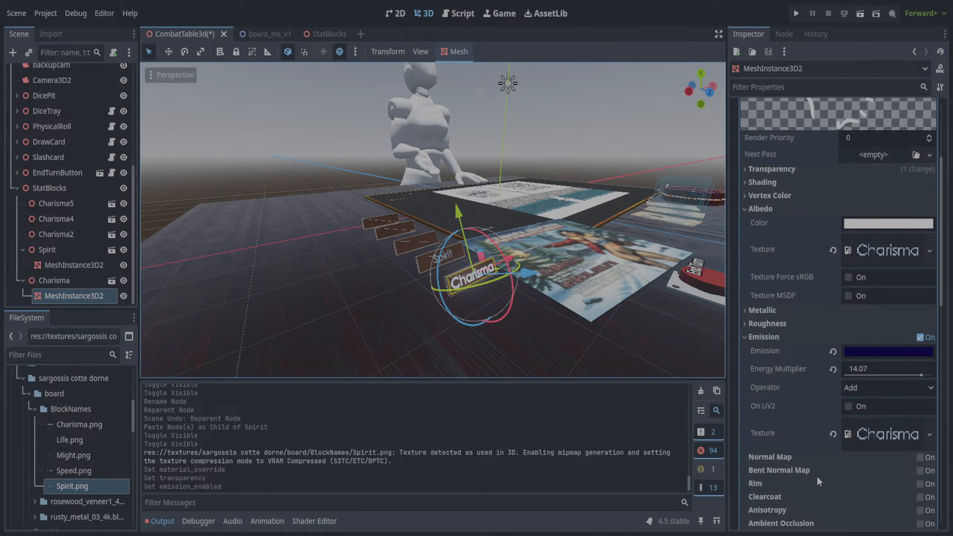
left_click(864, 351)
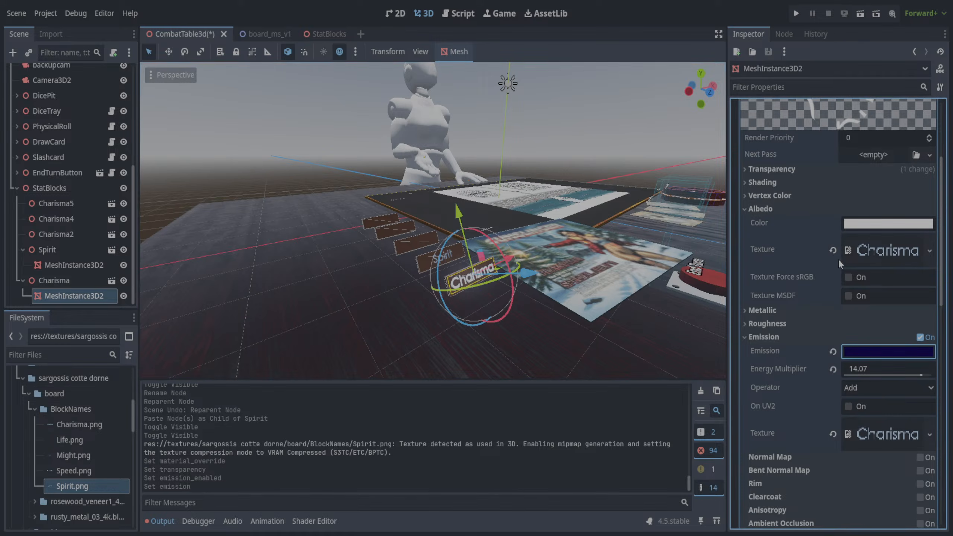
left_click_drag(930, 161, 940, 145)
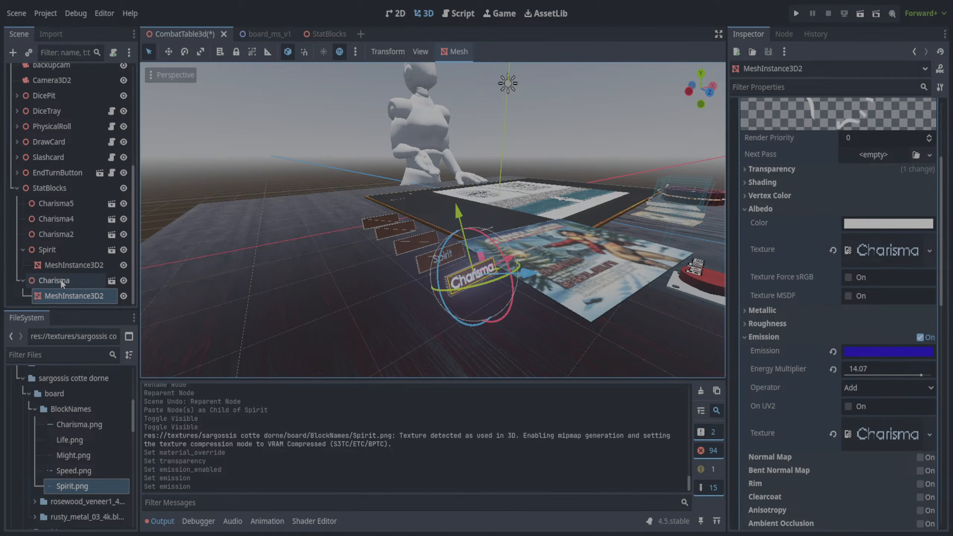
- Set the Spirit label material's emission energy multiplier to 14.07 and assign Spirit.png as its emission texture
left_click(74, 265)
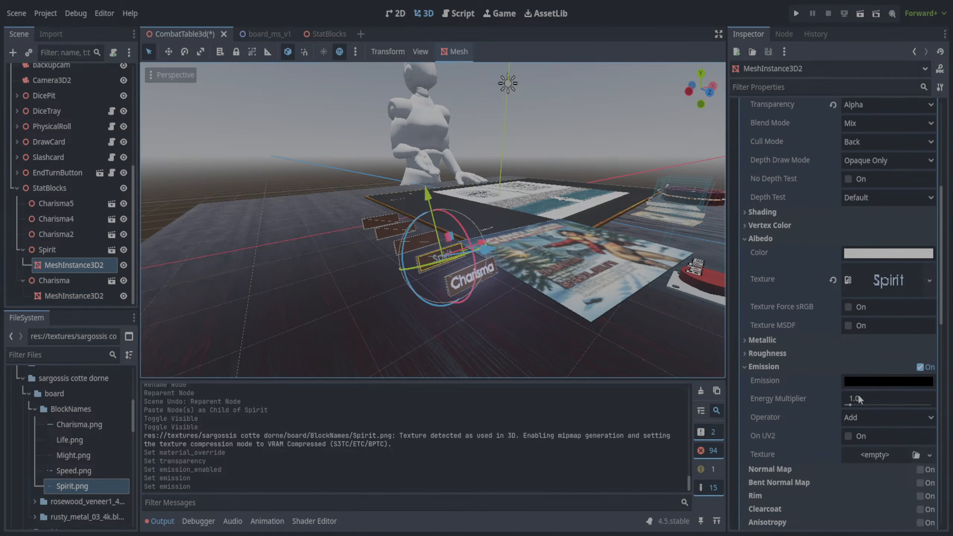
left_click_drag(851, 405, 921, 406)
left_click_drag(75, 486, 884, 451)
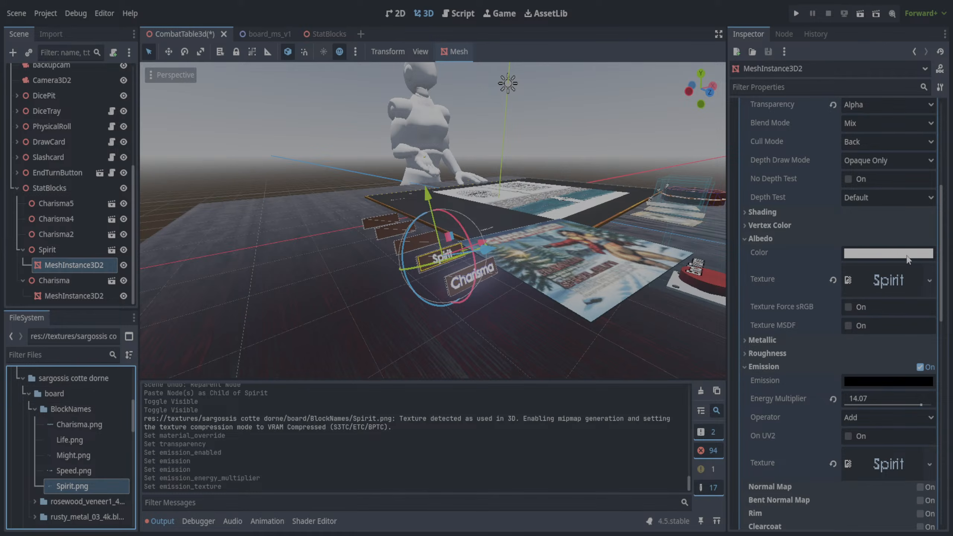
- Set the Spirit label's emission color to light blue and save the scene
middle_click_drag(593, 223, 551, 219)
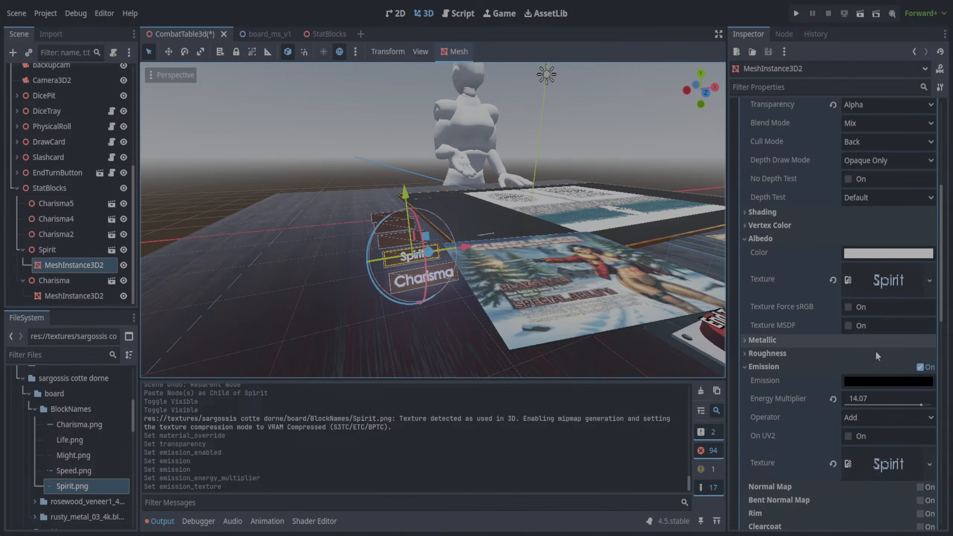
left_click(879, 380)
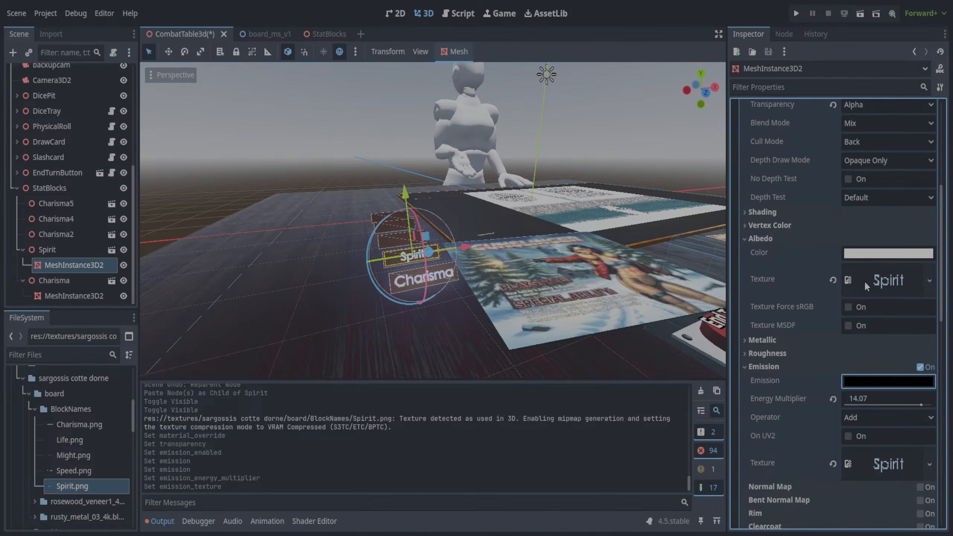
left_click_drag(942, 164, 942, 125)
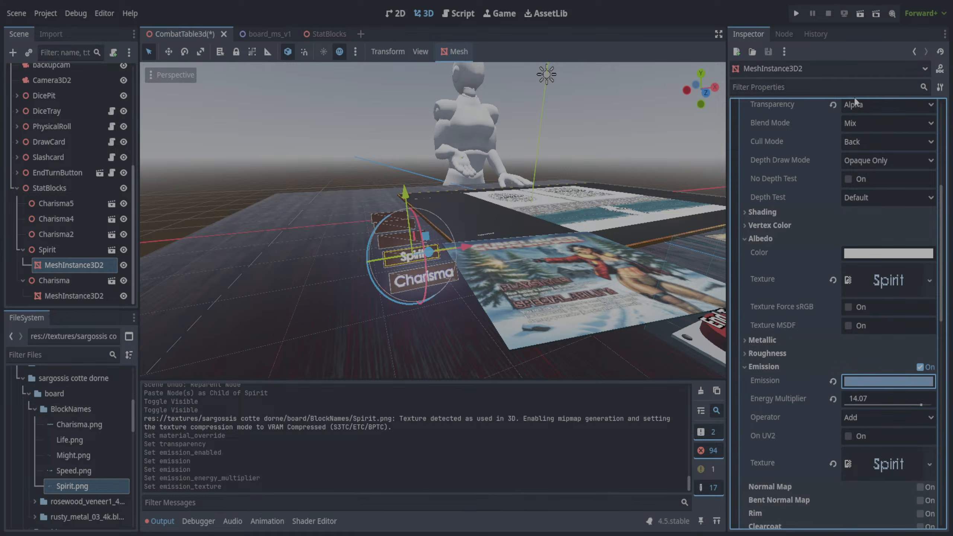
left_click(818, 459)
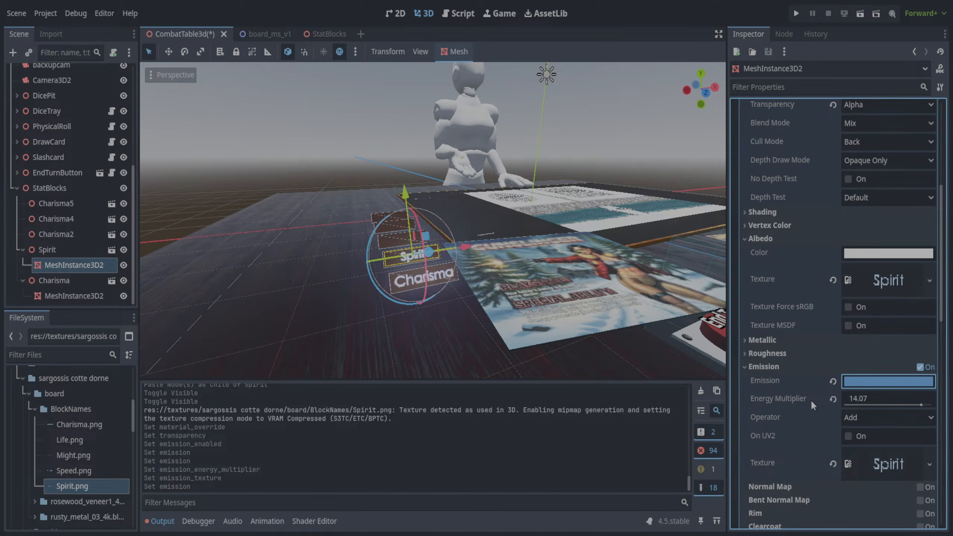
key("ctrl+s")
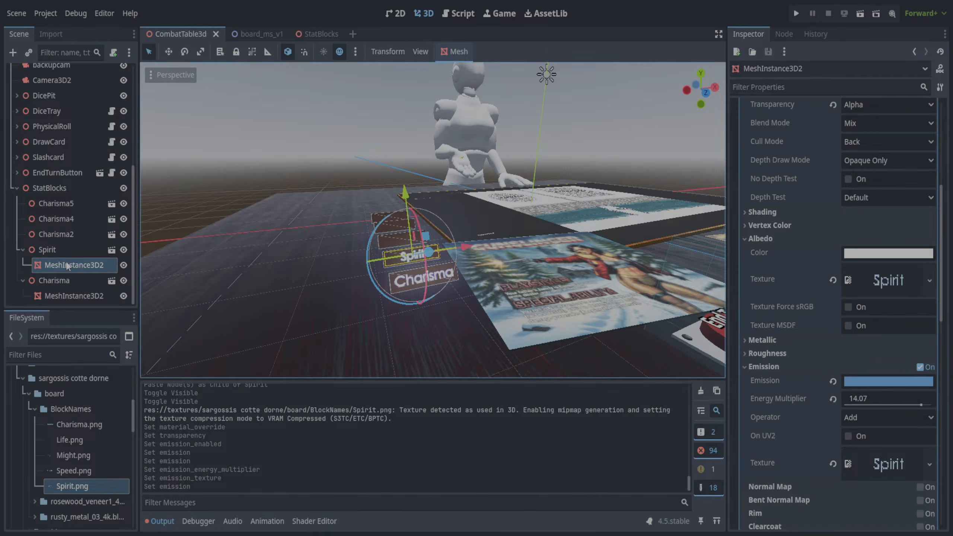
- Paste a copy of Spirit's MeshInstance3D2 under Charisma2 and rename that parent node as Speed
left_click(61, 238)
key("ctrl+v")
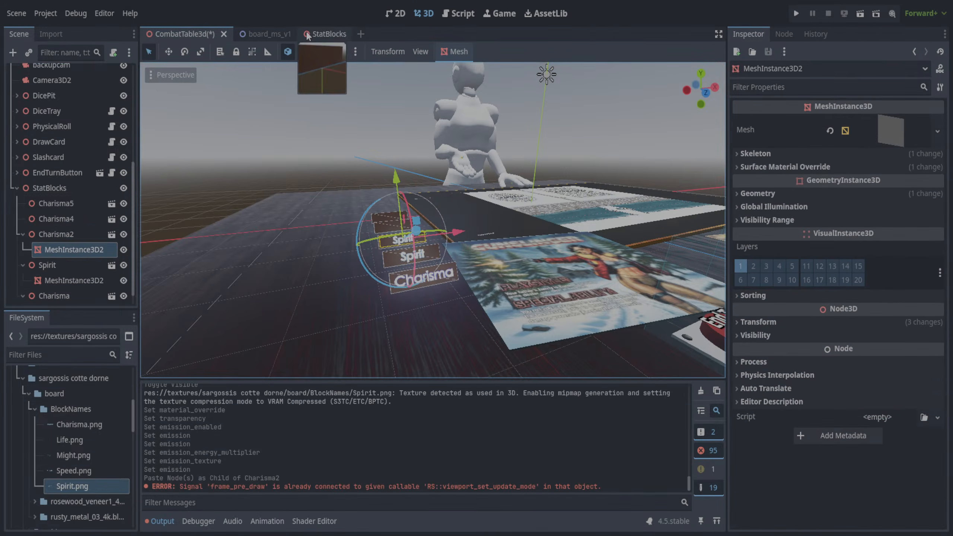
left_click(457, 13)
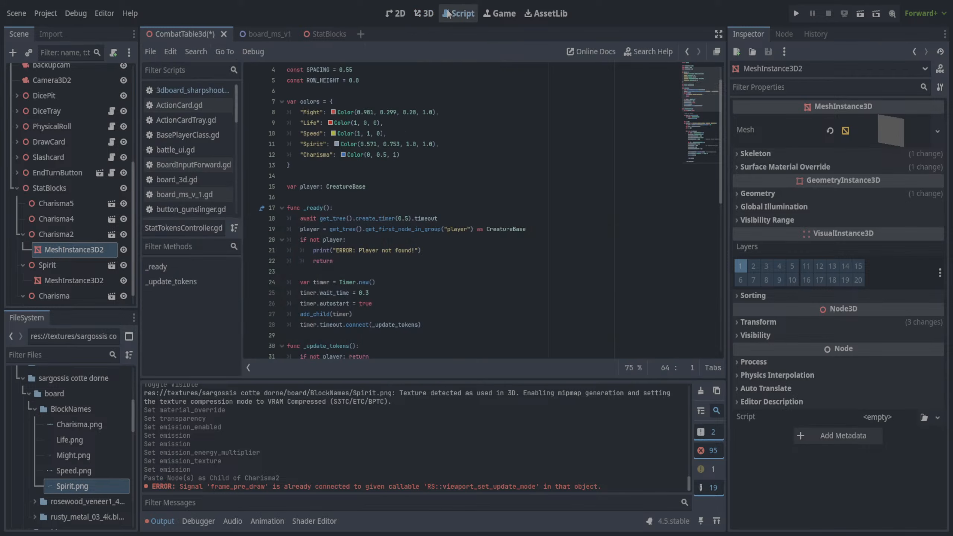
left_click(415, 14)
left_click(57, 234)
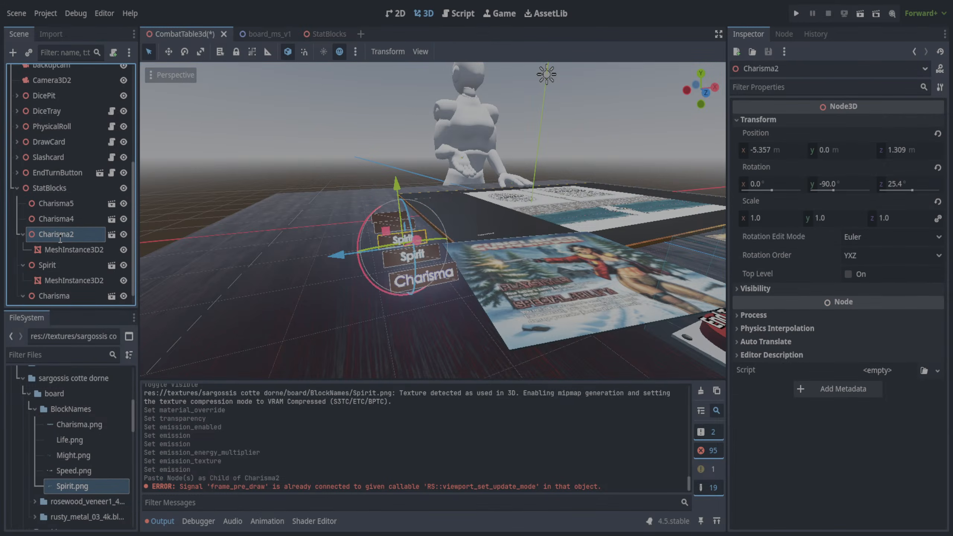
type("Speed")
key("Return")
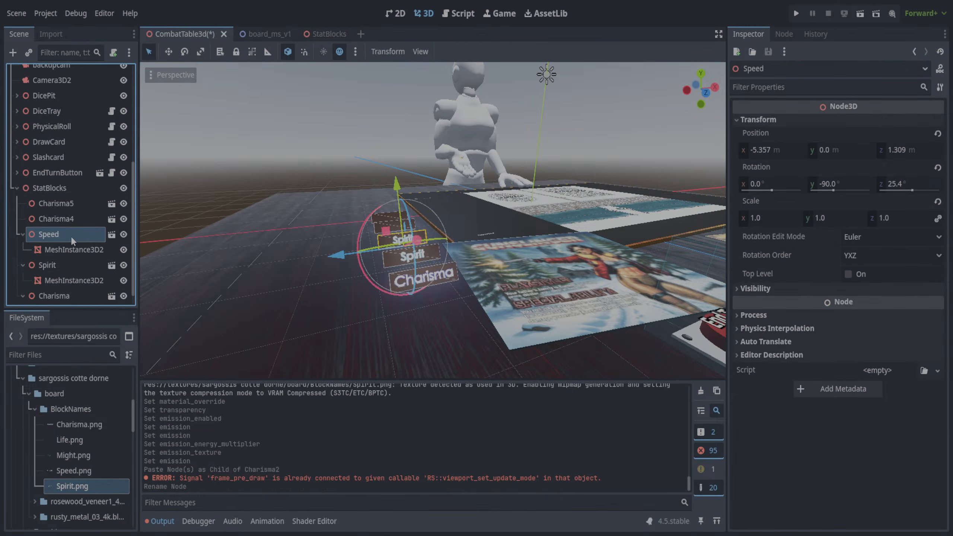
- Rename the Charisma4 node as Life and the Charisma5 node as Might, matching the stat order in the script
left_click(71, 219)
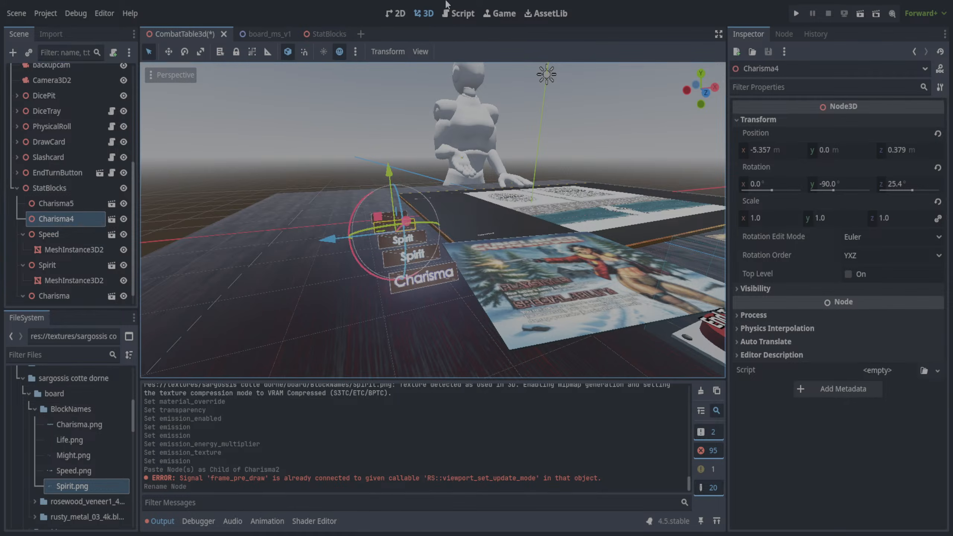
left_click(459, 14)
left_click(51, 222)
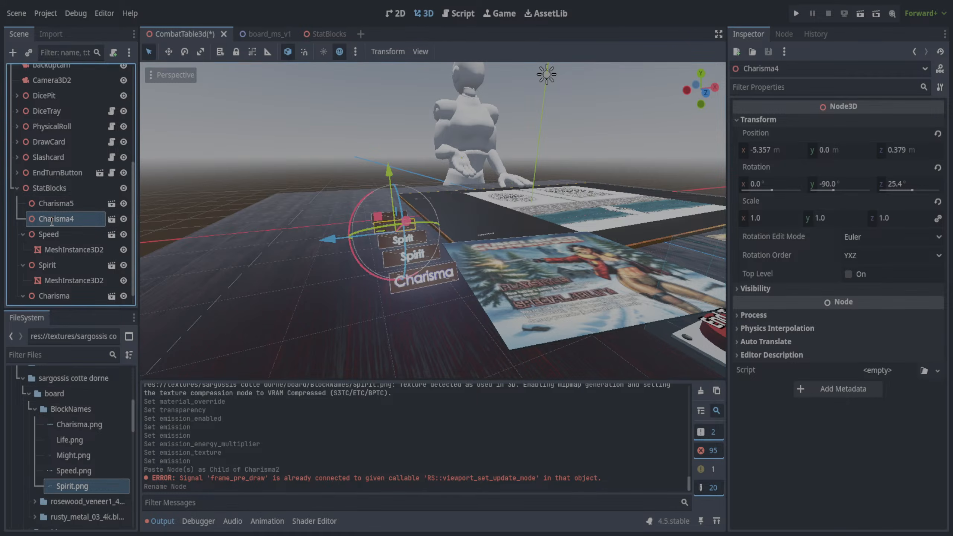
type("*Life")
key("Return")
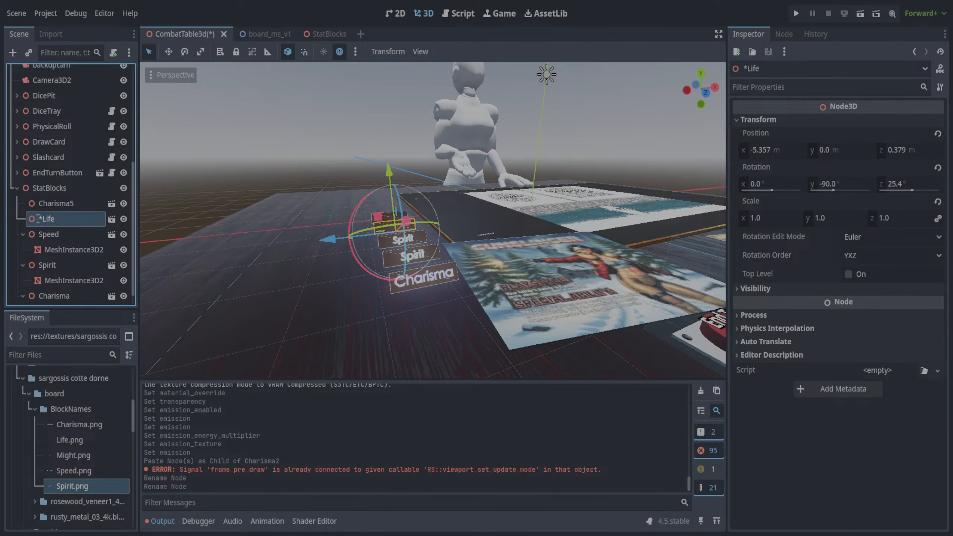
key("Return")
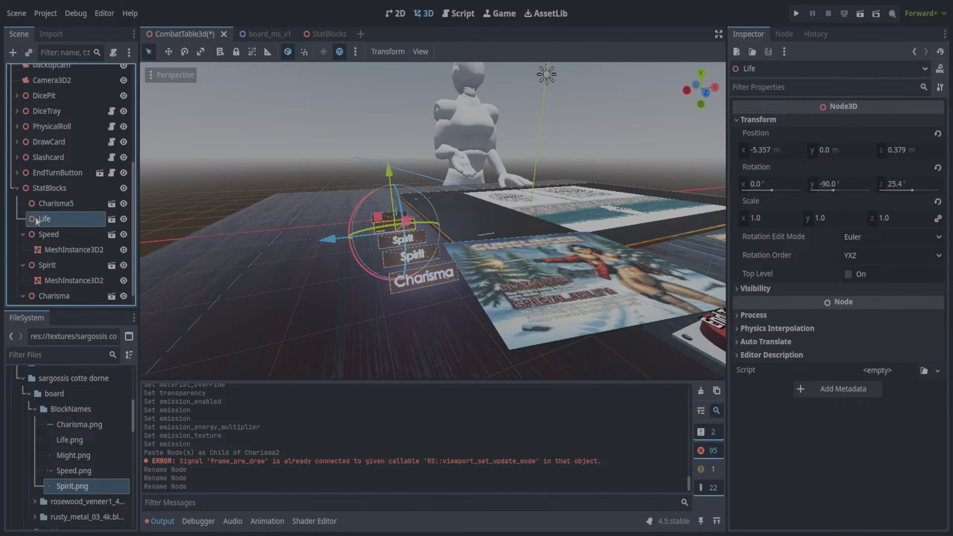
left_click(51, 203)
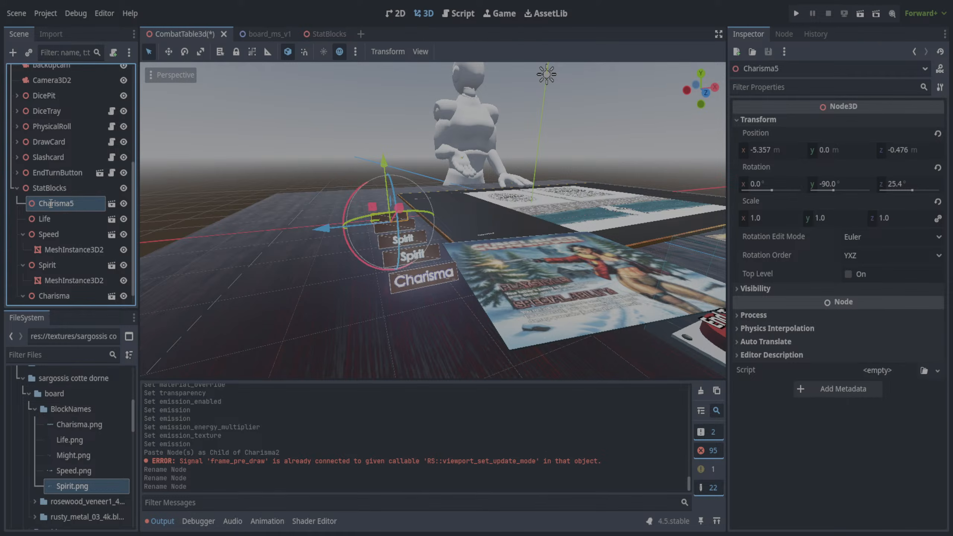
type("Might")
key("Return")
- Paste a copy of Spirit's MeshInstance3D2 as a child of the Might node and of the Life node
key("ctrl+v")
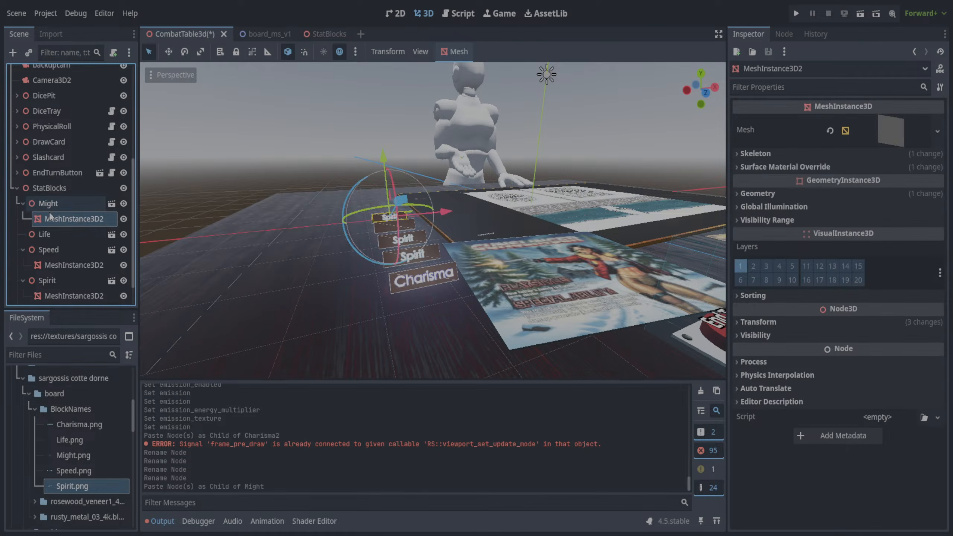
left_click(52, 234)
key("ctrl+v")
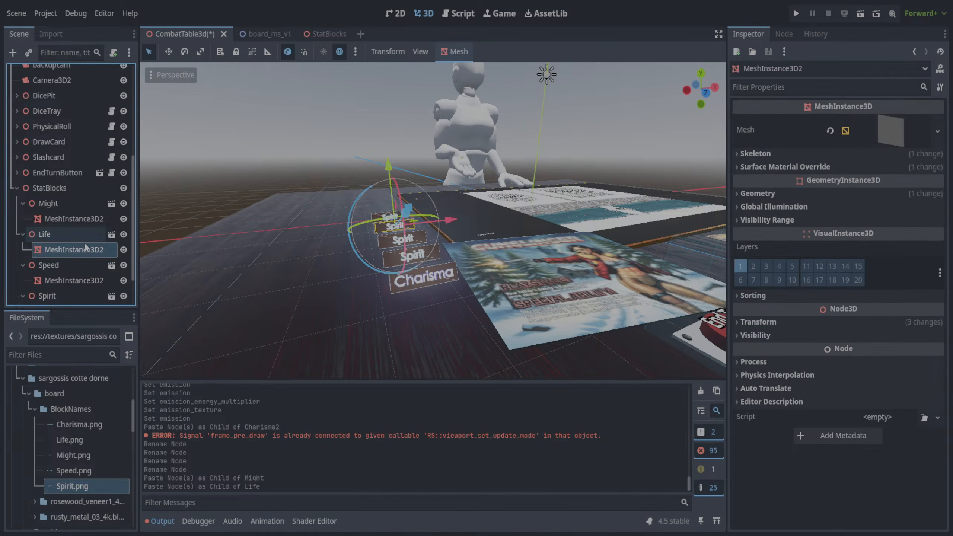
- Apply the Speed.png texture to the Material Override of the Speed node's MeshInstance3D2
left_click(70, 282)
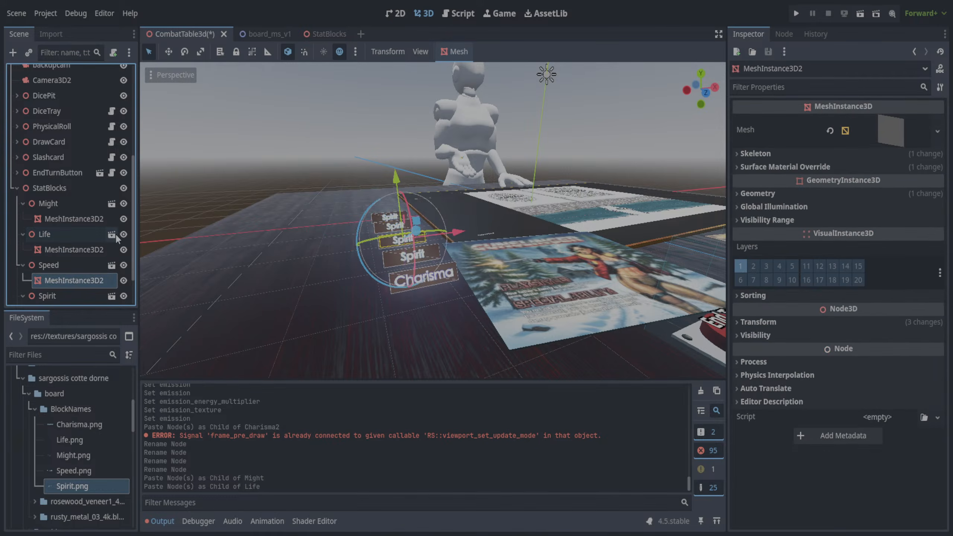
scroll(136, 264, "down", 3)
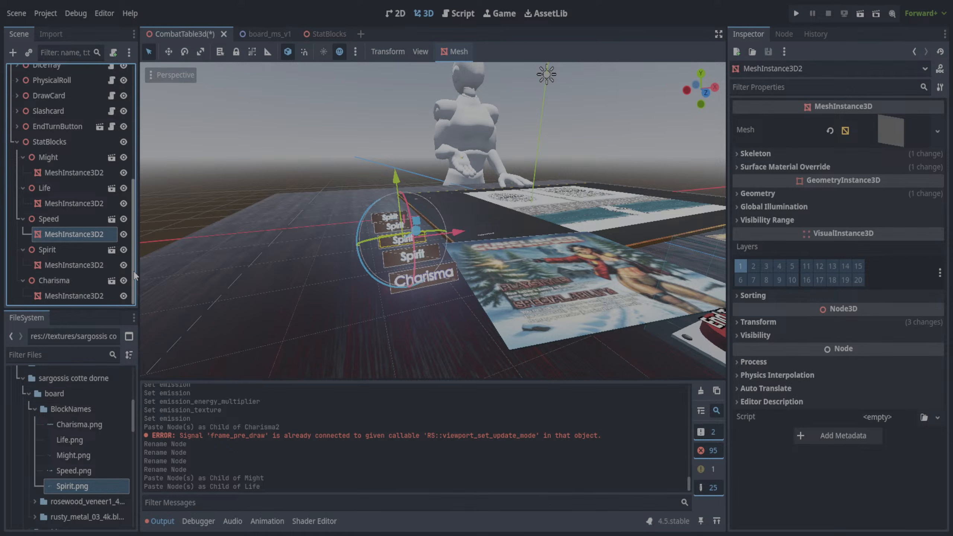
left_click(22, 250)
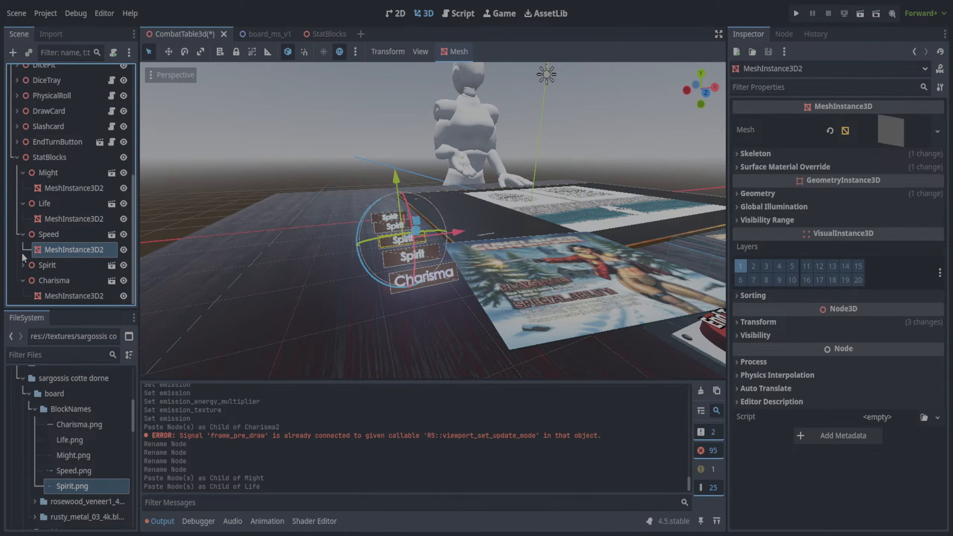
left_click(23, 281)
left_click(22, 219)
left_click(22, 203)
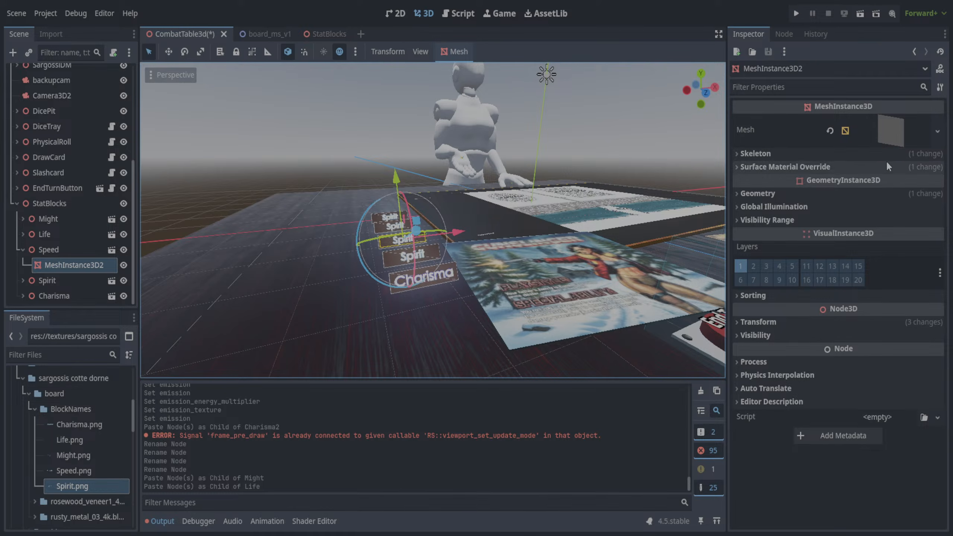
left_click(737, 195)
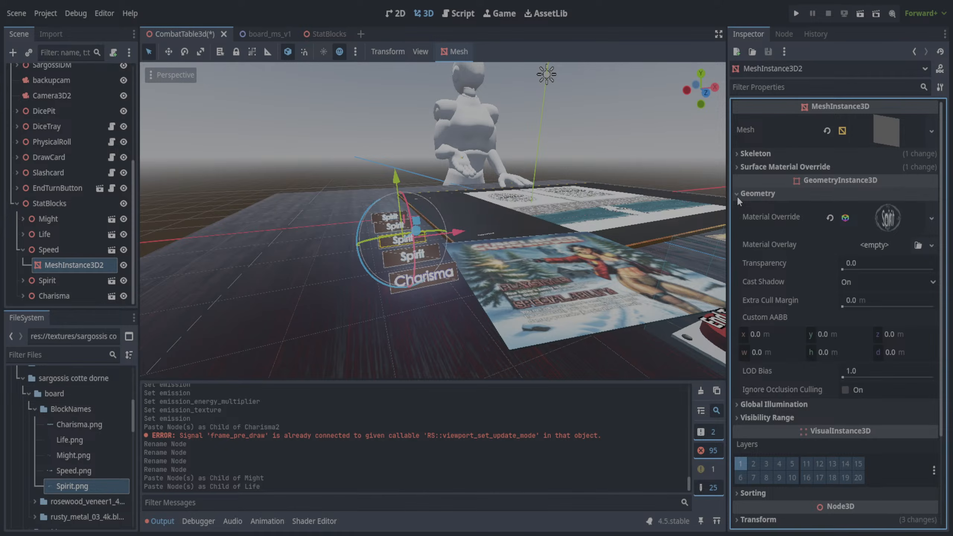
left_click(737, 195)
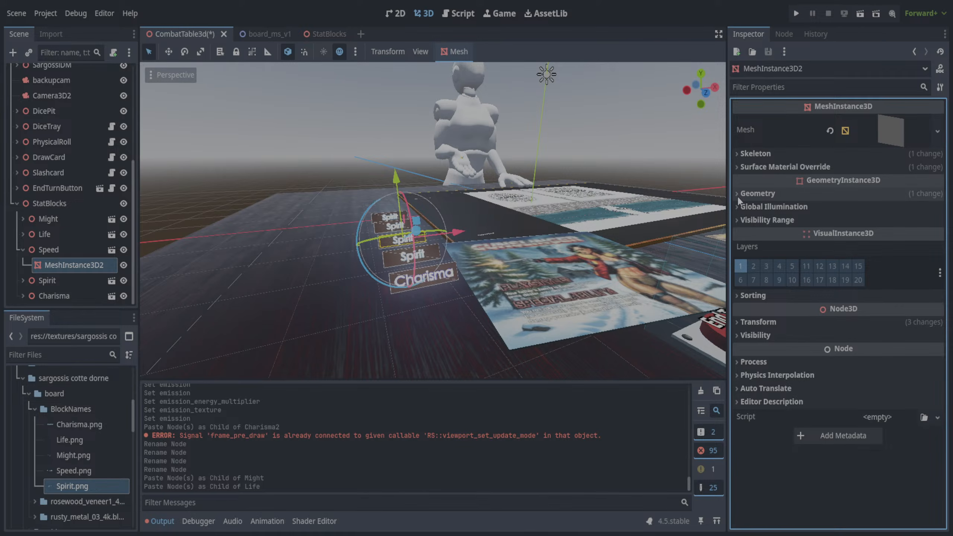
left_click(736, 195)
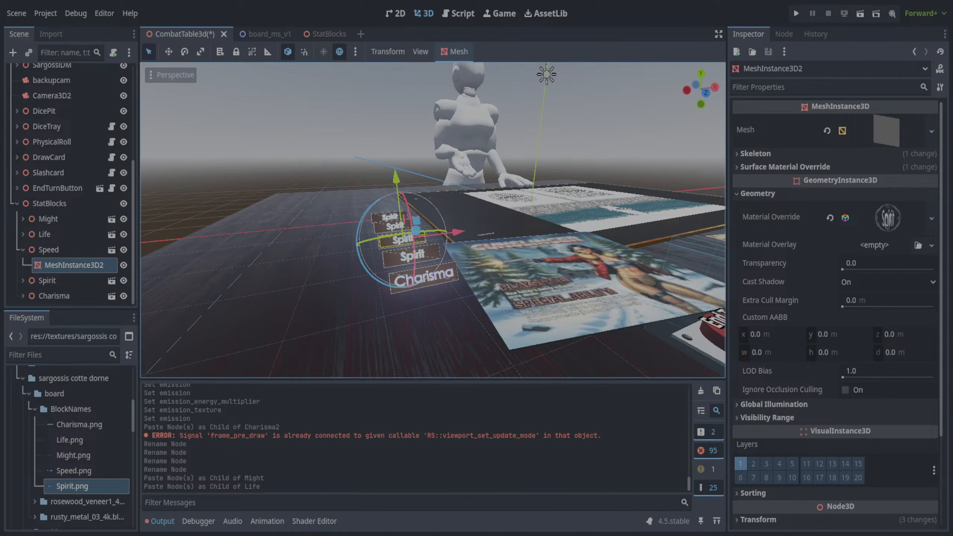
left_click(75, 472)
left_click_drag(75, 472, 872, 218)
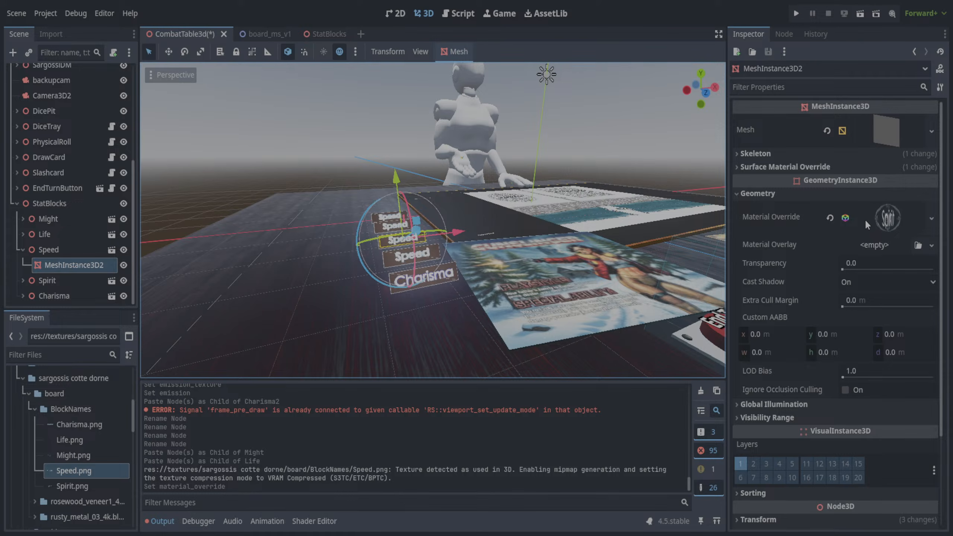
- Undo the Speed.png material override change and the mesh copies pasted under Life and Might
key("ctrl+z")
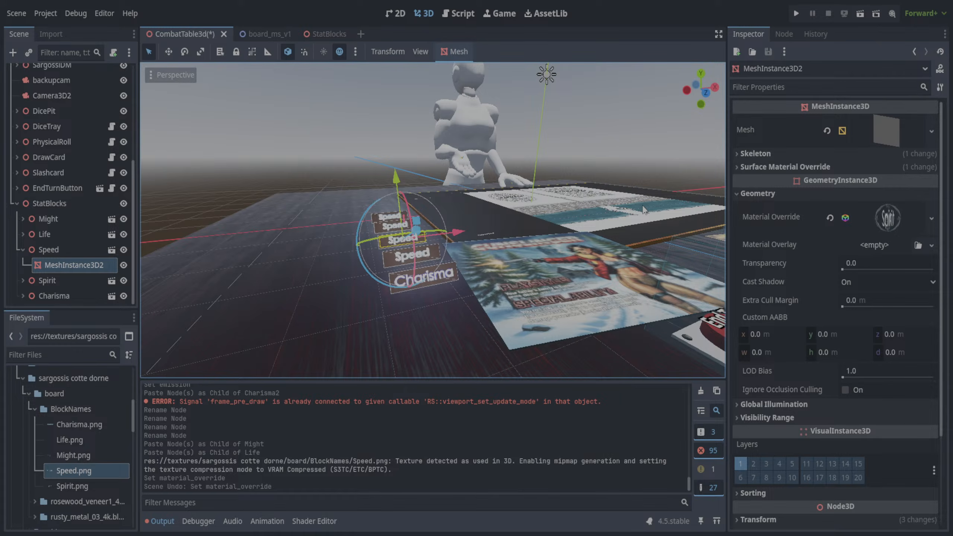
left_click(317, 125)
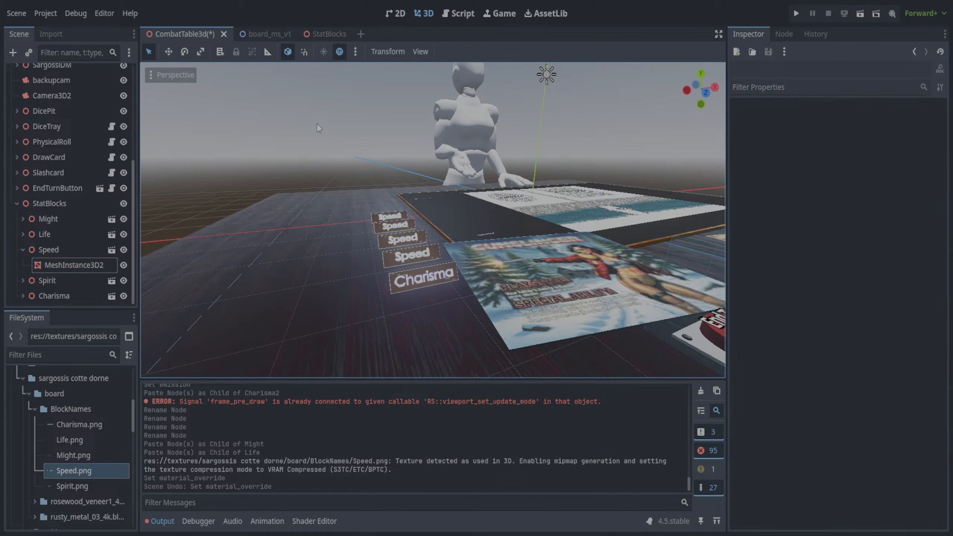
key("ctrl+z")
key("ctrl+z")
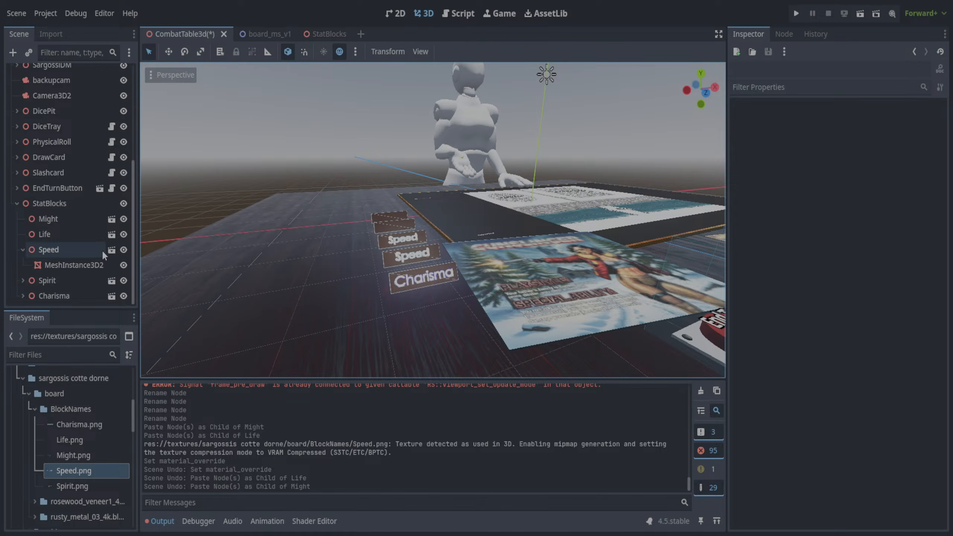
- Expand the Charisma and Spirit nodes and examine the Material Override settings of Spirit's MeshInstance3D2
left_click(75, 265)
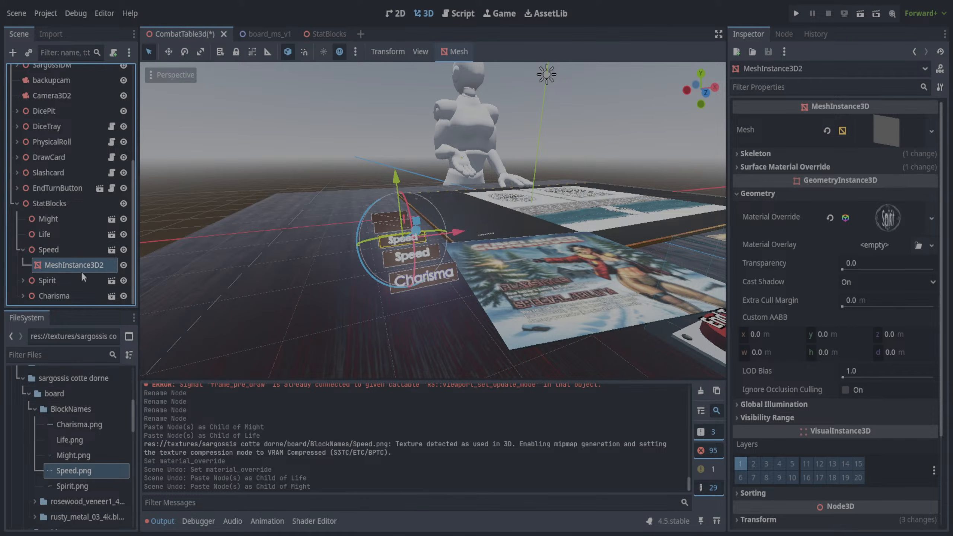
left_click(22, 296)
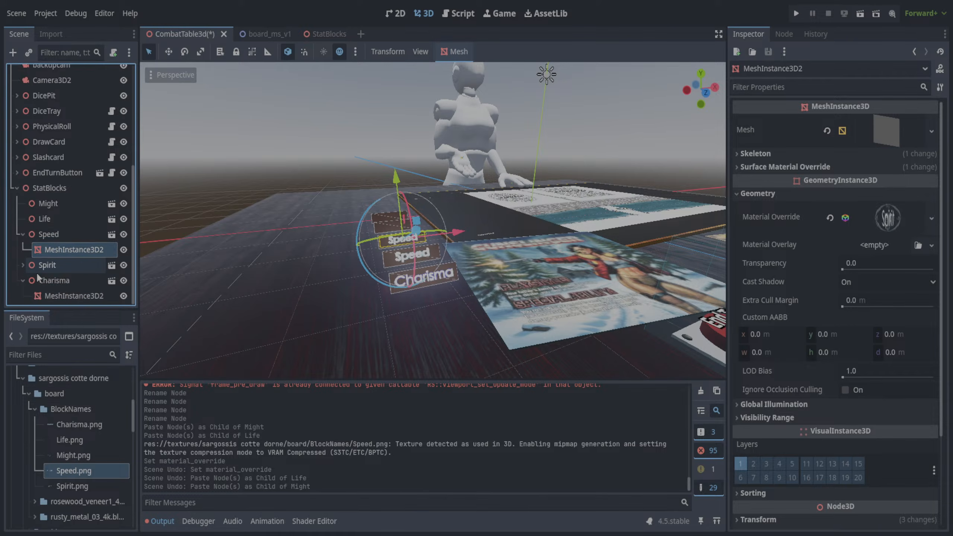
left_click(23, 266)
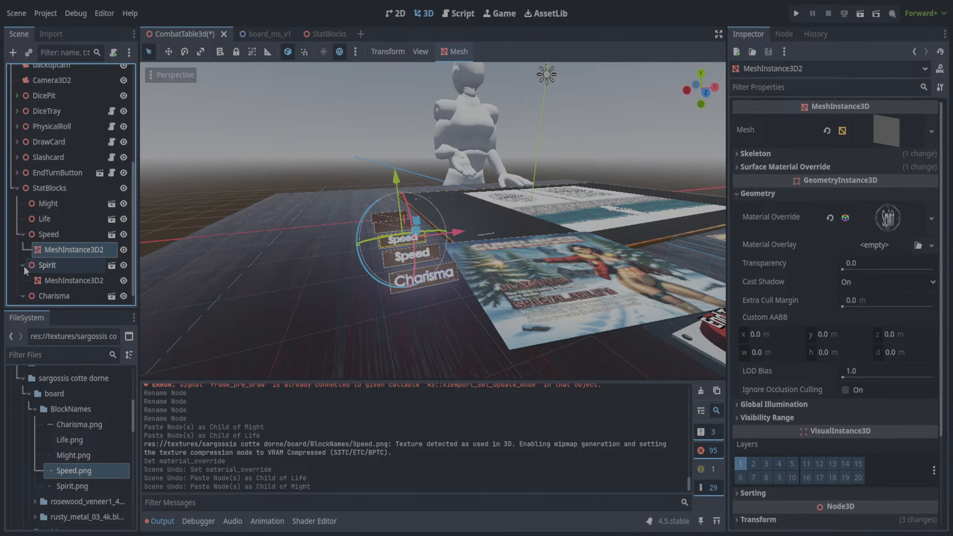
scroll(41, 267, "down", 1)
left_click(64, 268)
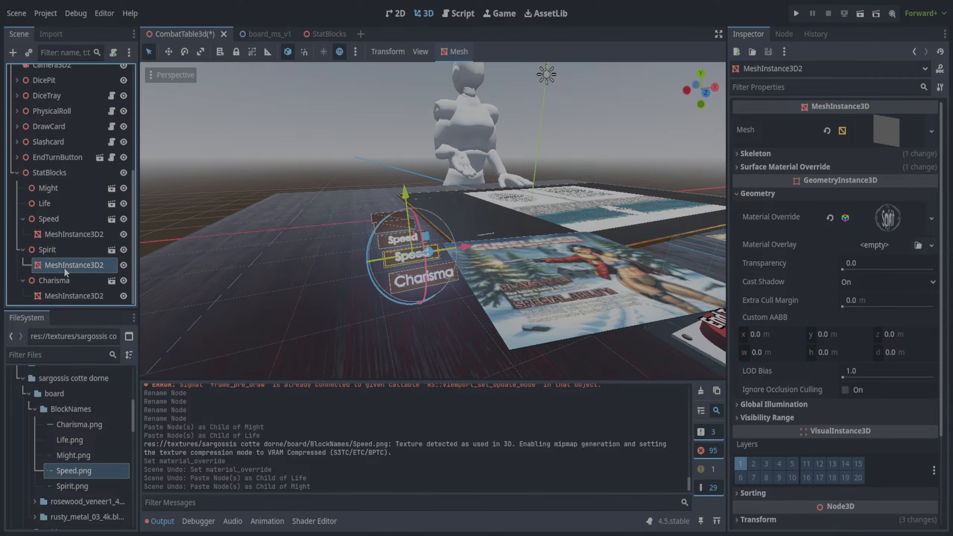
scroll(853, 212, "up", 2)
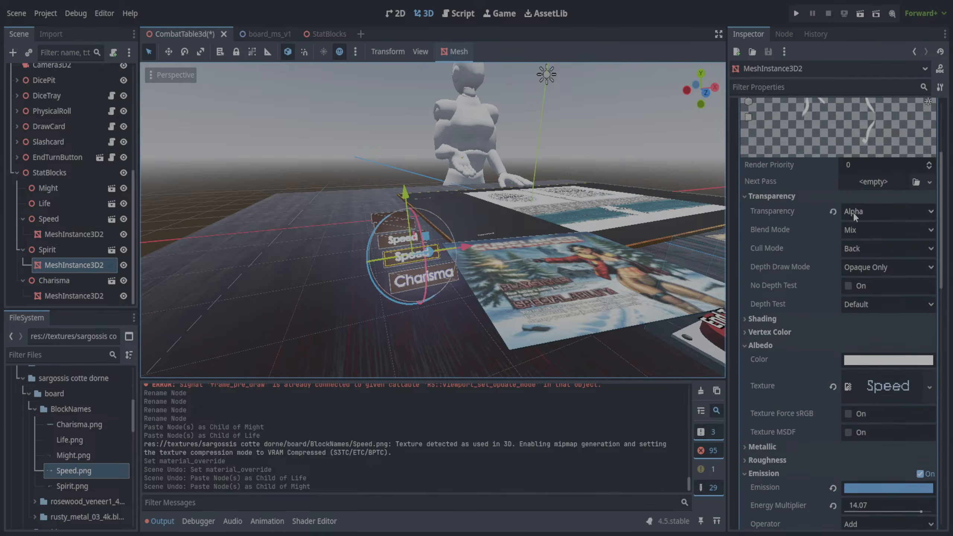
scroll(854, 216, "up", 1)
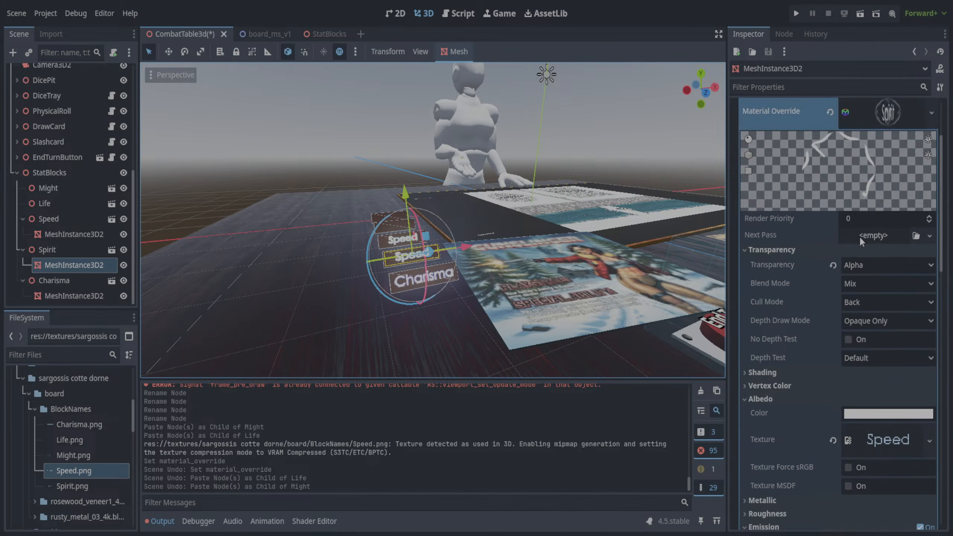
scroll(823, 221, "up", 2)
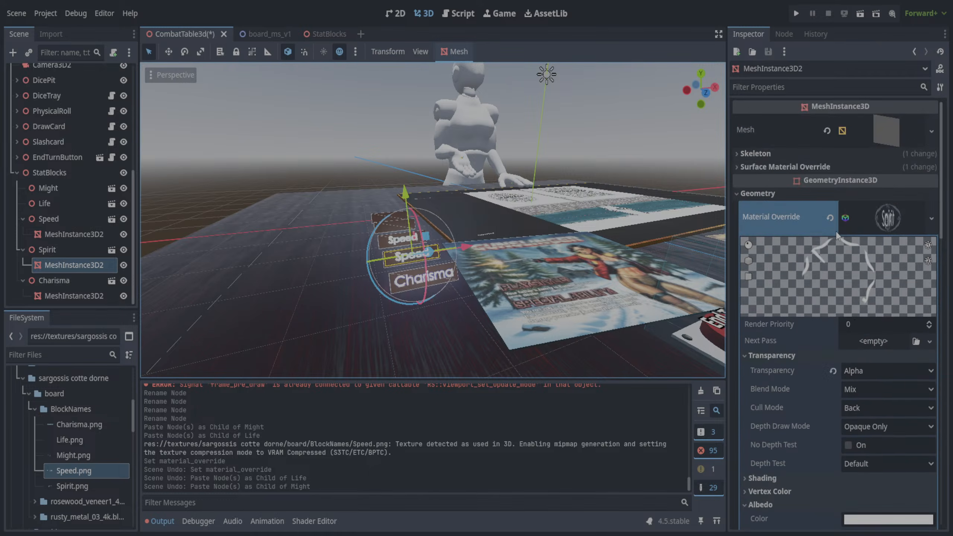
- Examine the mesh resource properties of Spirit's MeshInstance3D2
left_click(740, 193)
left_click(878, 145)
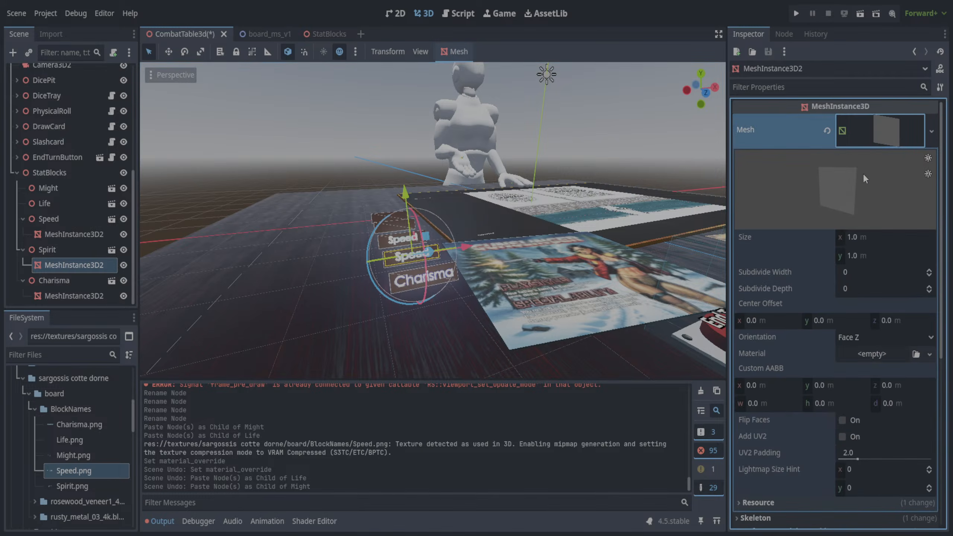
scroll(849, 281, "down", 2)
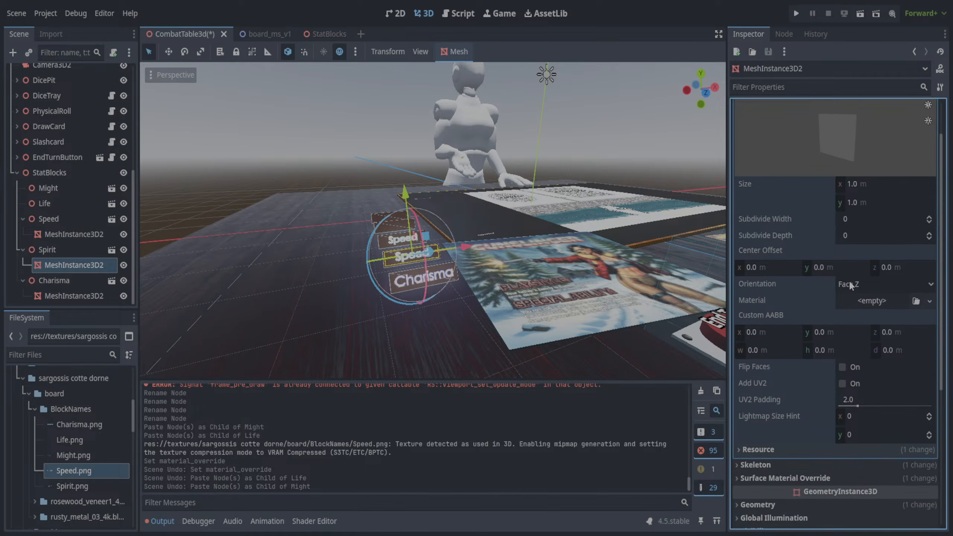
scroll(850, 280, "up", 2)
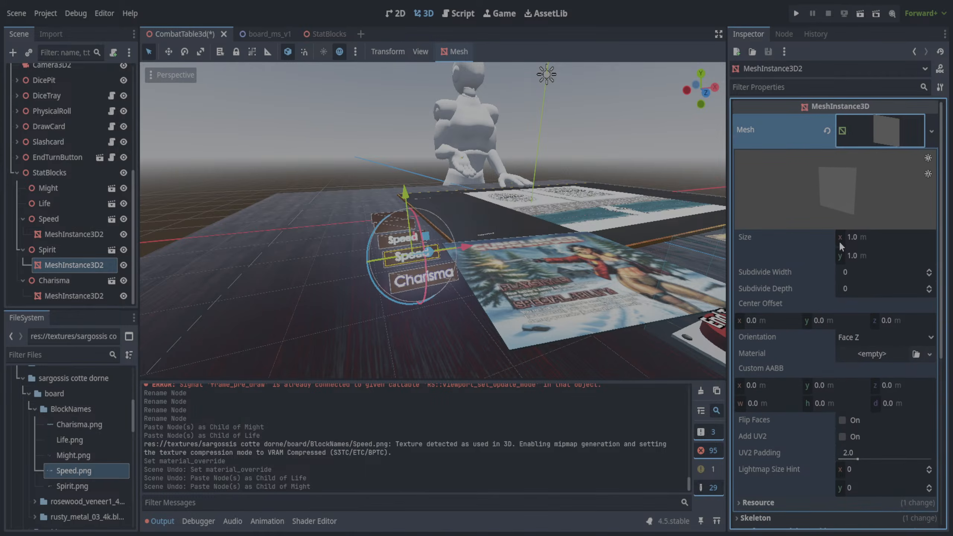
scroll(825, 203, "down", 2)
scroll(804, 205, "up", 2)
left_click_drag(942, 158, 942, 323)
- Clear the shared Material Override on Spirit's MeshInstance3D2 and assign a new one from Speed.png
left_click(738, 277)
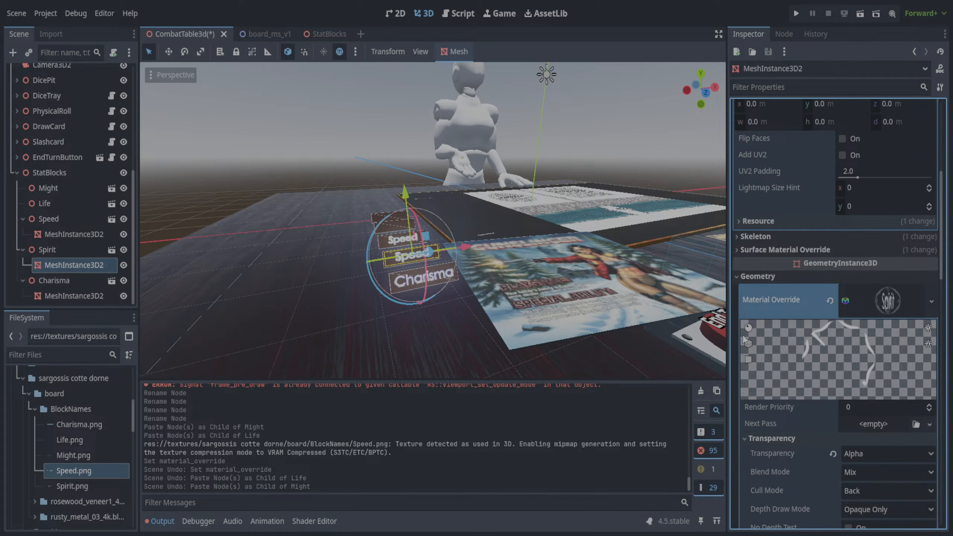
left_click(929, 299)
left_click_drag(948, 250, 947, 267)
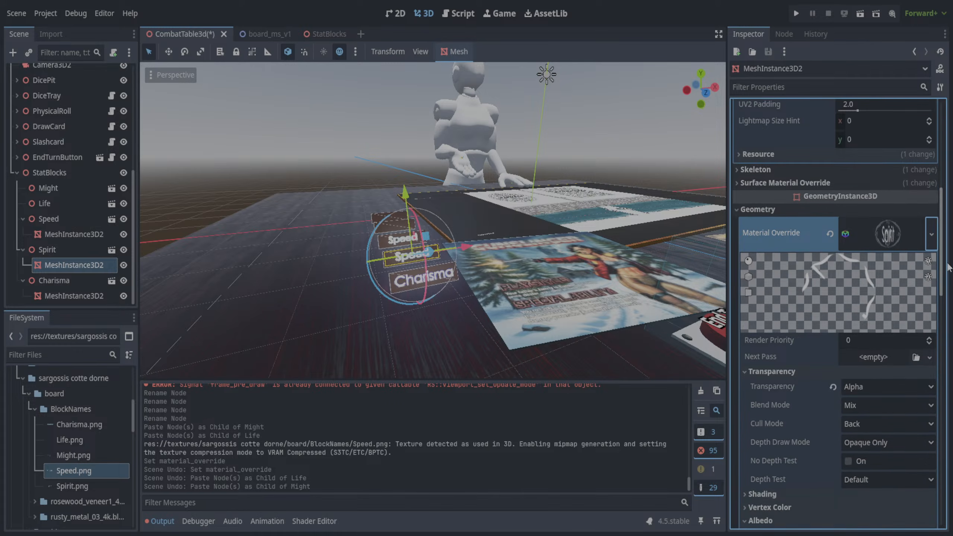
scroll(948, 268, "down", 5)
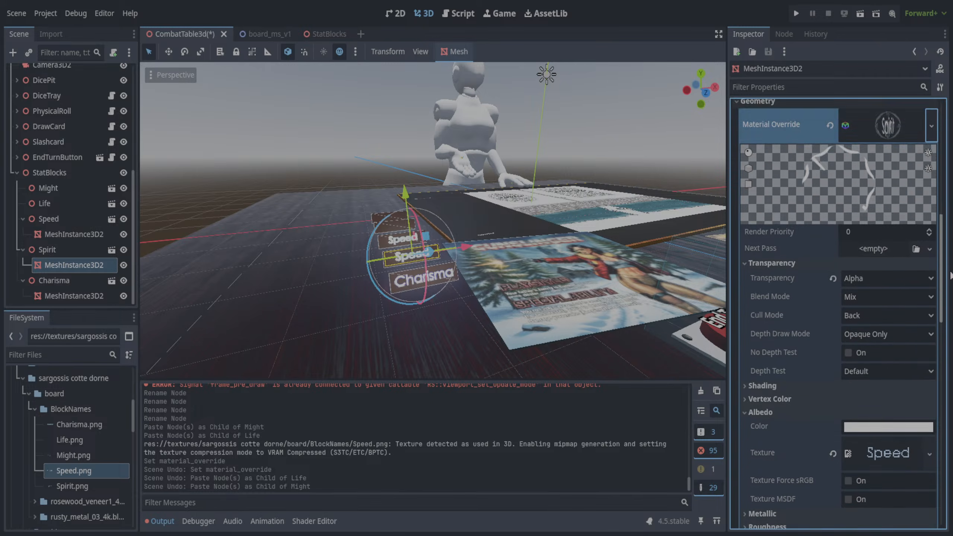
scroll(949, 276, "up", 10)
left_click(737, 411)
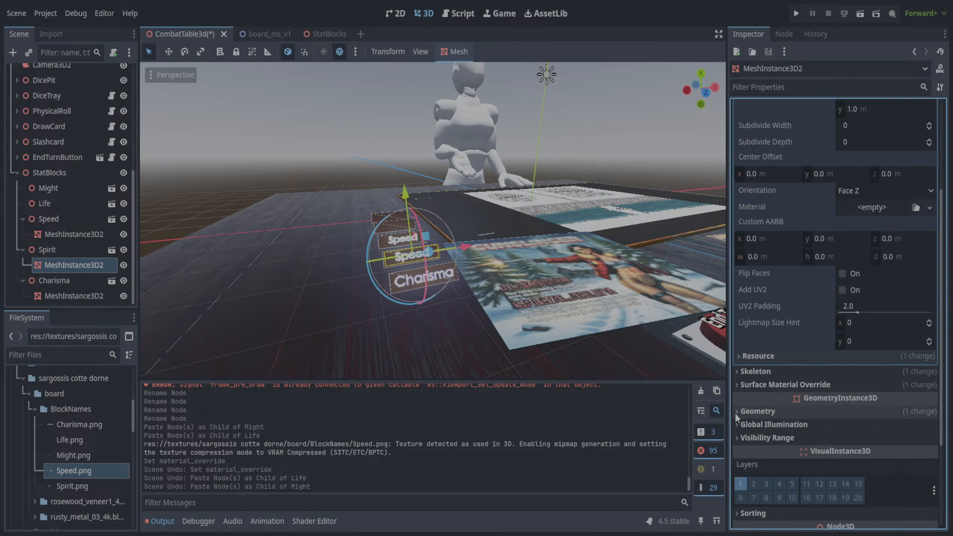
left_click(745, 412)
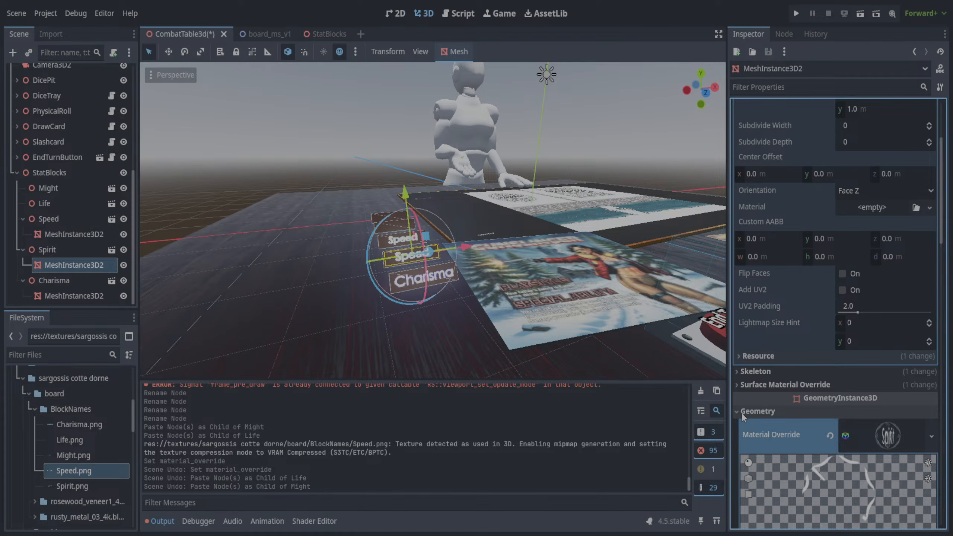
left_click(829, 436)
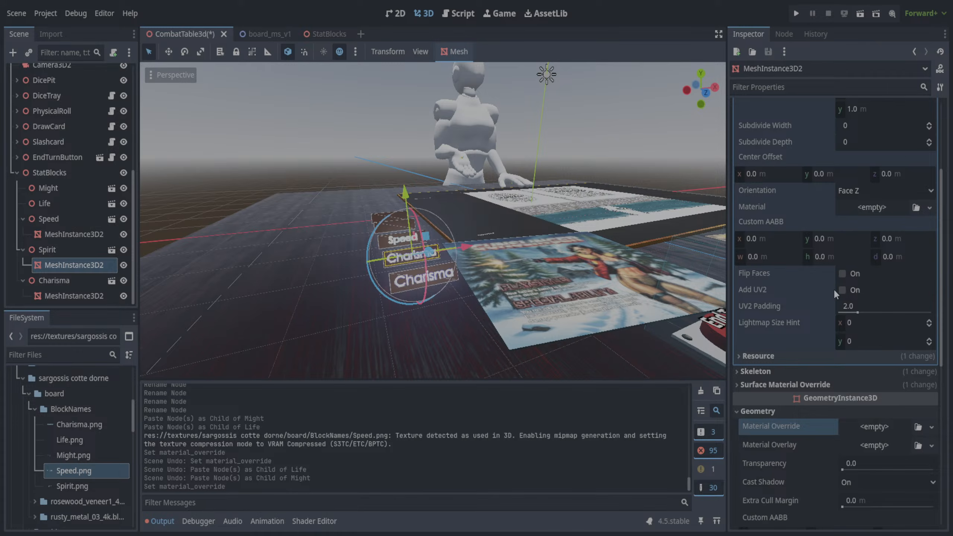
left_click_drag(86, 470, 867, 426)
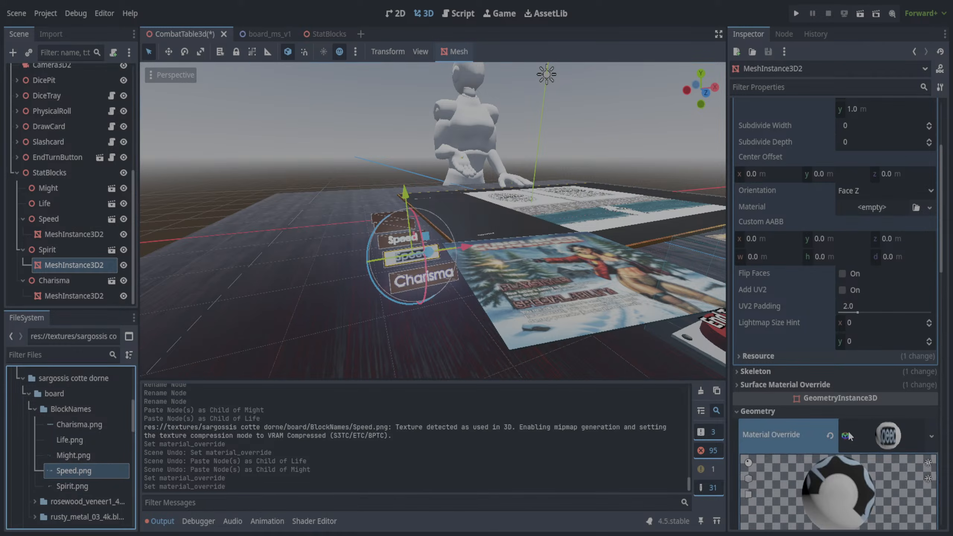
- Set the new override material's transparency to Alpha on Spirit's MeshInstance3D2 and check its Albedo settings
left_click_drag(943, 270, 946, 292)
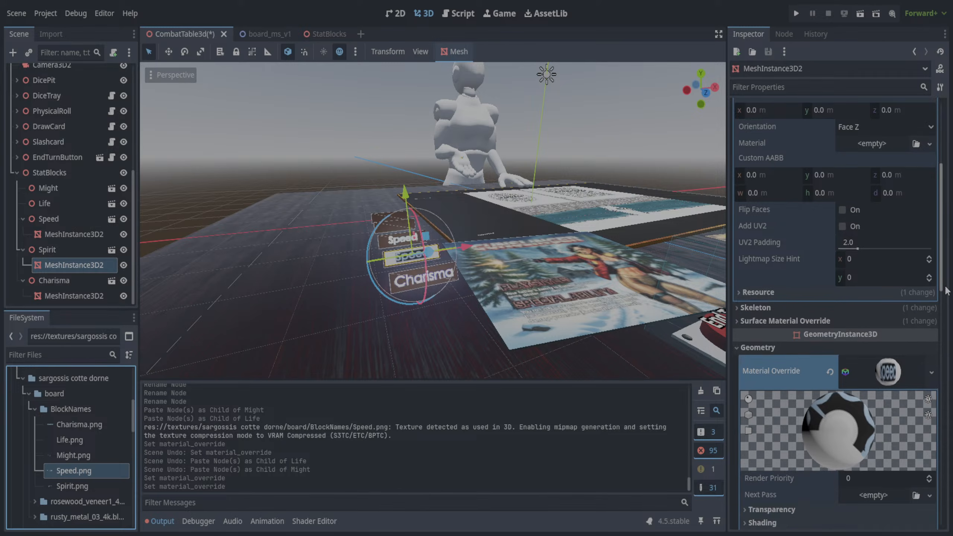
scroll(947, 292, "down", 5)
left_click(743, 313)
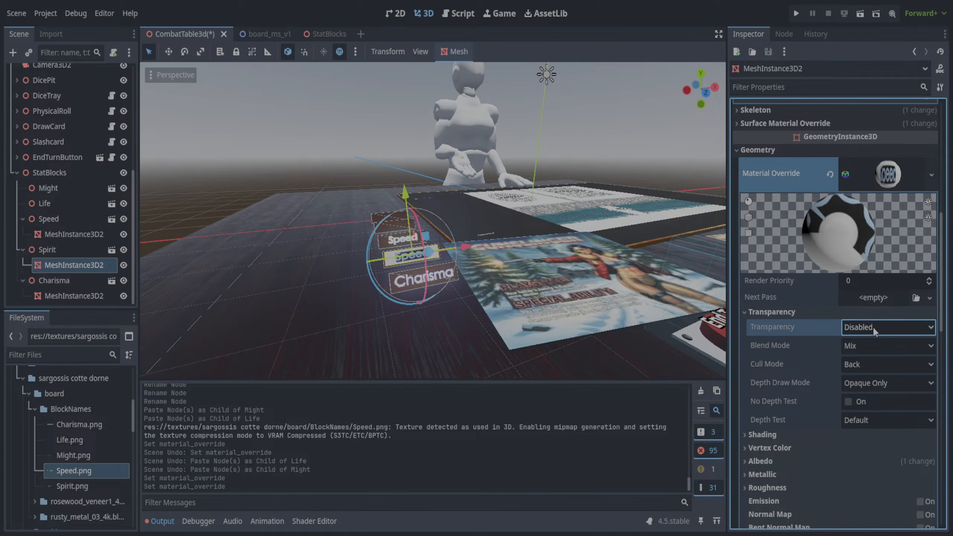
left_click(876, 358)
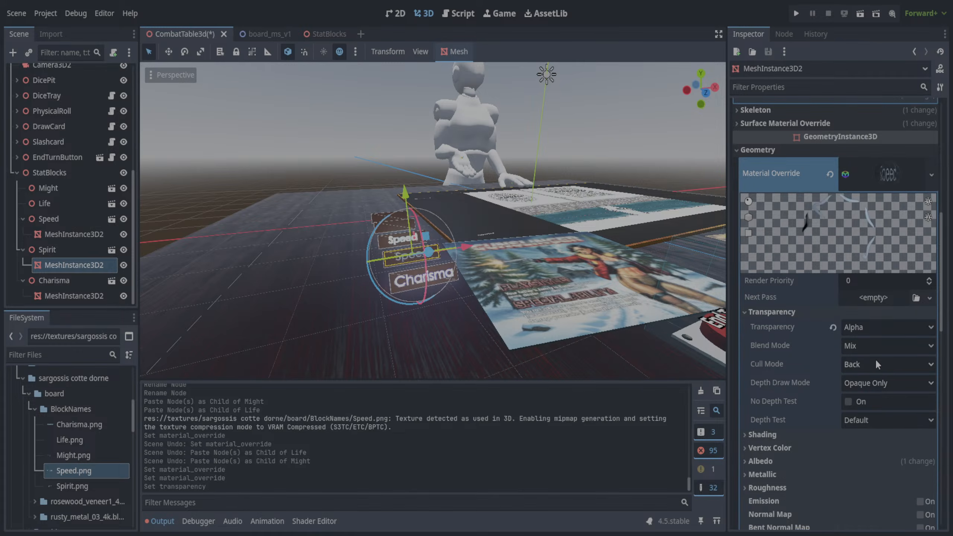
scroll(778, 422, "down", 3)
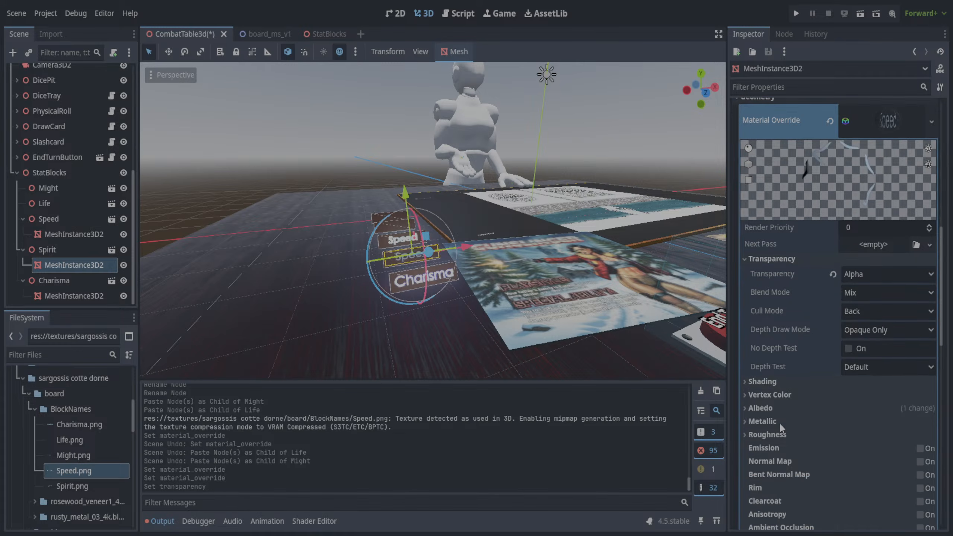
left_click(744, 407)
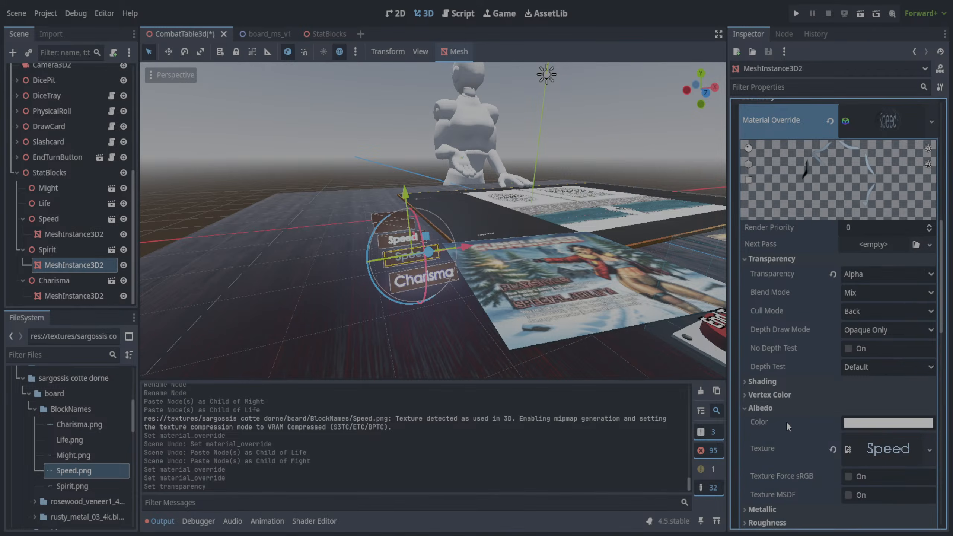
scroll(786, 421, "down", 6)
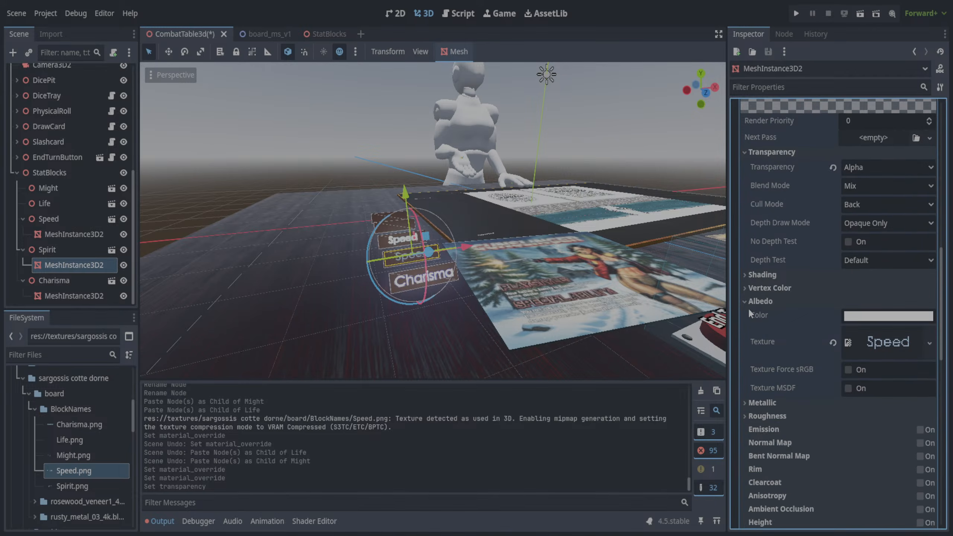
left_click(746, 302)
scroll(821, 241, "up", 9)
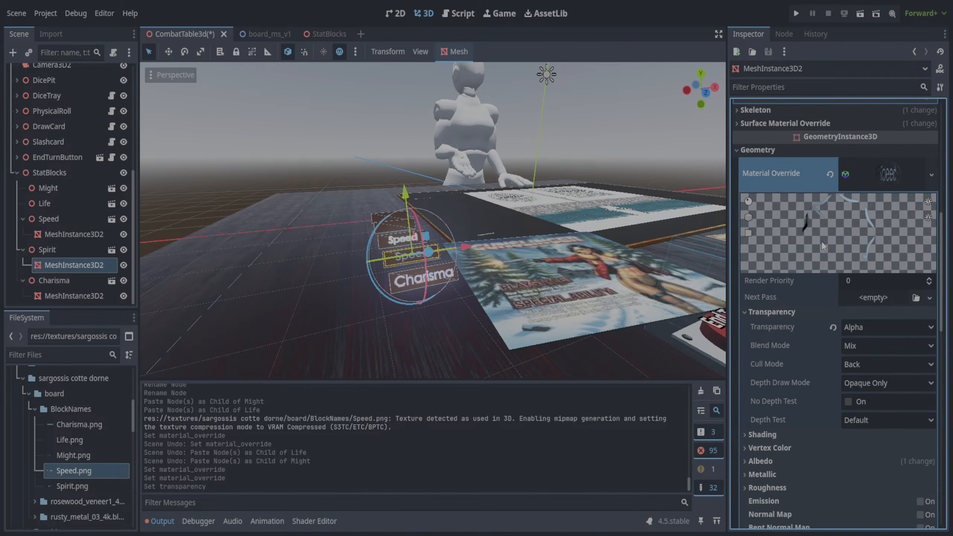
- Enable emission on the override material of Spirit's MeshInstance3D2 and set its energy multiplier to 14.07
scroll(889, 192, "down", 9)
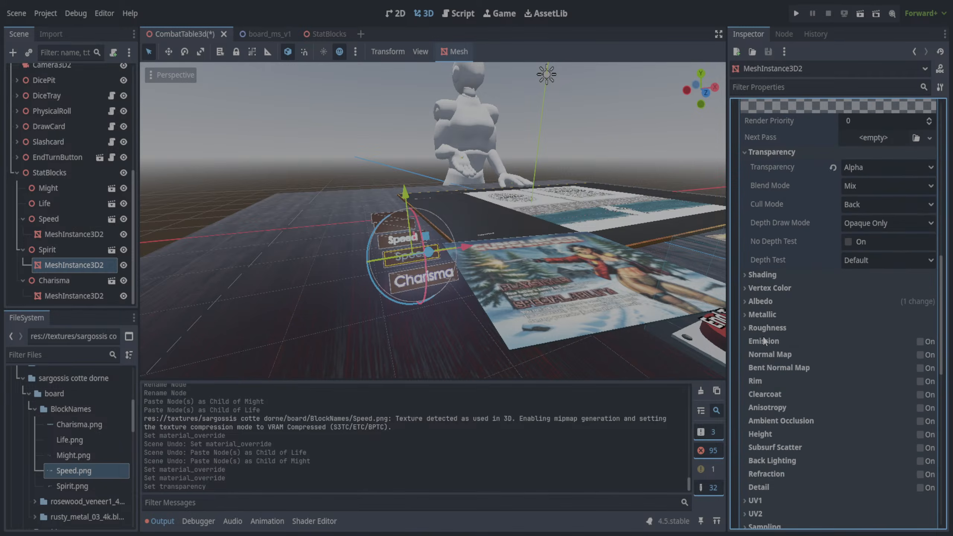
left_click(920, 341)
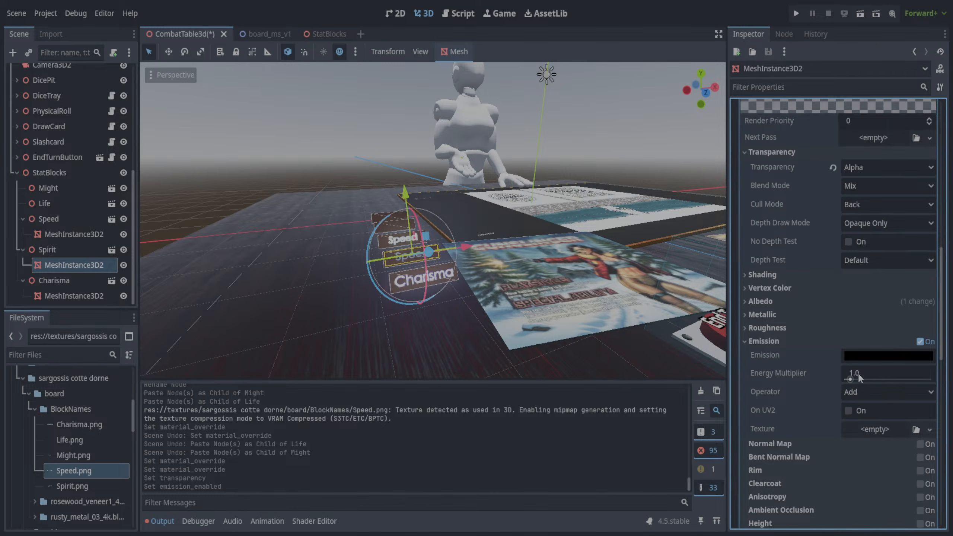
left_click_drag(852, 379, 924, 381)
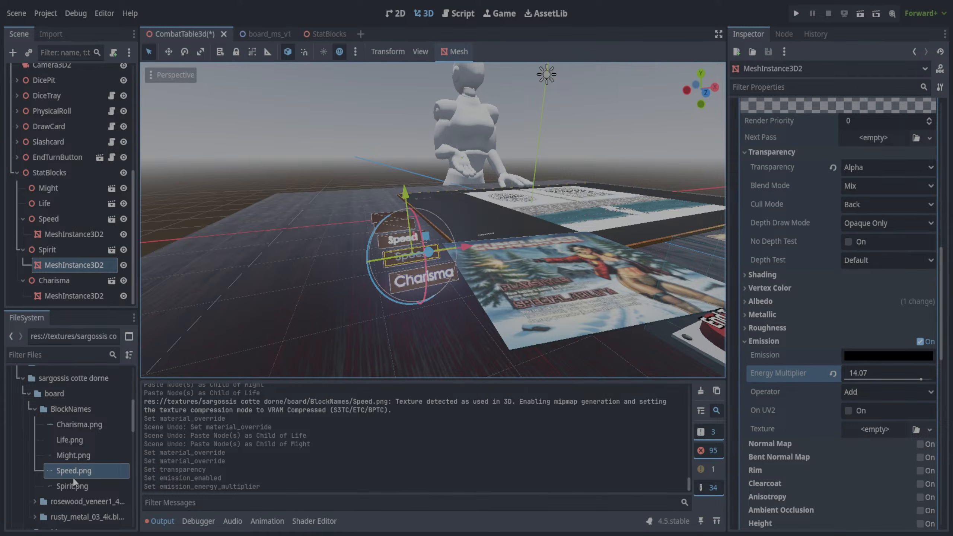
- Check the stat colors in the script, and assign Spirit.png as the emission texture of Spirit's override material
left_click(455, 15)
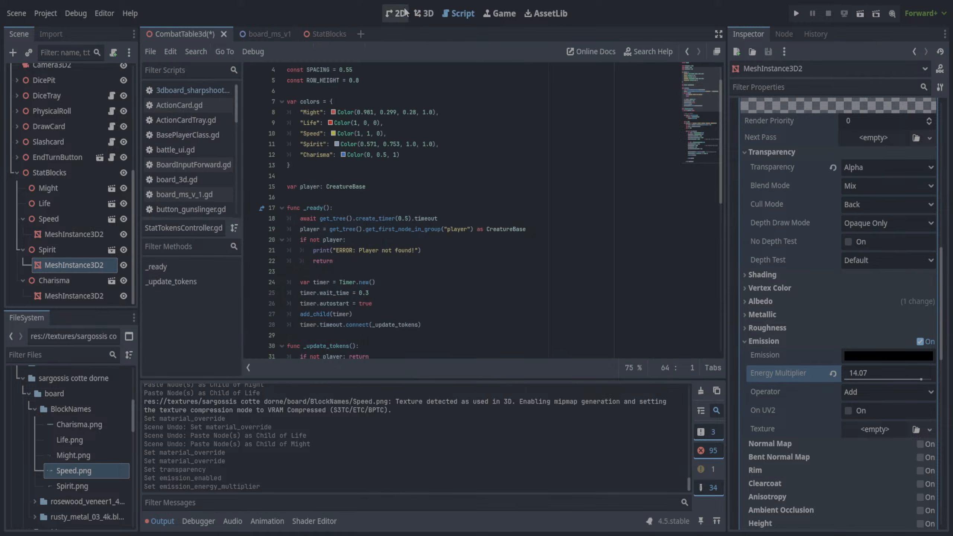
left_click(423, 14)
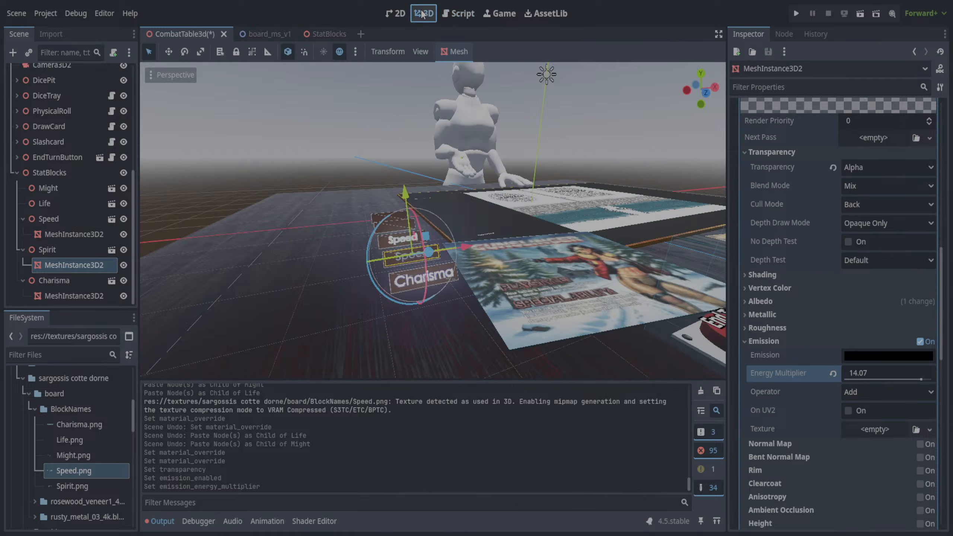
left_click(70, 488)
left_click_drag(70, 488, 860, 429)
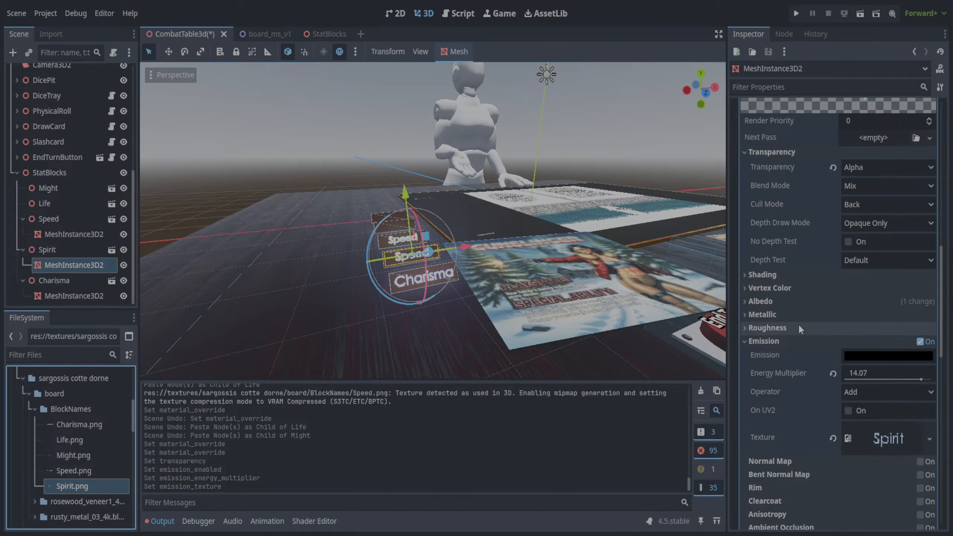
- Apply Spirit.png to the Material Override of Spirit's MeshInstance3D2 in place of Speed.png
scroll(849, 249, "up", 5)
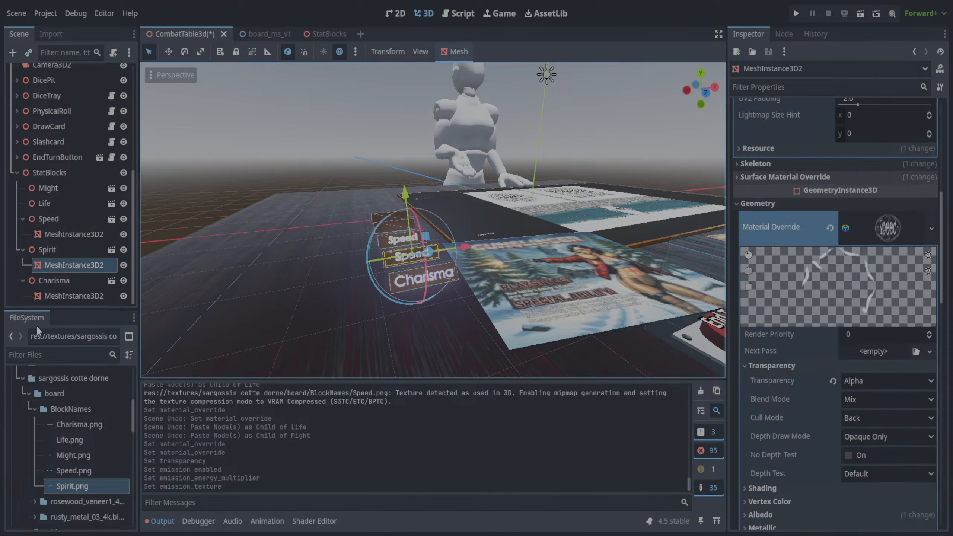
left_click(75, 472)
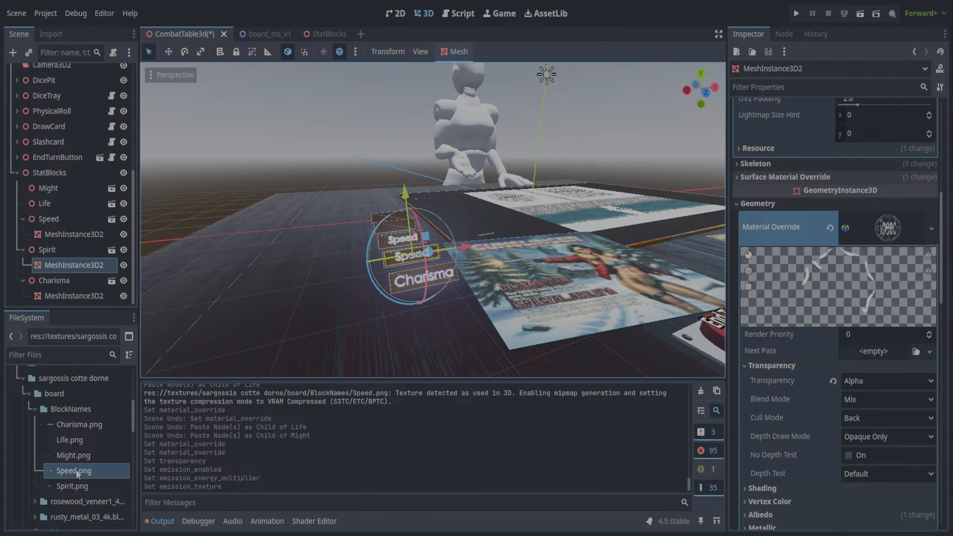
left_click(74, 487)
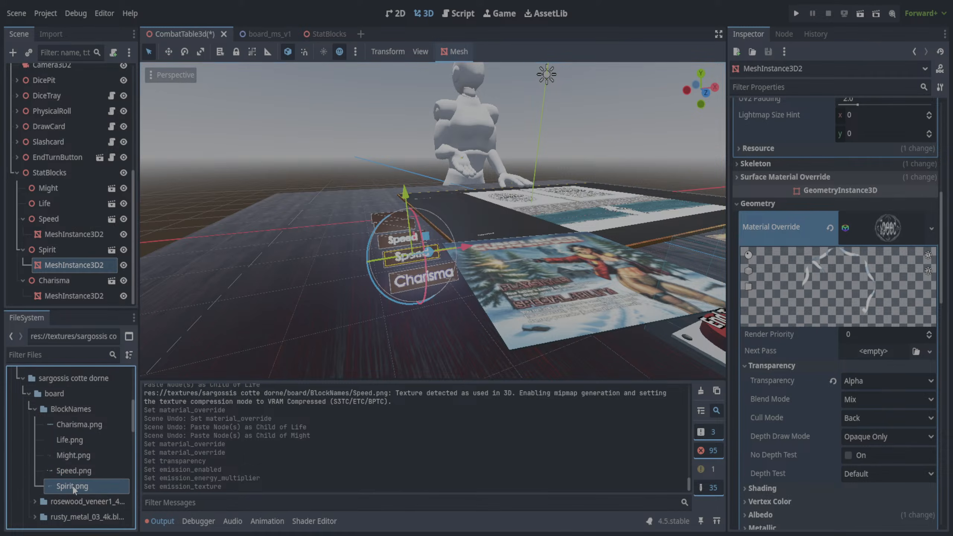
left_click_drag(74, 487, 893, 229)
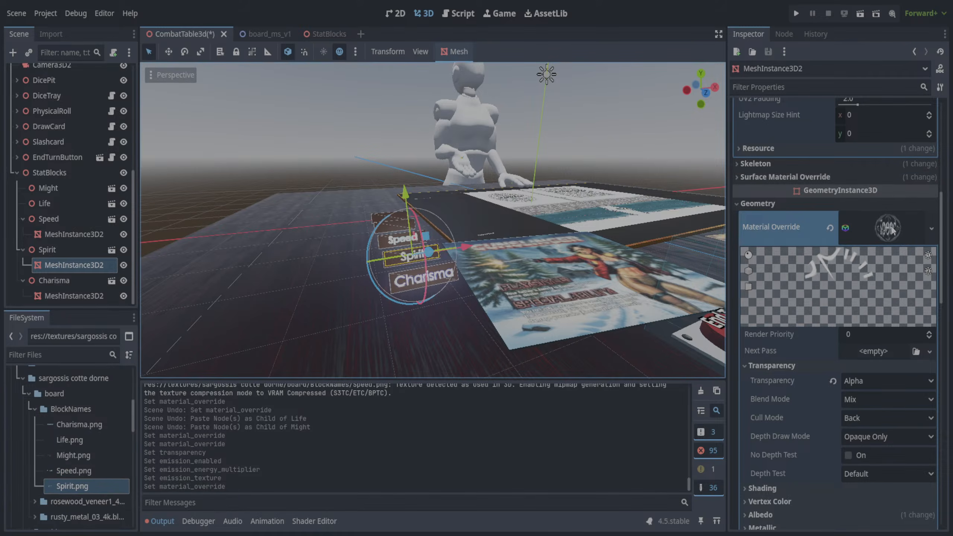
scroll(945, 332, "down", 5)
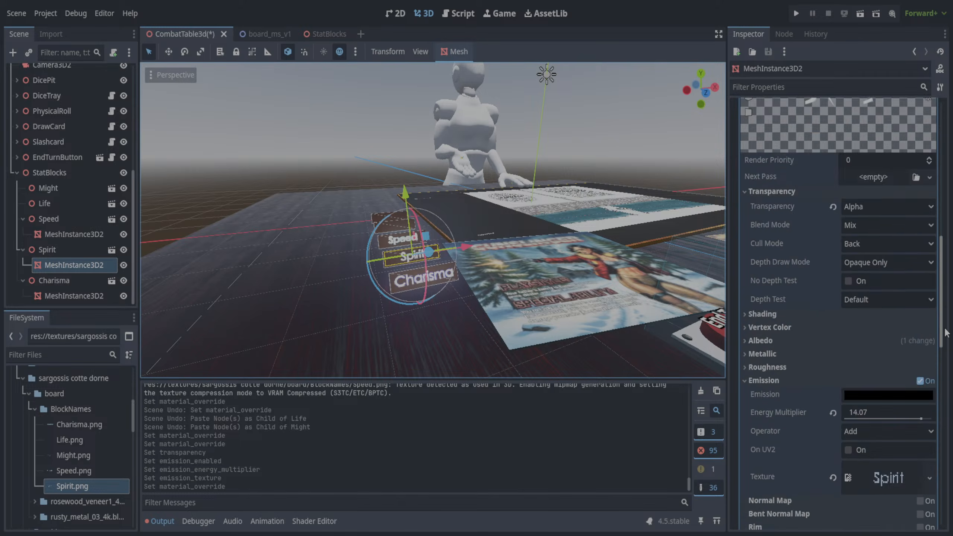
scroll(945, 332, "down", 5)
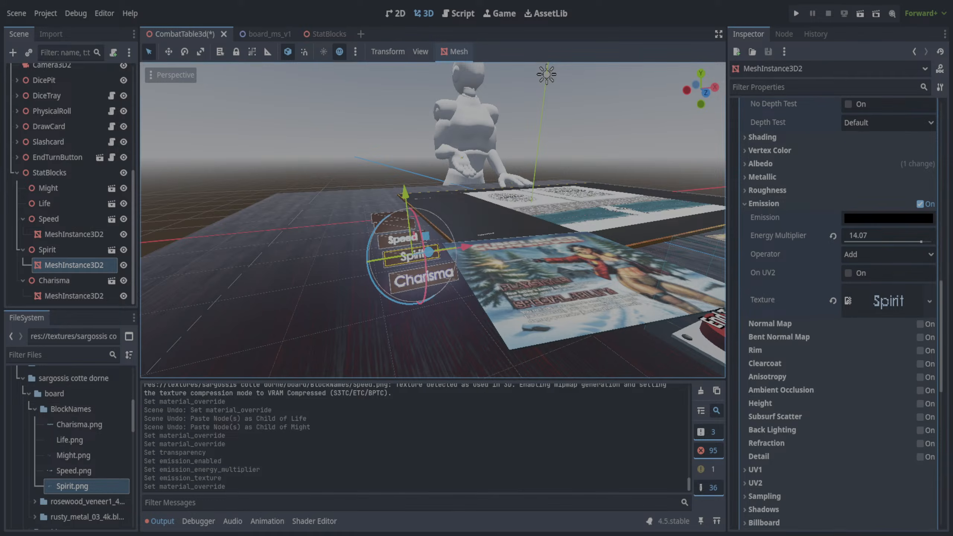
- Set the emission color of Spirit's override material to the blue sampled from the Charisma color swatch in the script
left_click(459, 15)
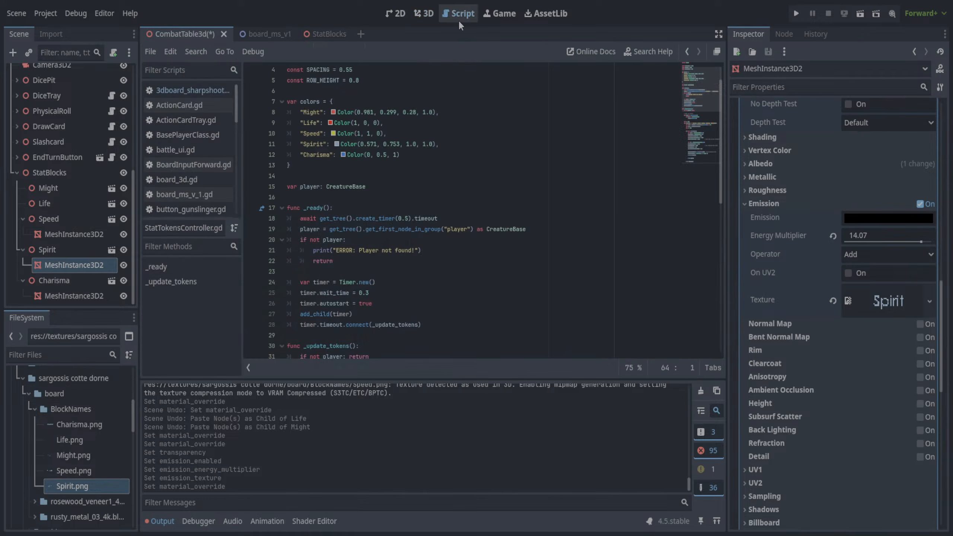
left_click(344, 145)
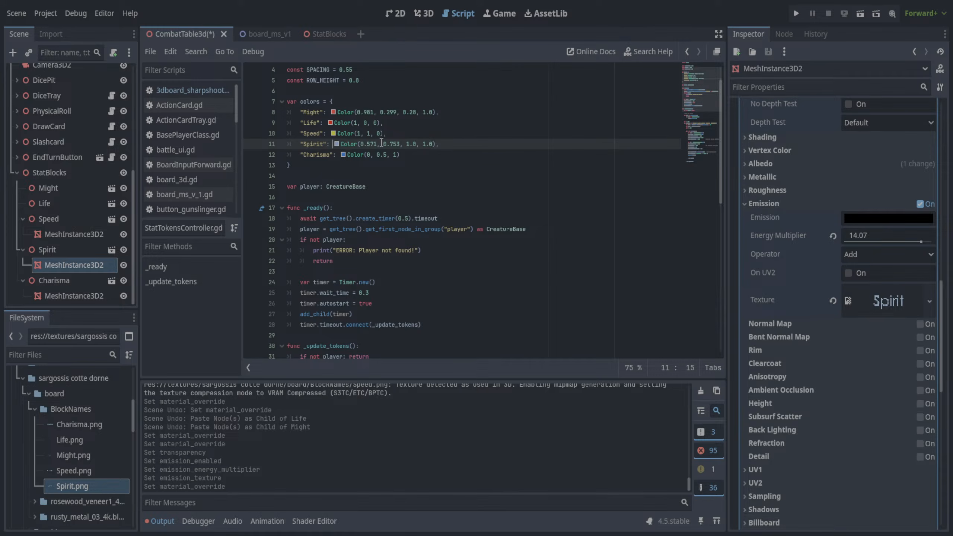
left_click(343, 146)
left_click(336, 145)
scroll(810, 384, "down", 2)
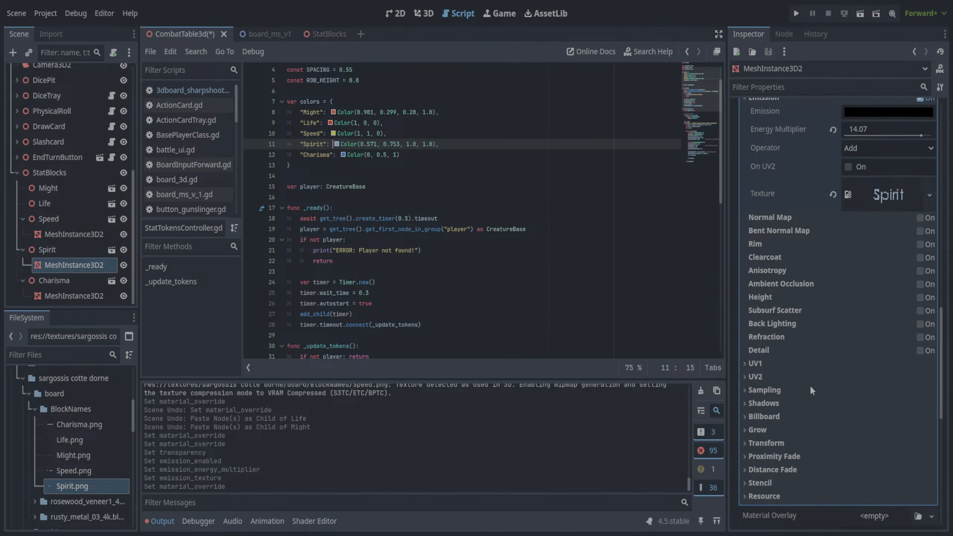
scroll(811, 385, "up", 4)
left_click(867, 275)
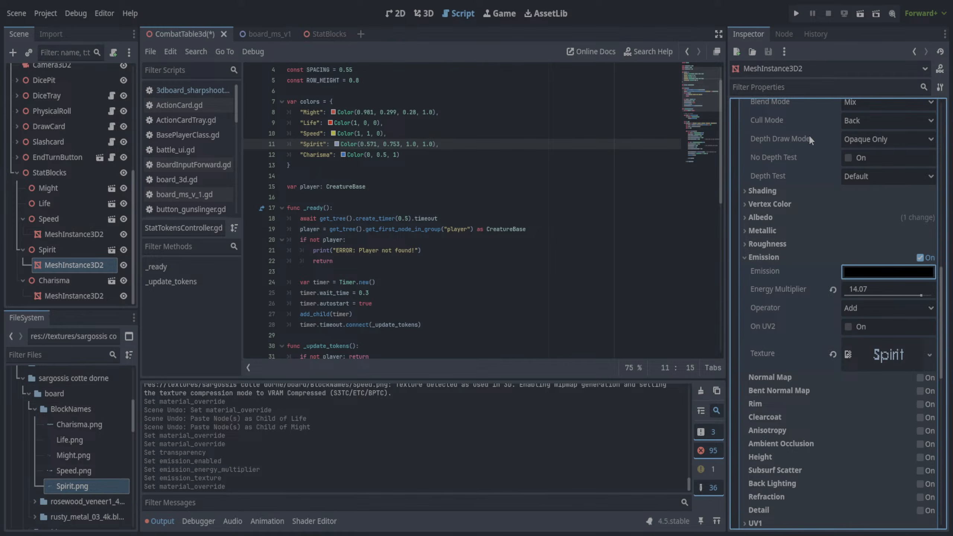
left_click(343, 154)
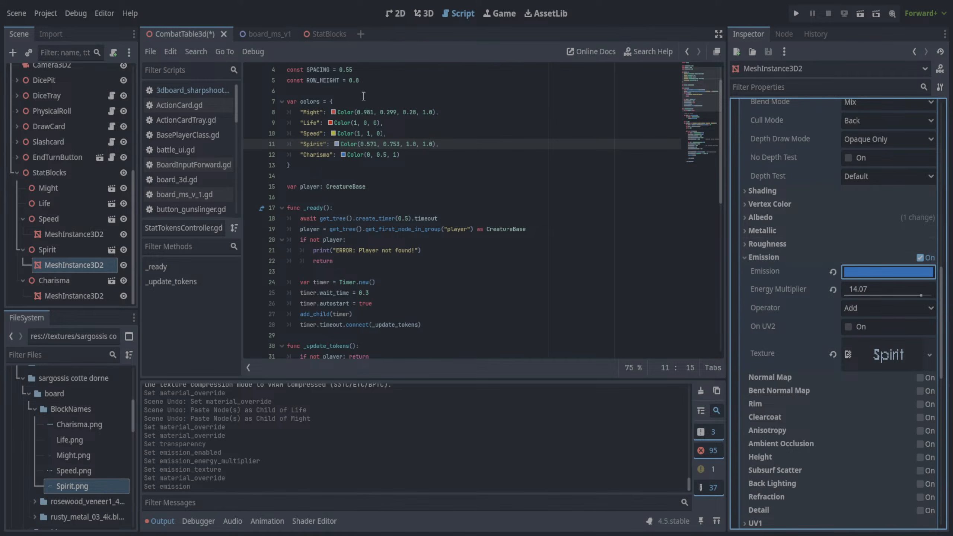
left_click(431, 11)
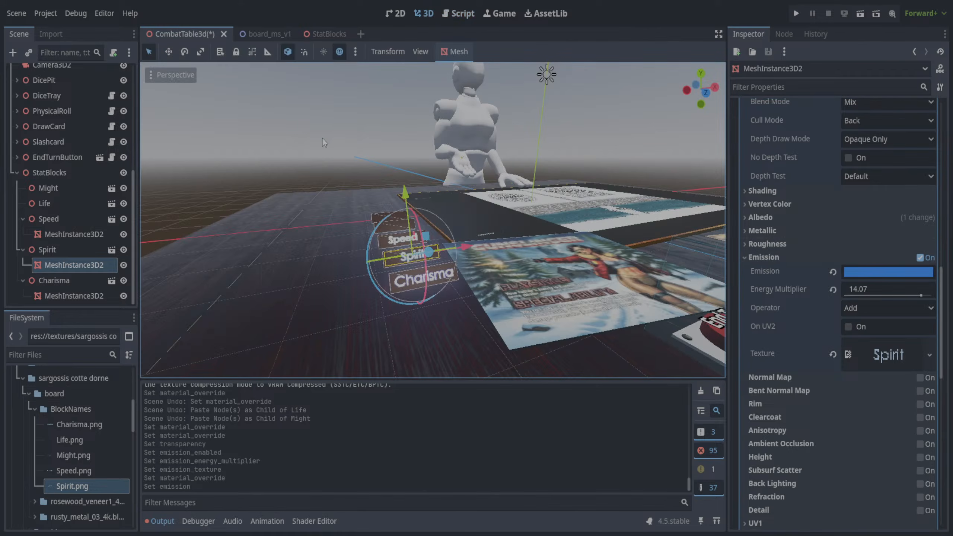
middle_click_drag(379, 154, 316, 144)
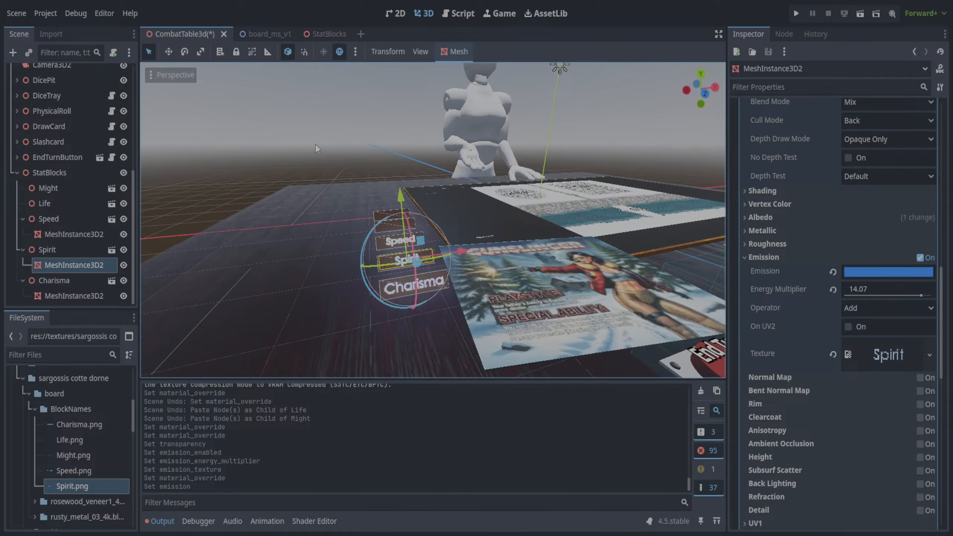
- Save the scene and replace the Material Override on Speed's MeshInstance3D2 with a new one from Speed.png
left_click(57, 222)
left_click(67, 234)
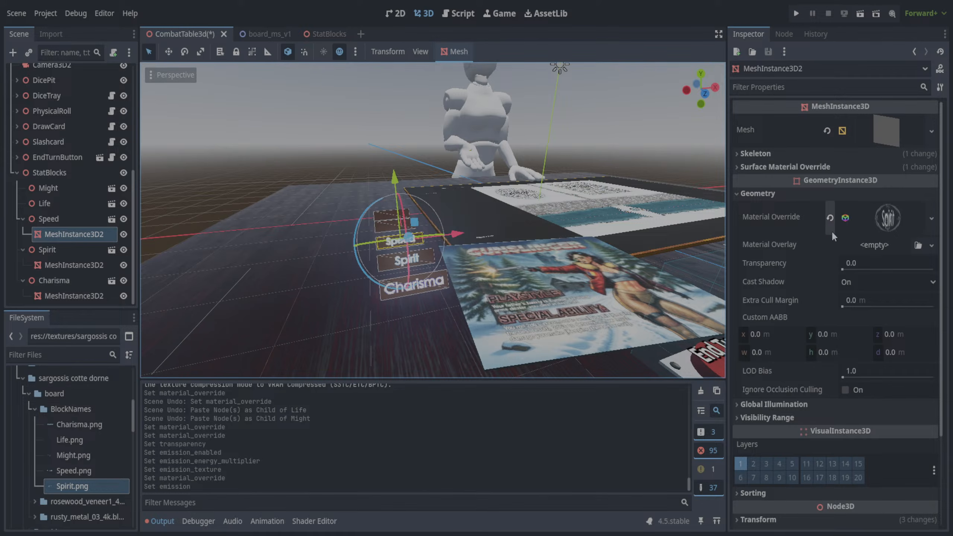
key("ctrl+s")
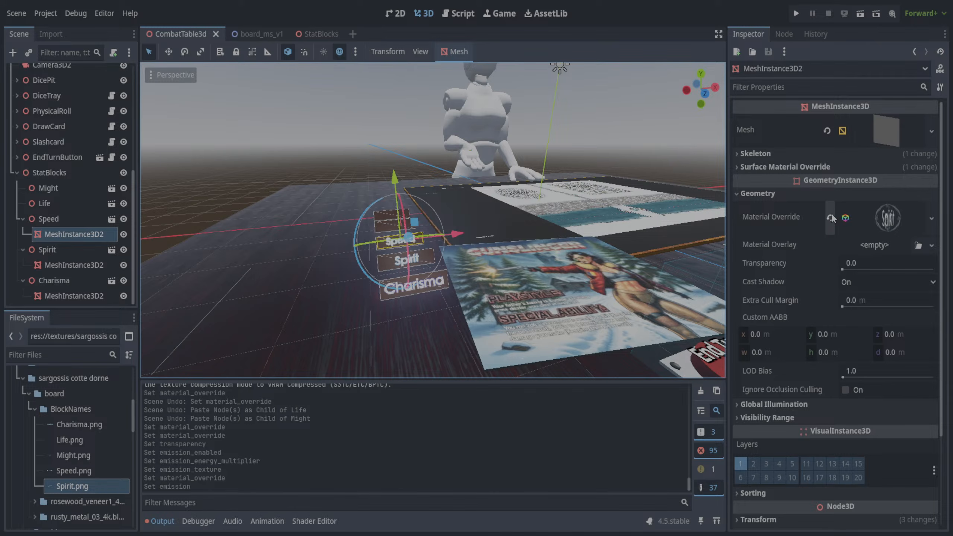
left_click(830, 217)
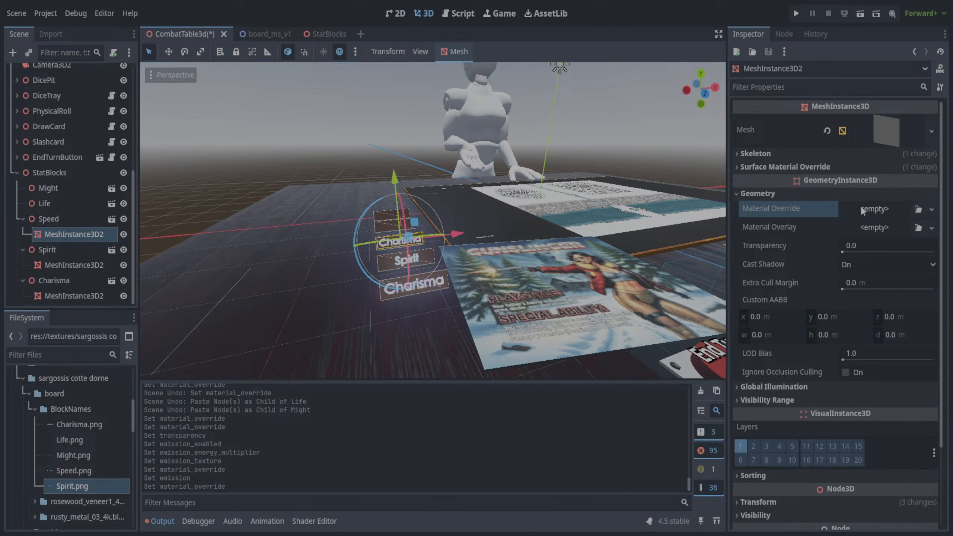
left_click(74, 472)
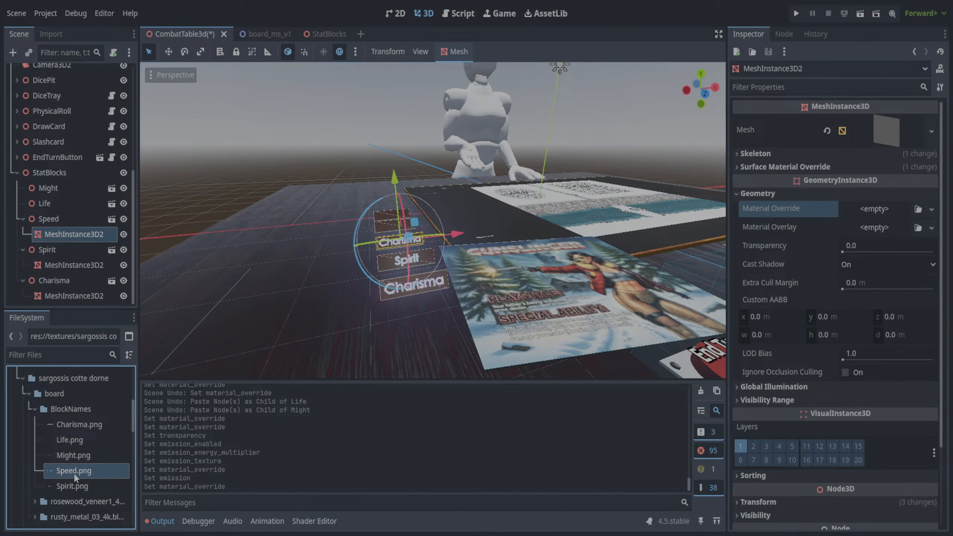
left_click_drag(74, 473, 864, 214)
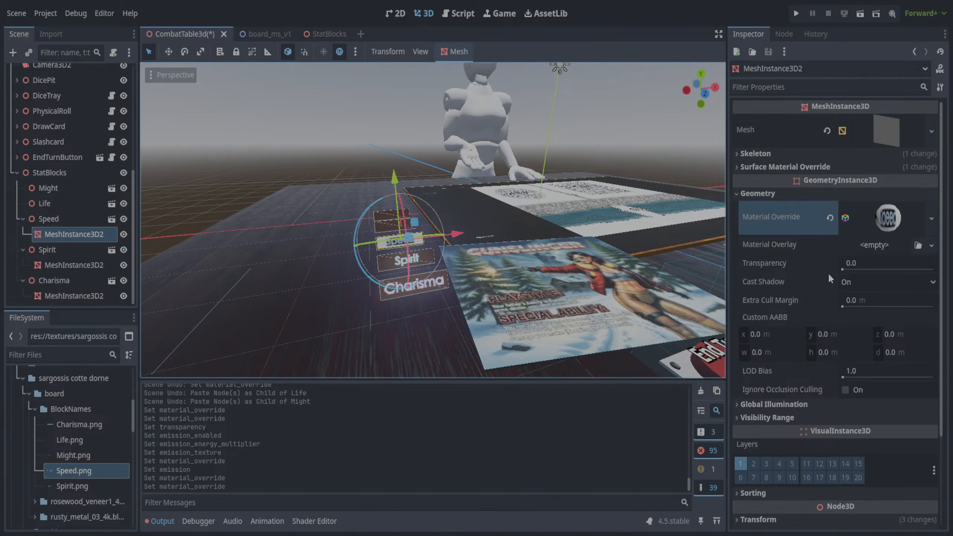
- Set the transparency of Speed's new override material to Alpha
left_click(911, 212)
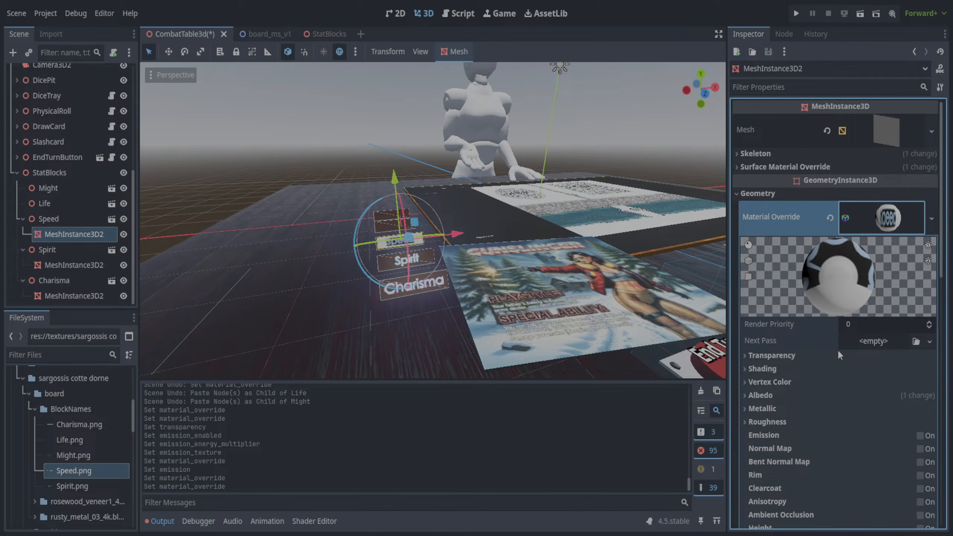
left_click(750, 356)
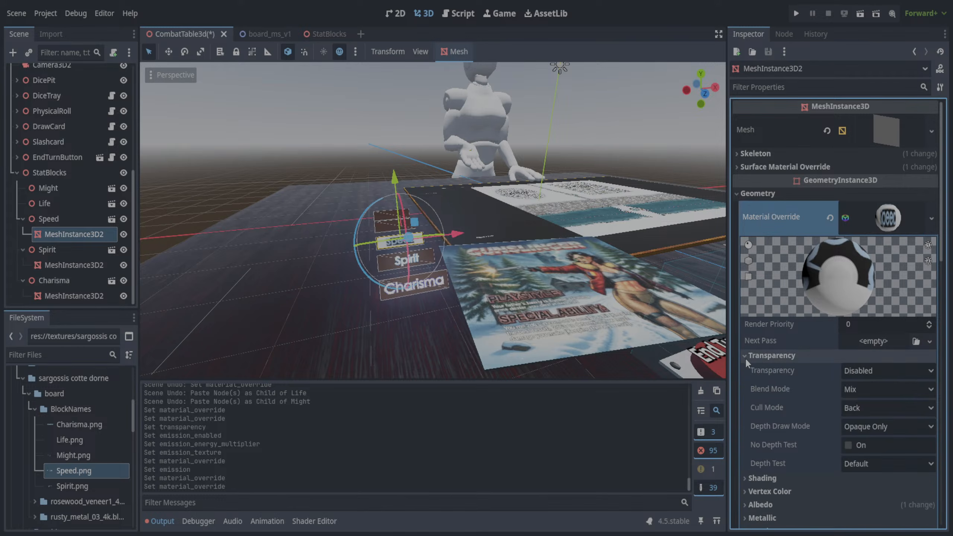
left_click(865, 372)
left_click(867, 397)
- Enable emission on Speed's override material with Speed.png as its texture and an energy multiplier of 14.07
scroll(811, 386, "down", 4)
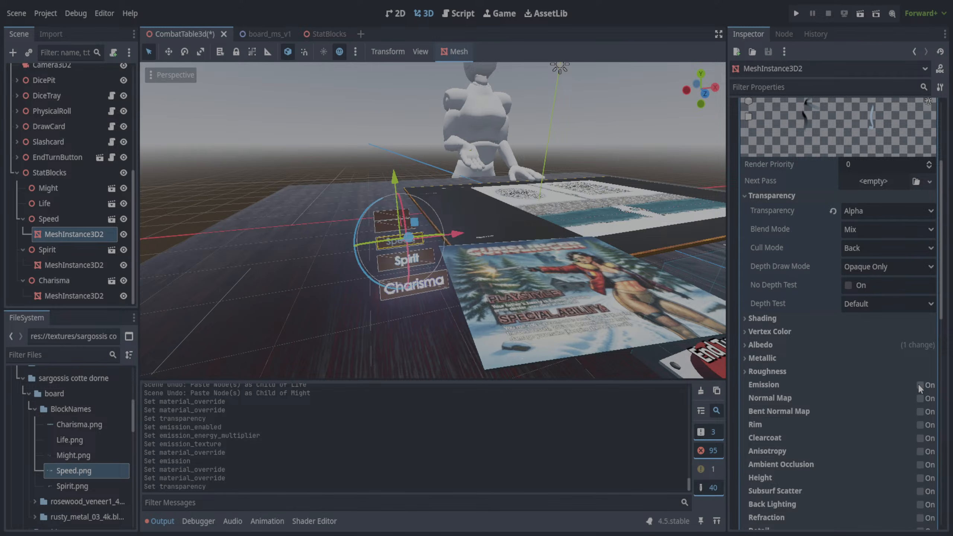
left_click(920, 386)
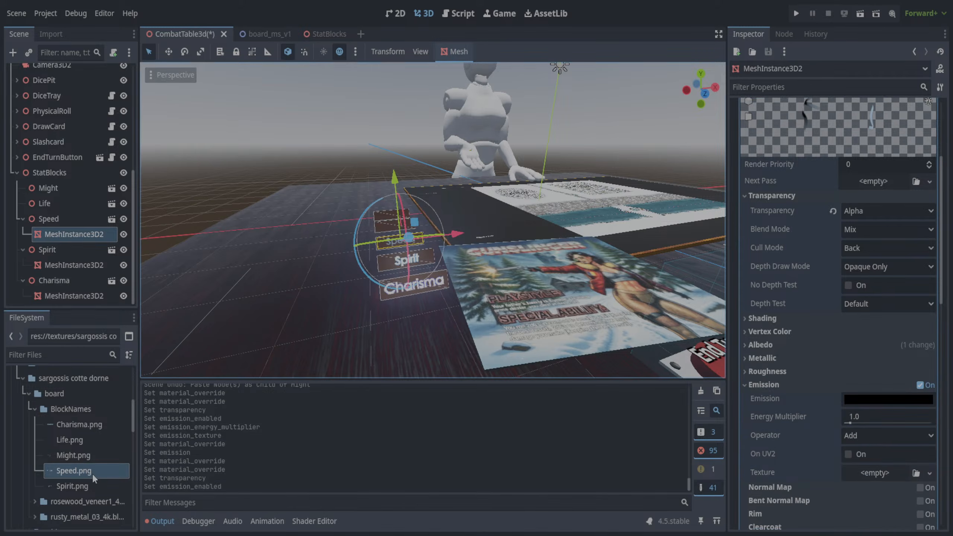
left_click_drag(93, 475, 876, 486)
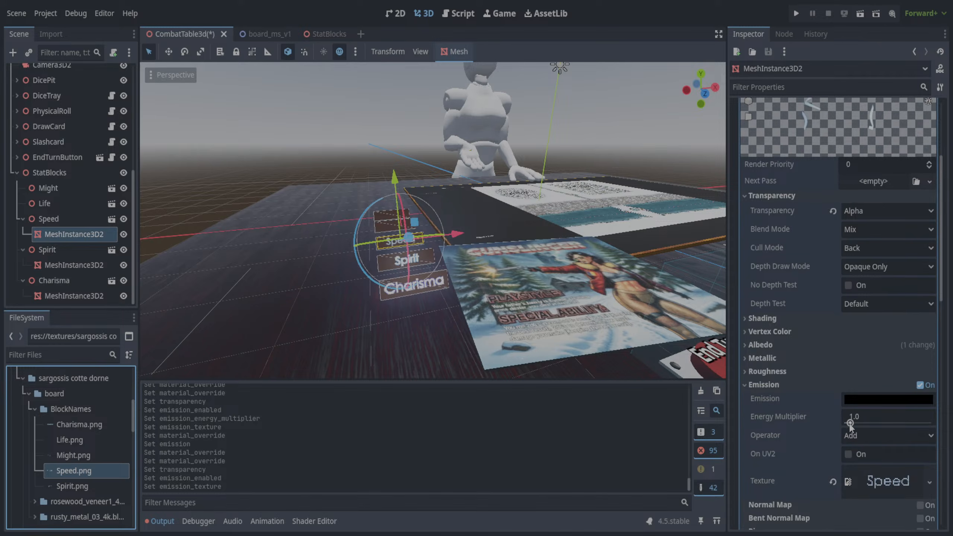
left_click_drag(850, 423, 921, 423)
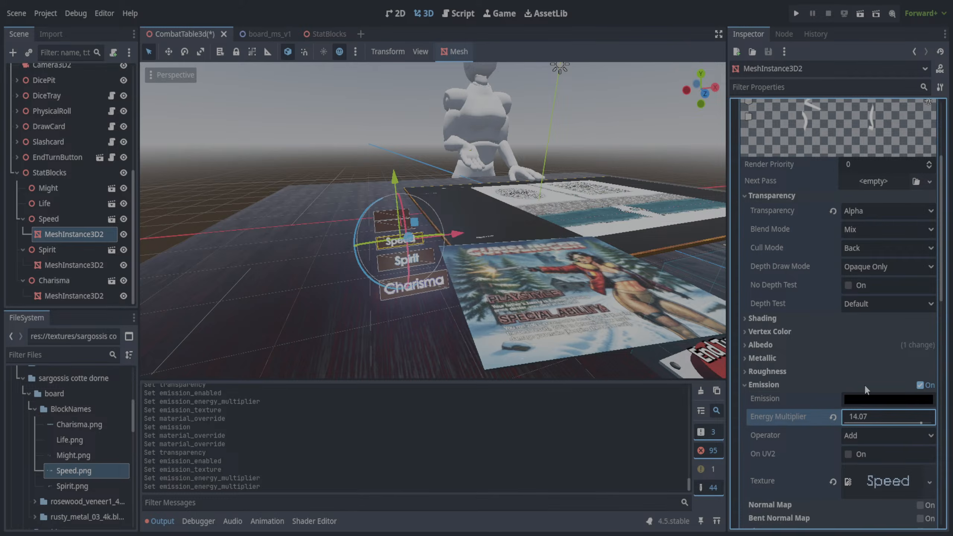
- Set the emission color of Speed's override material to the yellow of the script's Speed color swatch and save the scene
left_click(459, 13)
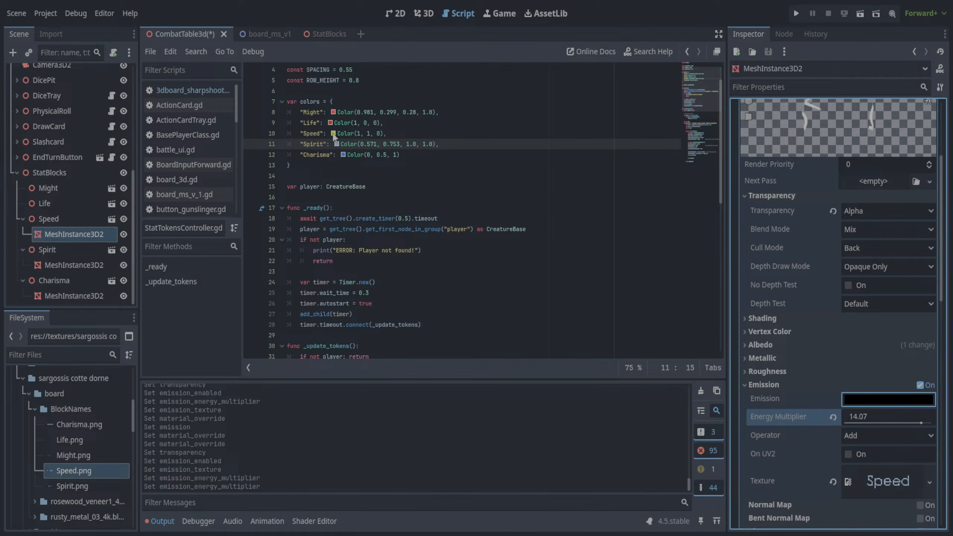
left_click_drag(333, 133, 888, 399)
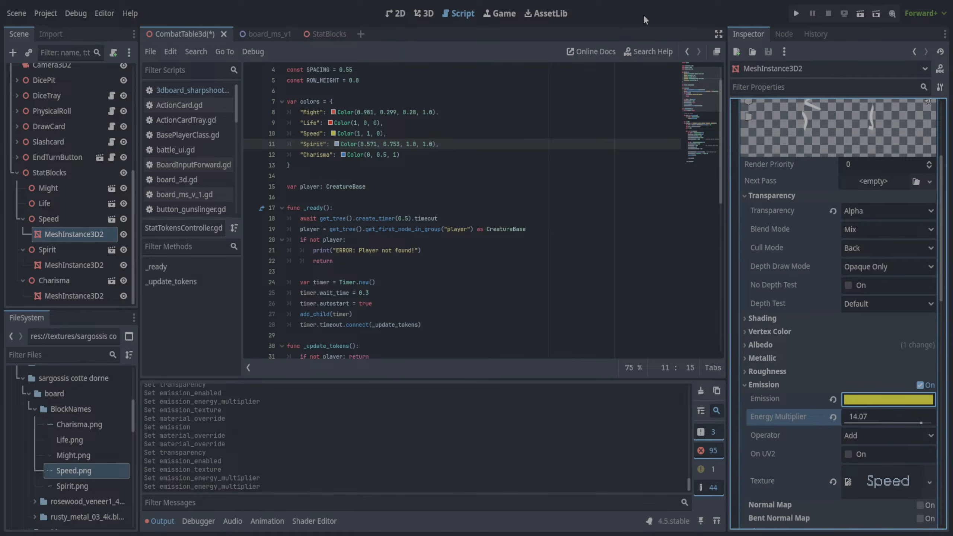
left_click(433, 11)
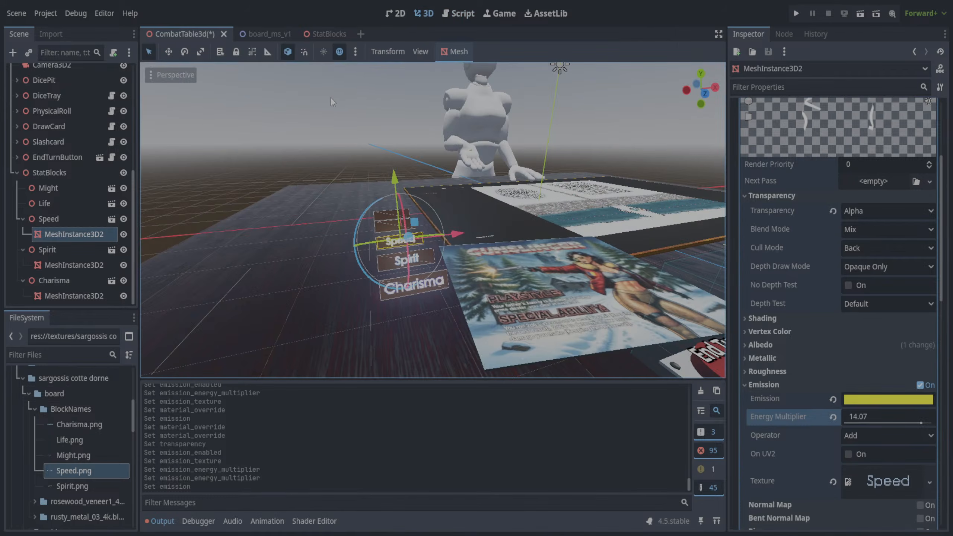
key("ctrl+s")
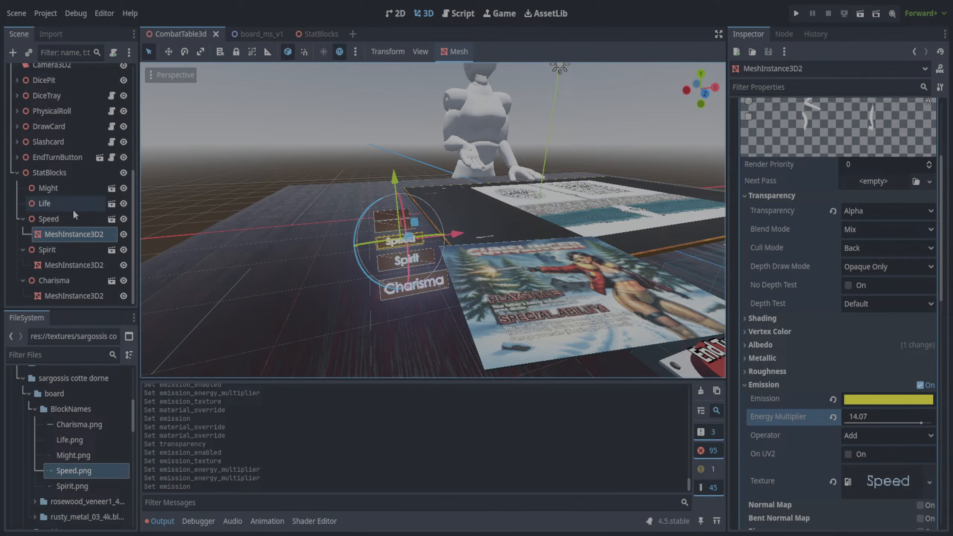
- Paste a copy of Speed's MeshInstance3D2 as a child of Life and clear the copy's surface material override
left_click(72, 220)
left_click(74, 235)
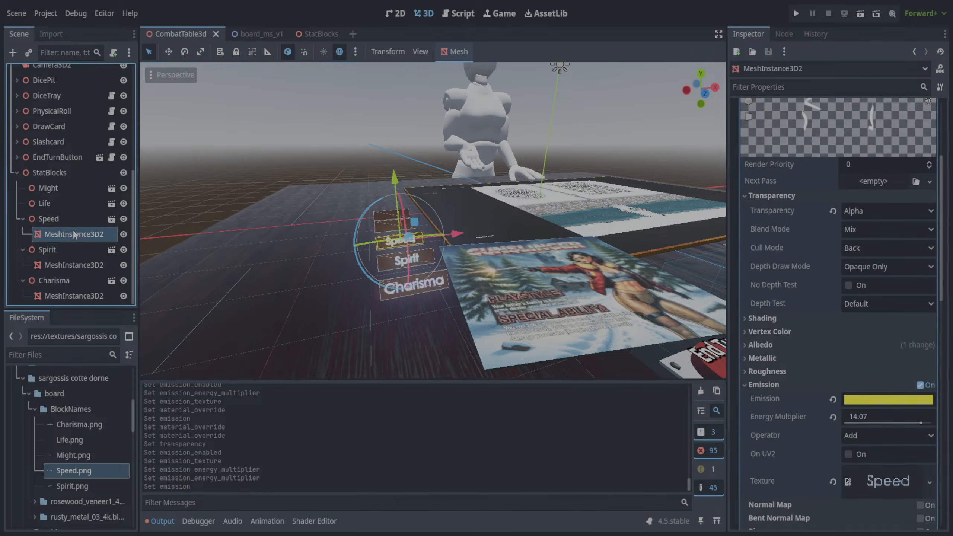
left_click(56, 207)
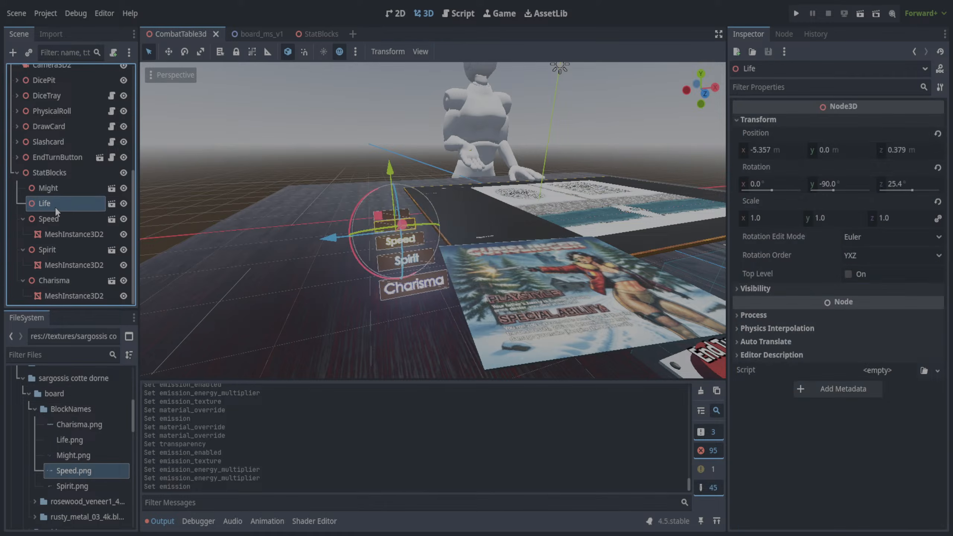
key("ctrl+v")
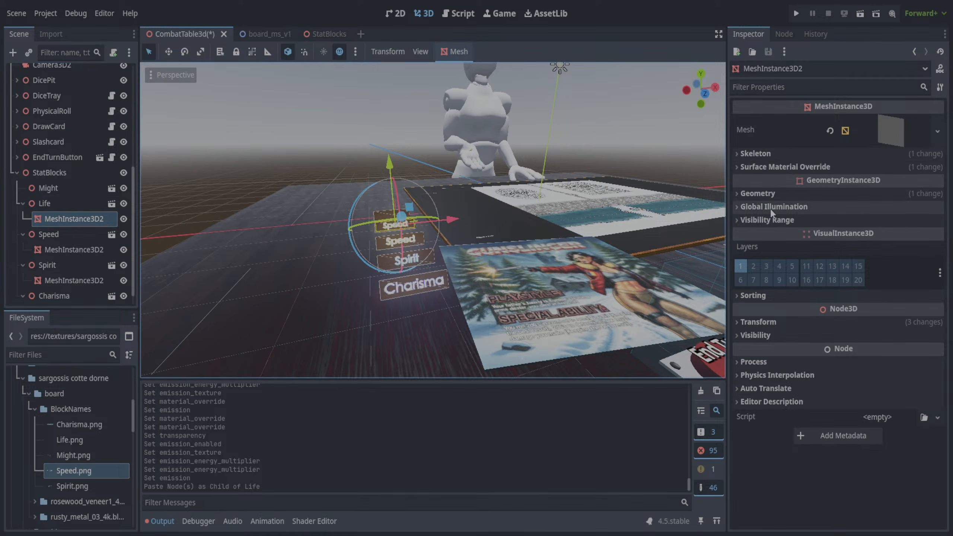
left_click(735, 167)
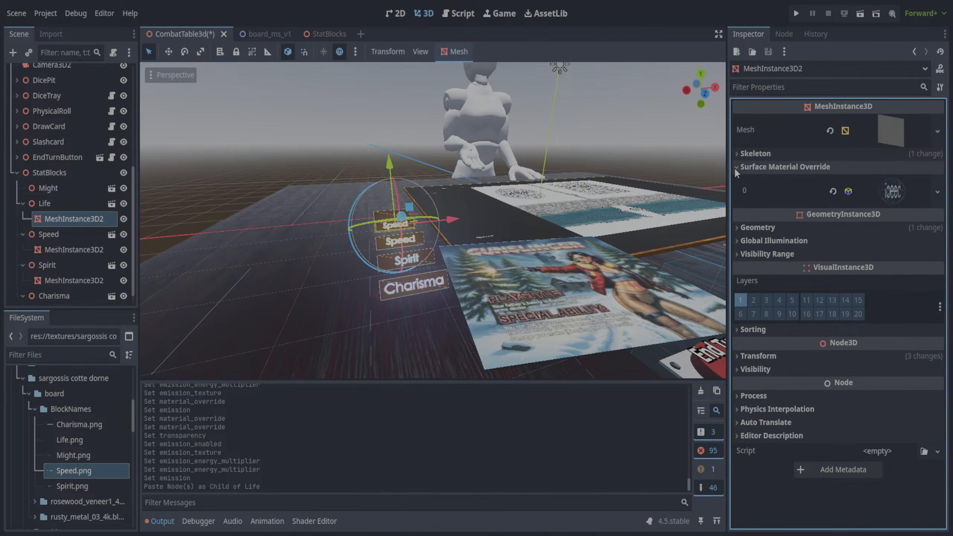
left_click(832, 192)
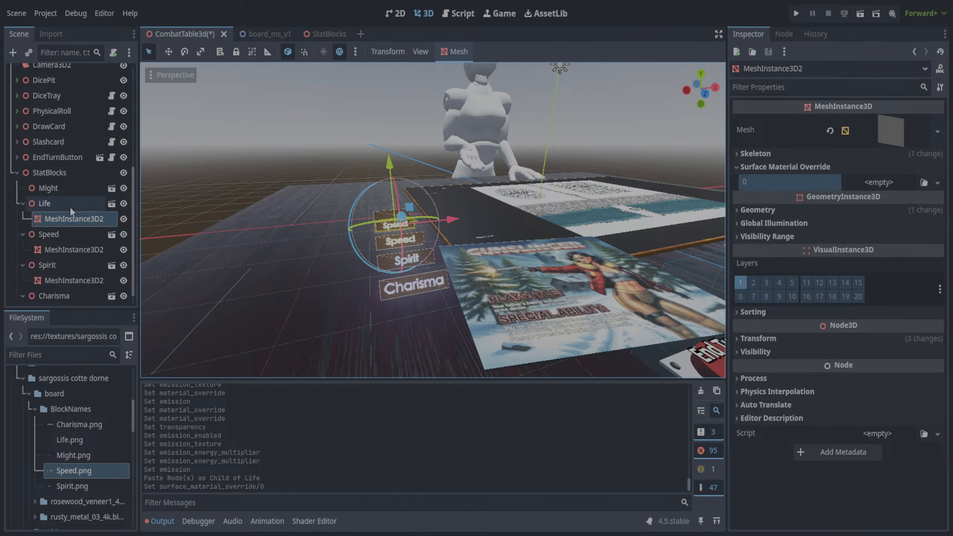
left_click(123, 219)
left_click(124, 219)
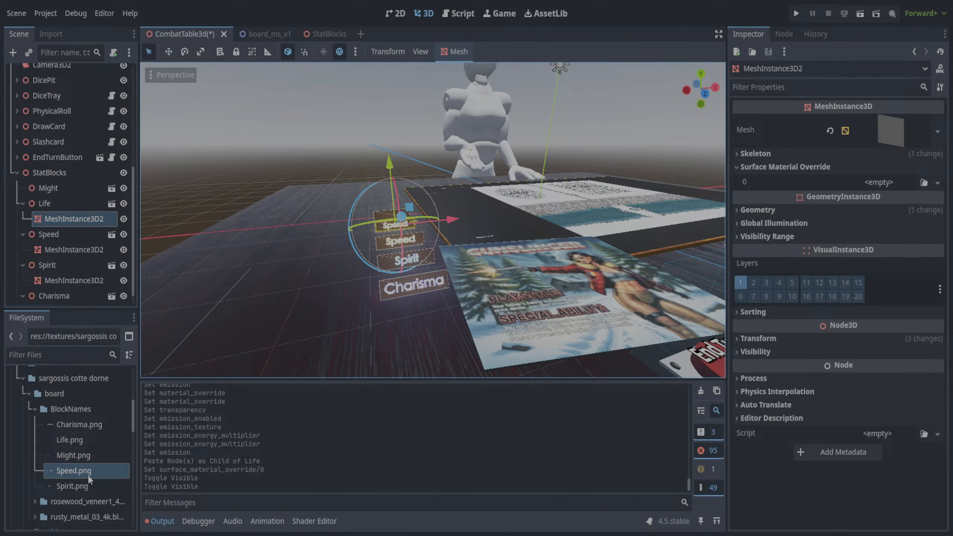
- Try Life.png as the surface material override on Life's MeshInstance3D2 and open the new material's albedo settings
left_click(66, 443)
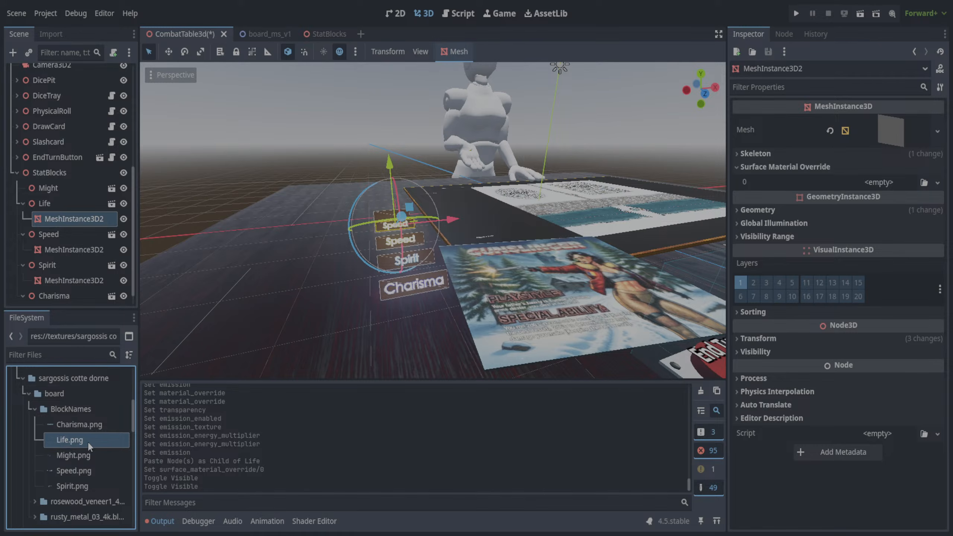
left_click_drag(88, 441, 873, 178)
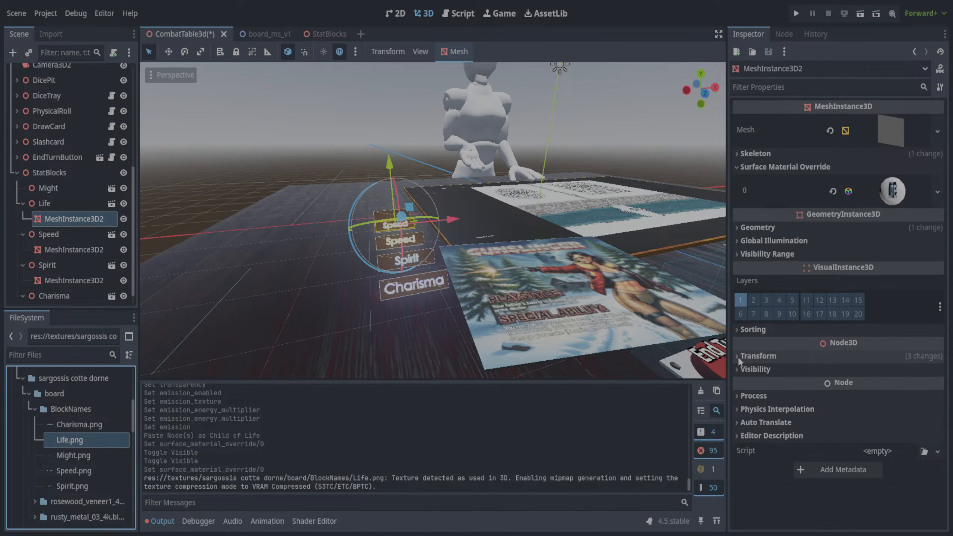
left_click(890, 192)
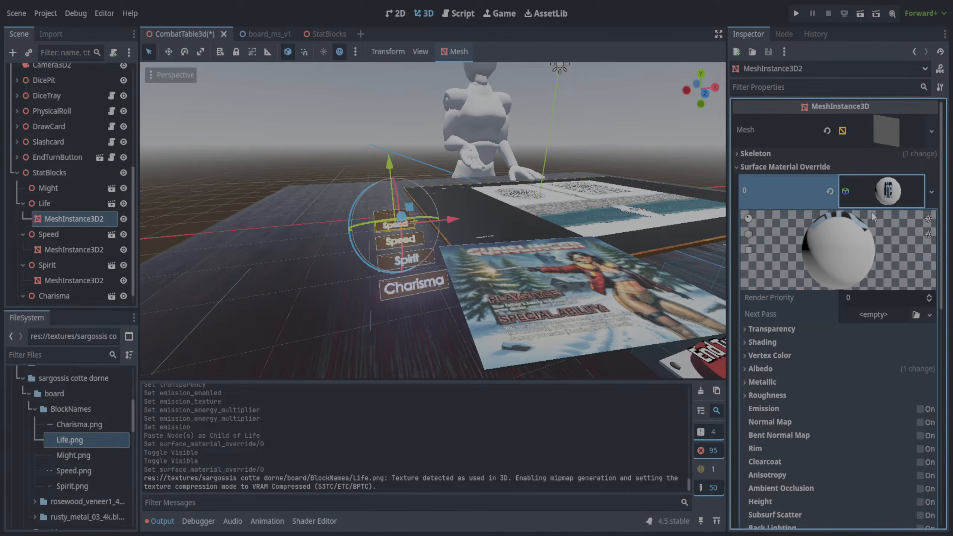
left_click(747, 368)
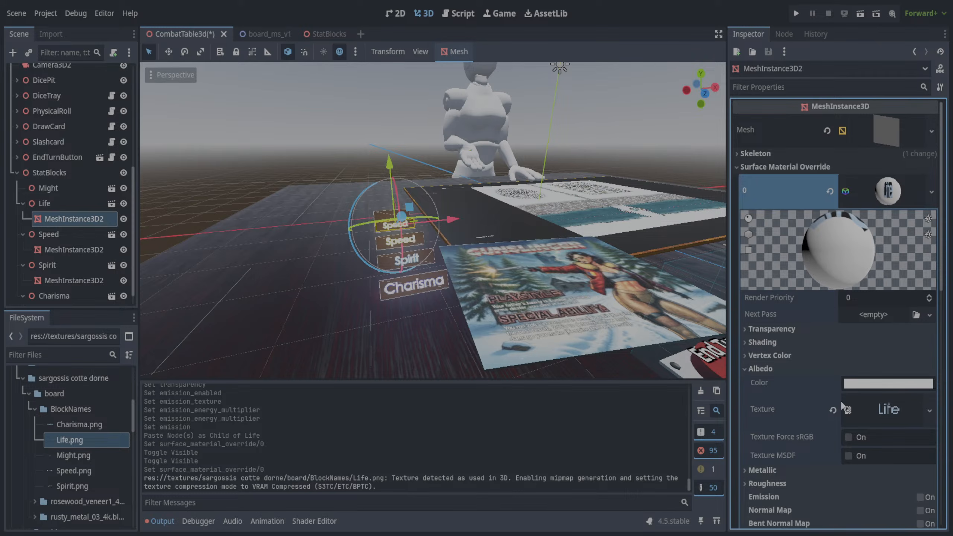
- Enable emission on Life's surface override material with Life.png as the emission texture
scroll(796, 421, "down", 3)
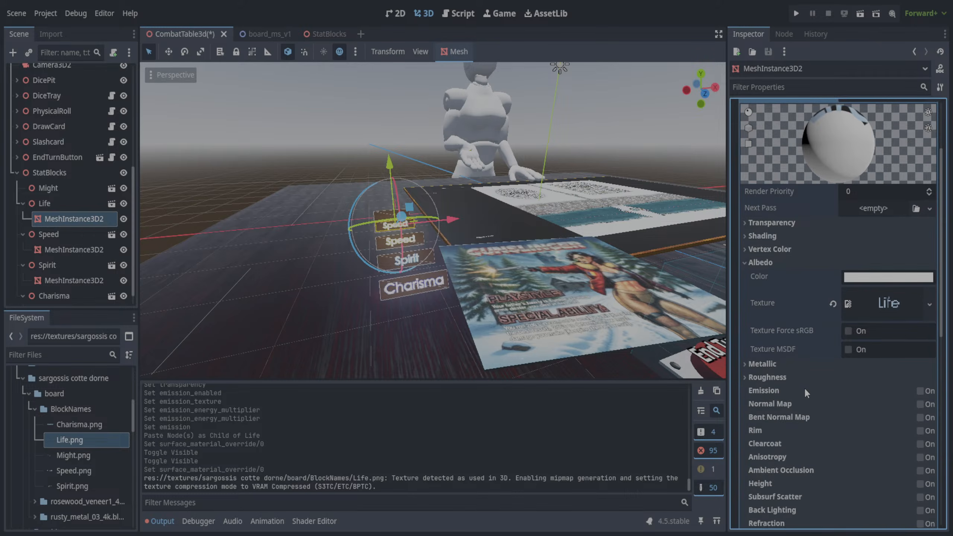
left_click(919, 391)
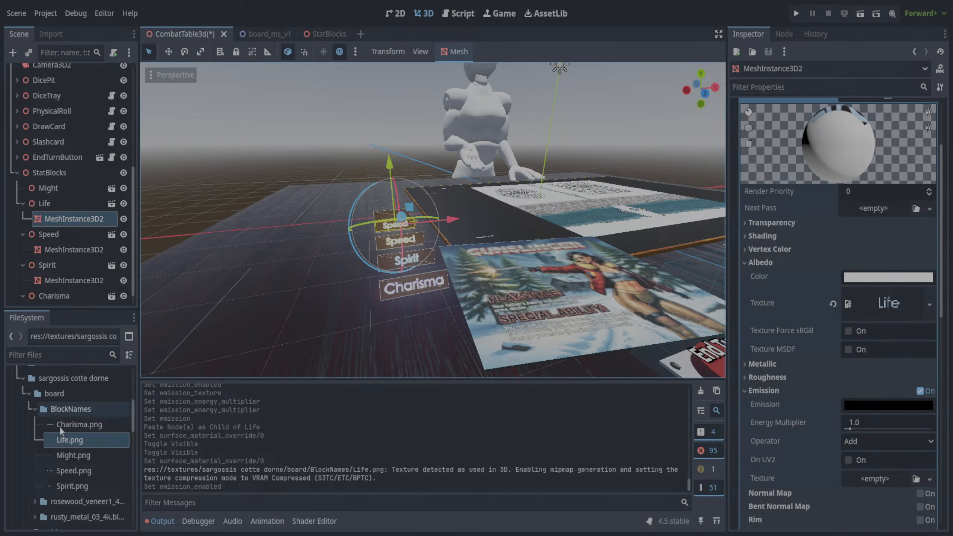
left_click_drag(76, 449, 882, 483)
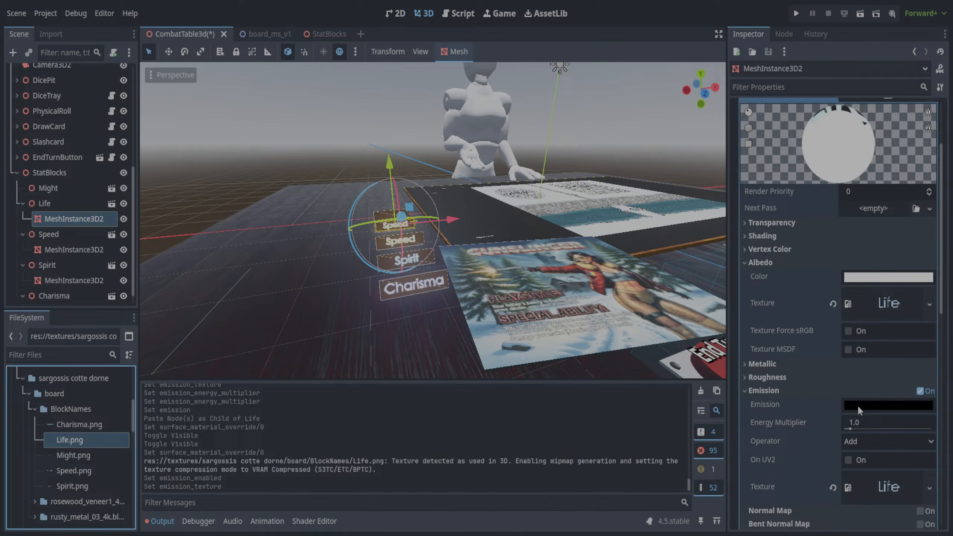
- Clear the Life.png surface material override from Life's MeshInstance3D2 and check its geometry Material Override
scroll(820, 261, "up", 3)
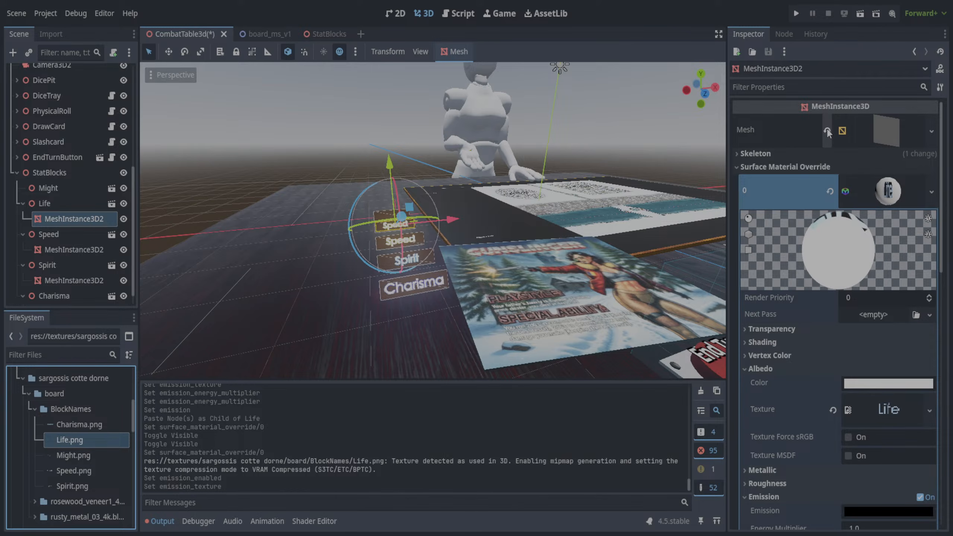
left_click(829, 192)
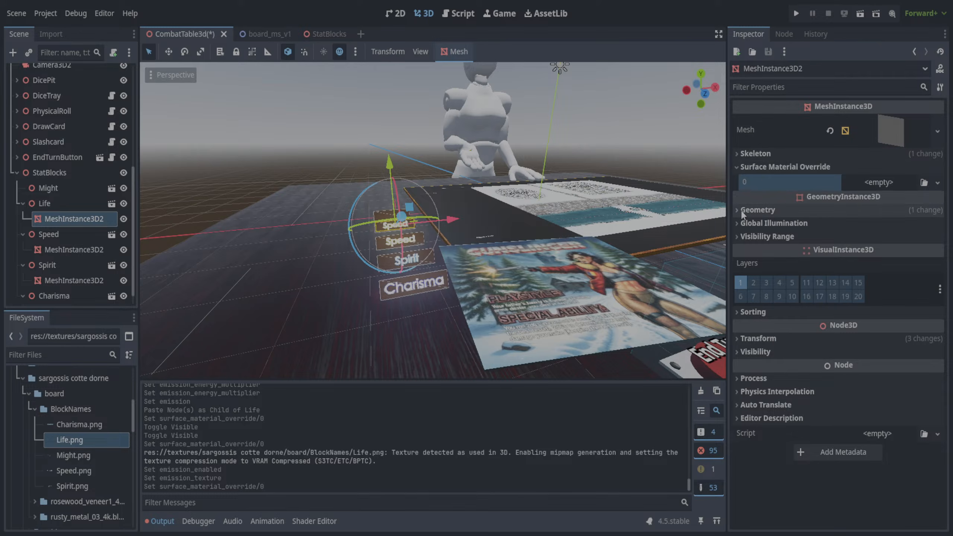
left_click(754, 210)
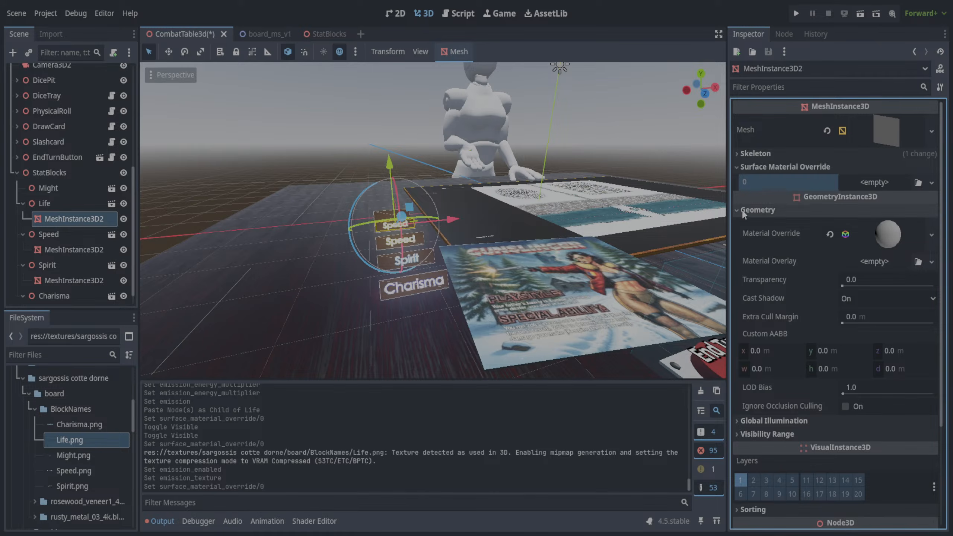
left_click(737, 210)
- Toggle the visibility of Life's MeshInstance3D2 to identify it, and delete it from the scene
mouse_move(293, 142)
middle_mouse_down()
mouse_move(436, 149)
mouse_move(291, 149)
middle_mouse_up()
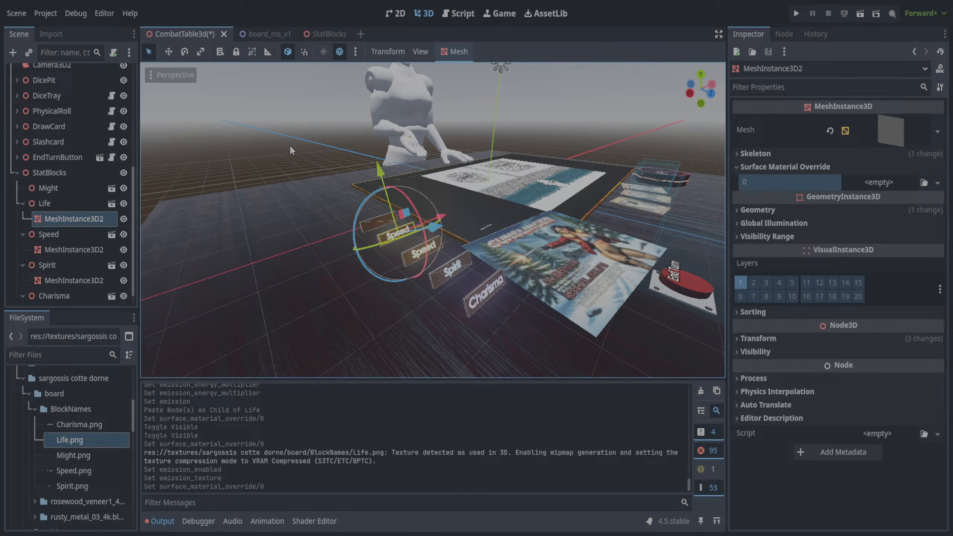
left_click(291, 150)
left_click(68, 223)
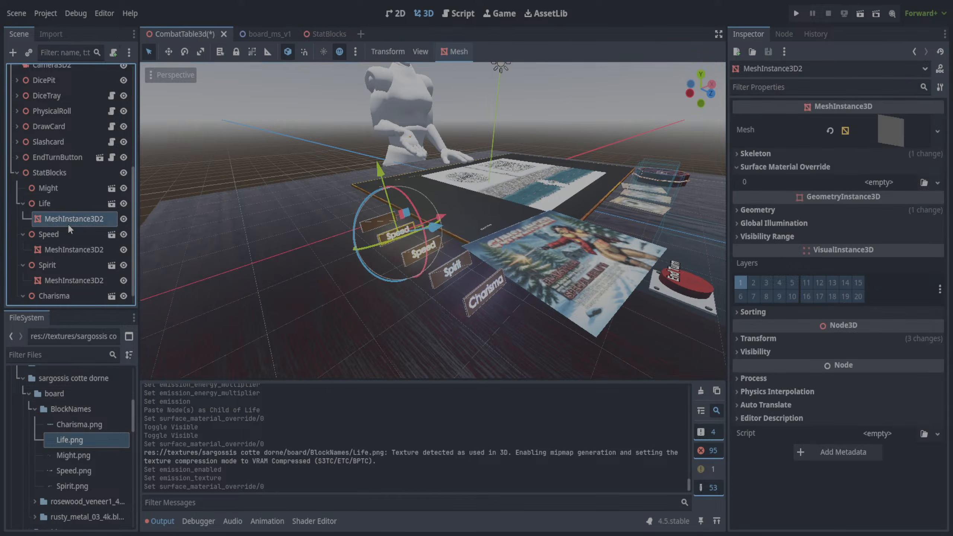
left_click(124, 220)
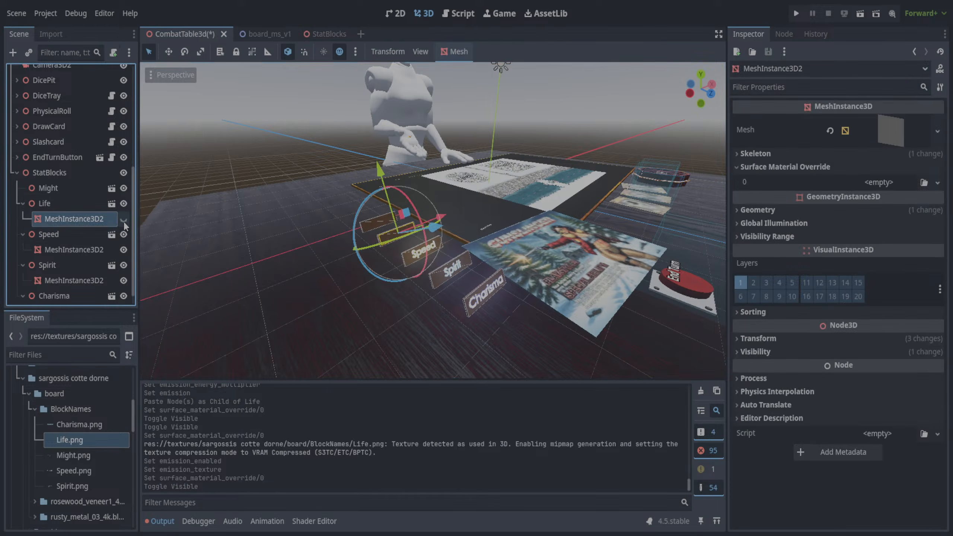
left_click(125, 222)
left_click(62, 206)
left_click(69, 218)
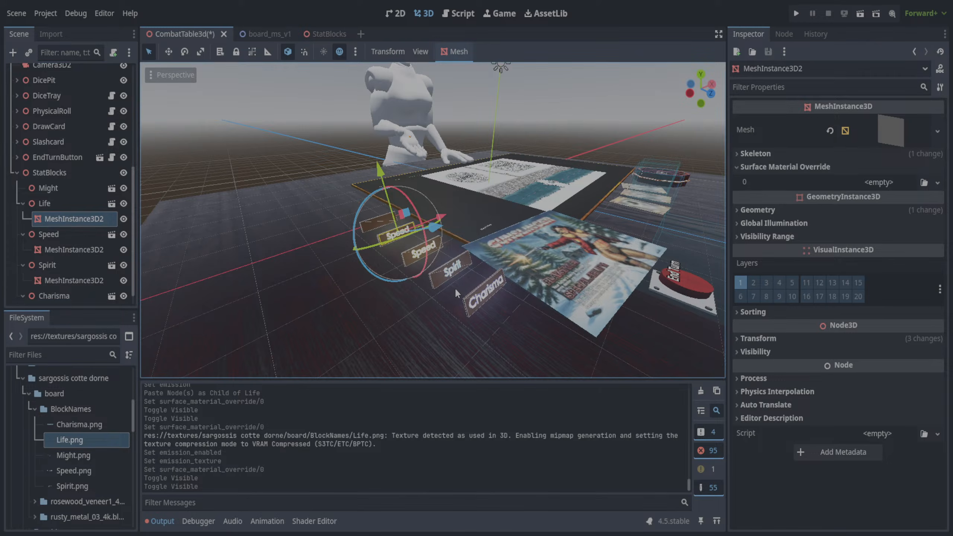
key("Delete")
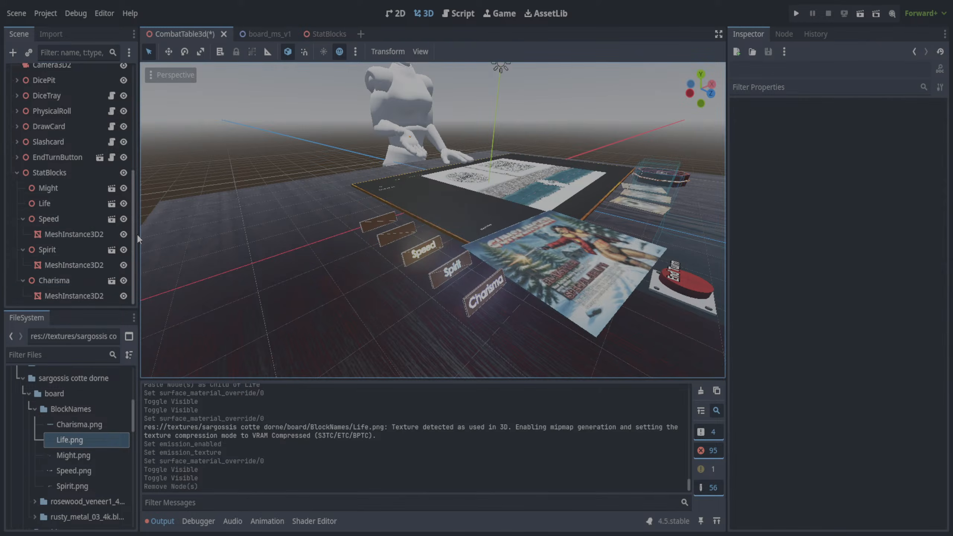
- Paste a copy of Charisma's MeshInstance3D2 as a child of Life
left_click(58, 297)
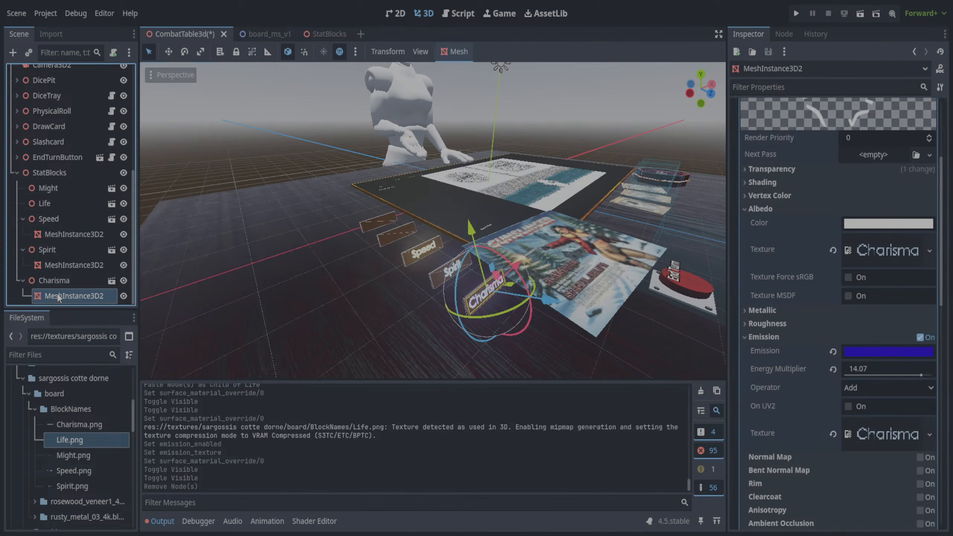
left_click(71, 204)
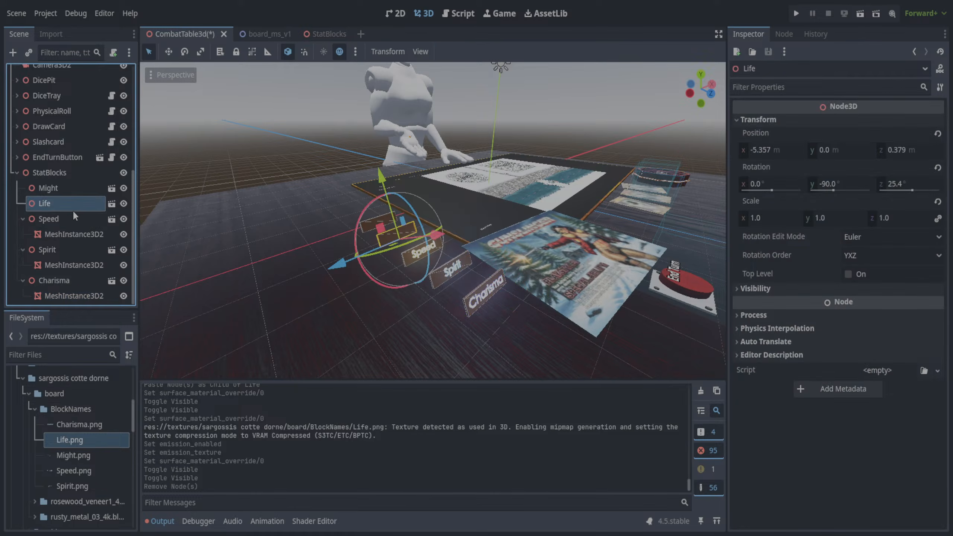
key("ctrl+v")
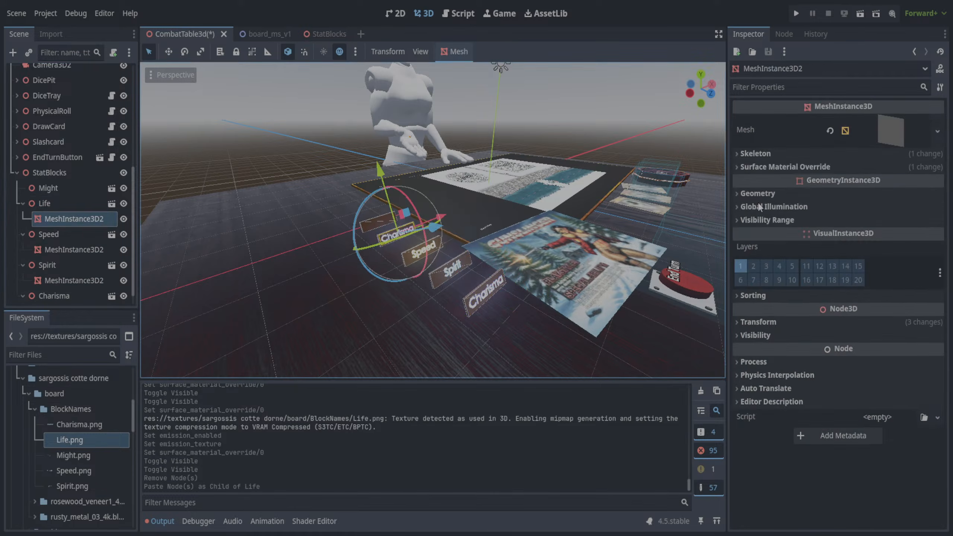
- Create a Material Override from Life.png on Life's MeshInstance3D2 and set its transparency to Alpha
left_click(737, 192)
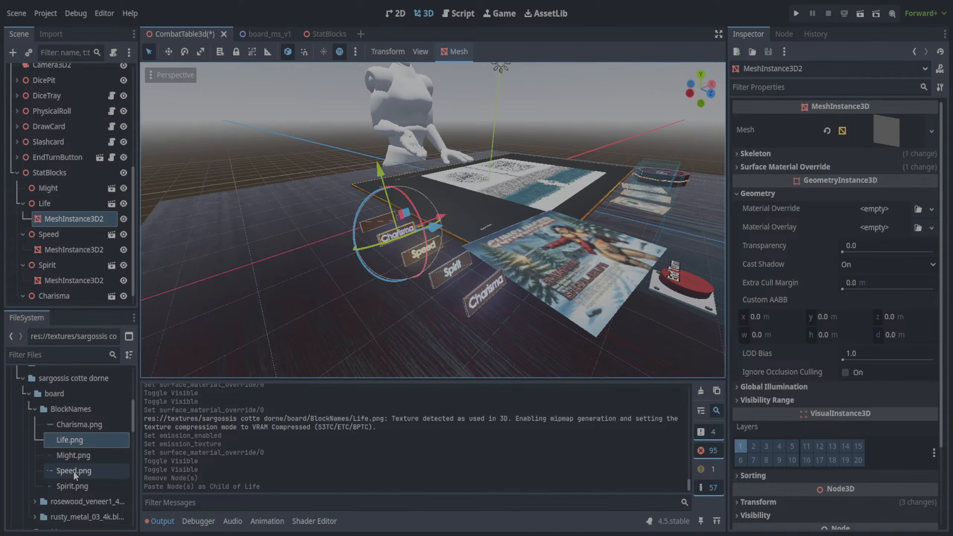
left_click_drag(68, 443, 883, 217)
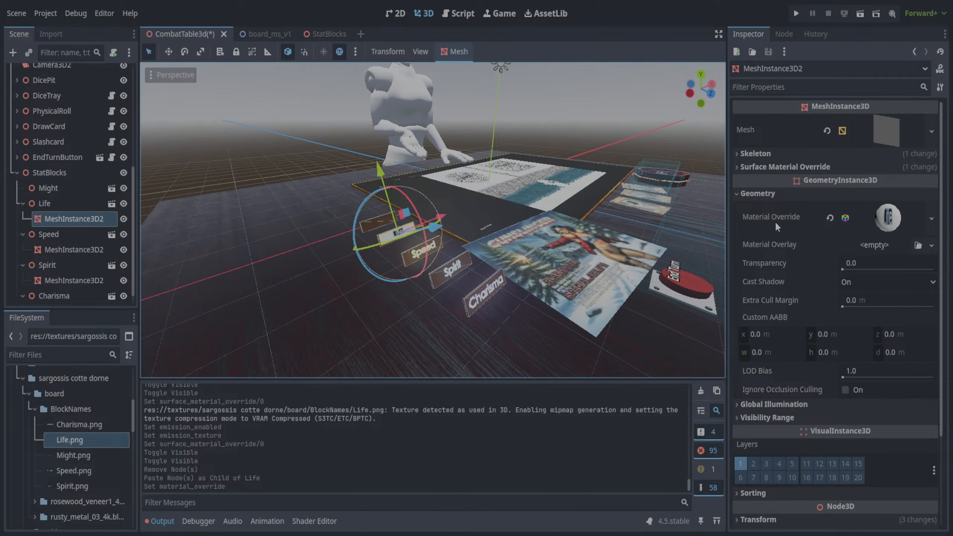
left_click(880, 221)
left_click(778, 357)
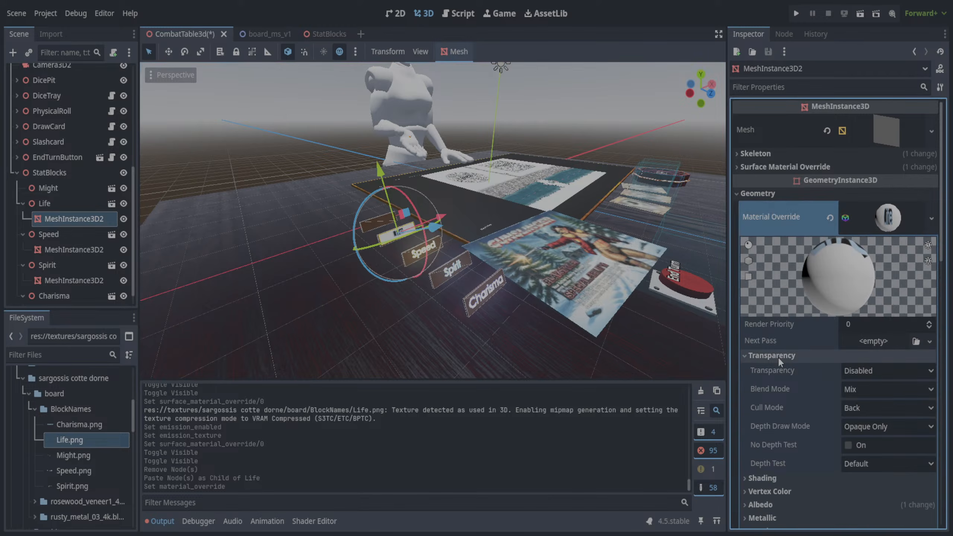
left_click(876, 407)
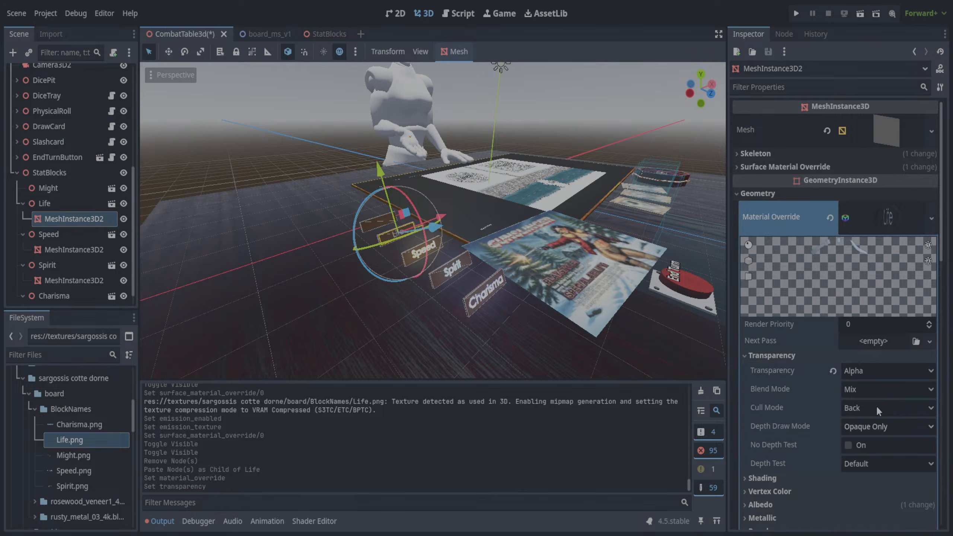
- Enable emission on Life's override material with Life.png as its texture and an energy multiplier of 14.07
scroll(810, 397, "down", 5)
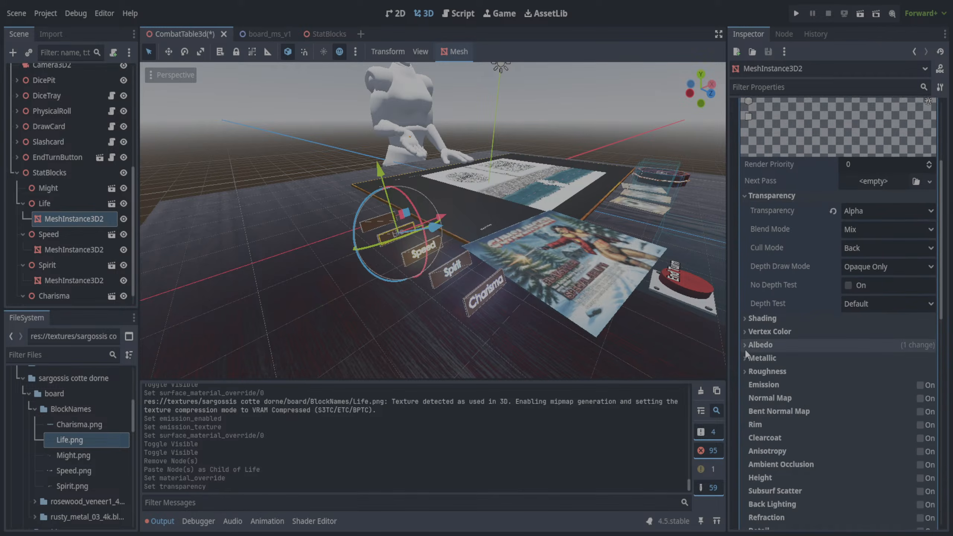
left_click(920, 385)
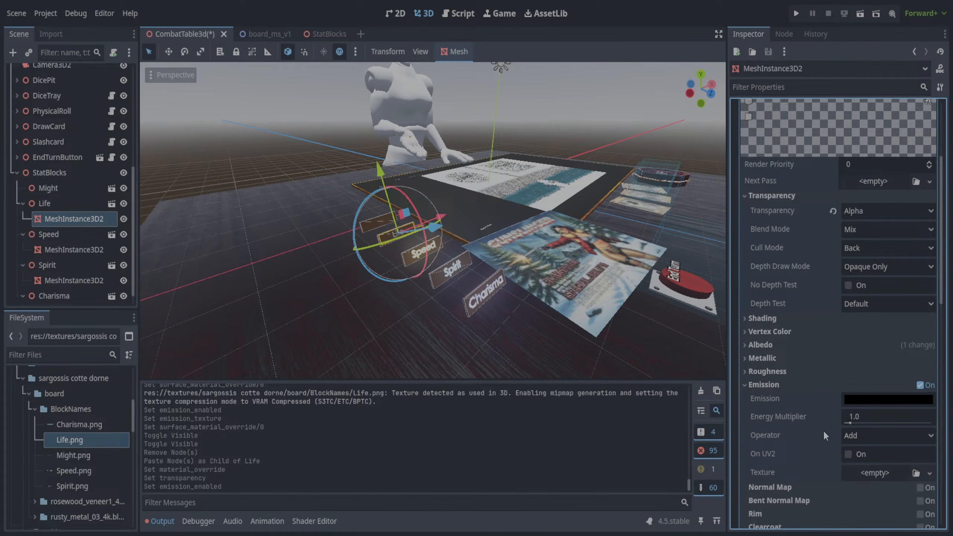
left_click_drag(69, 440, 861, 476)
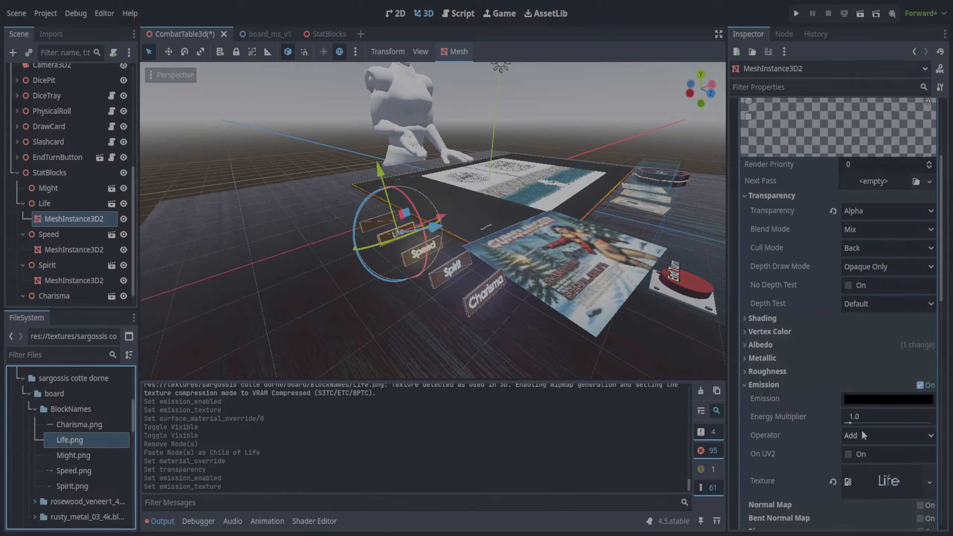
left_click_drag(851, 423, 923, 427)
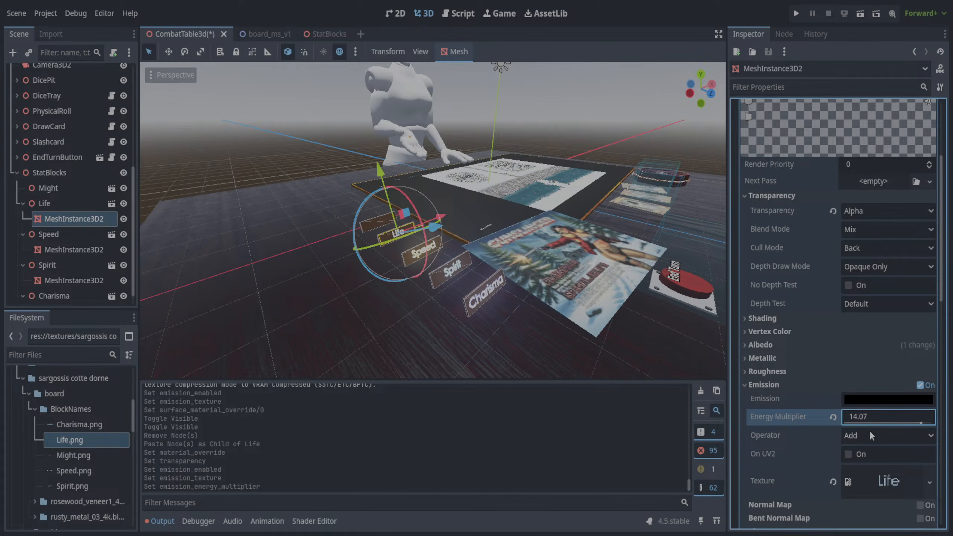
- Set the emission color of Life's override material to the red of the script's Life color swatch
left_click(465, 12)
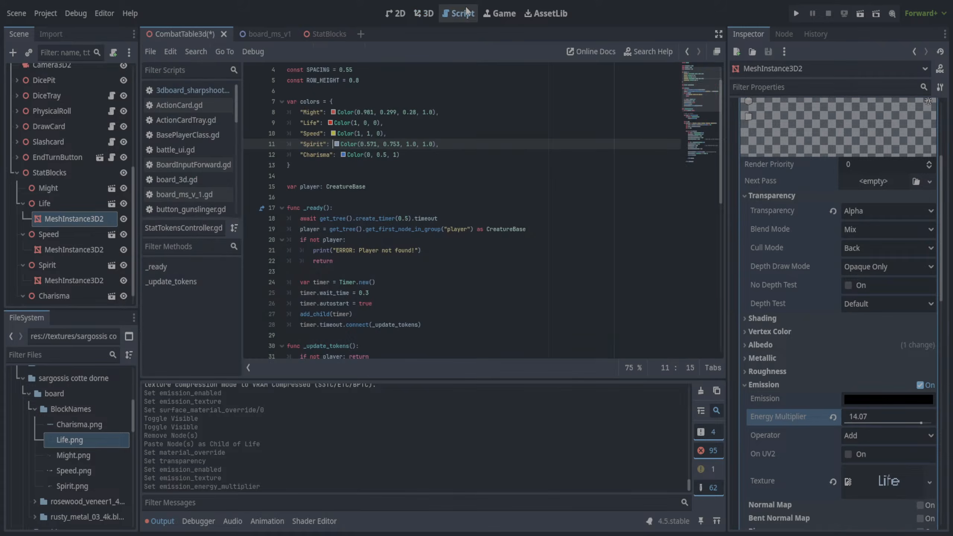
left_click(863, 401)
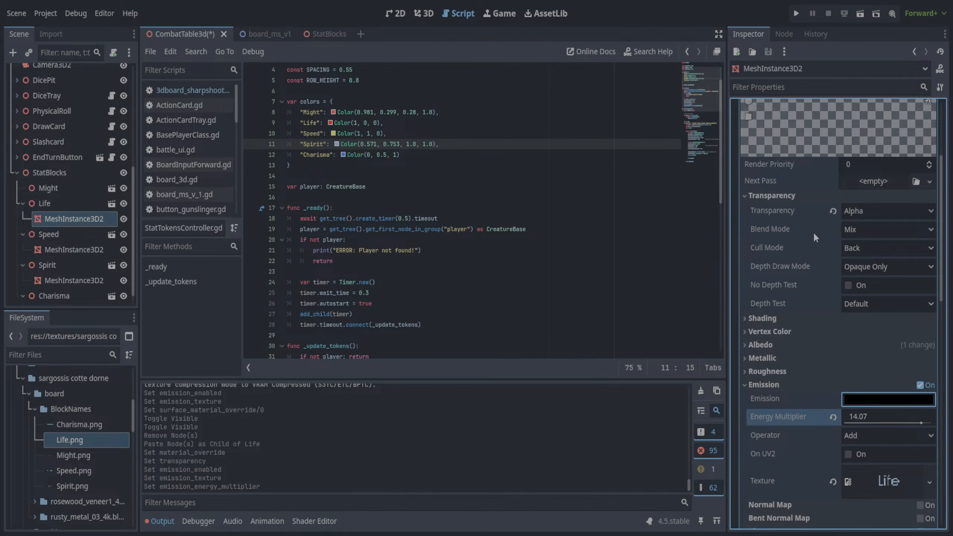
left_click(329, 124)
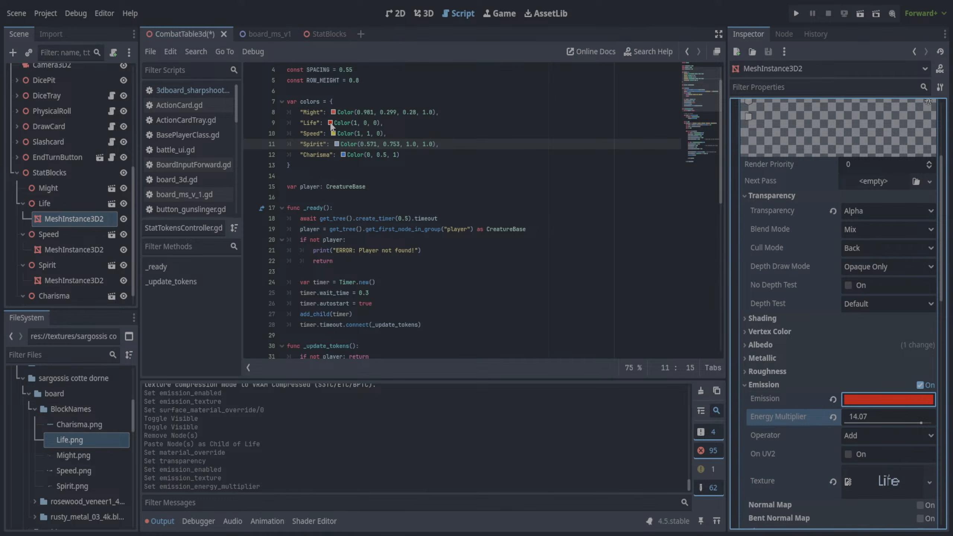
- Save the combat table scene and paste a copy of Charisma's MeshInstance3D2 as a child of Might
left_click(424, 14)
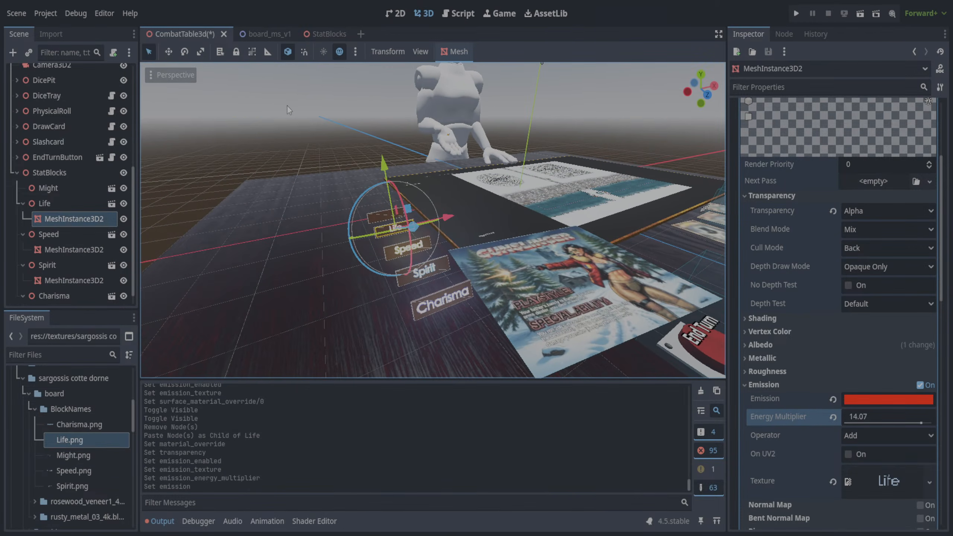
key("ctrl+s")
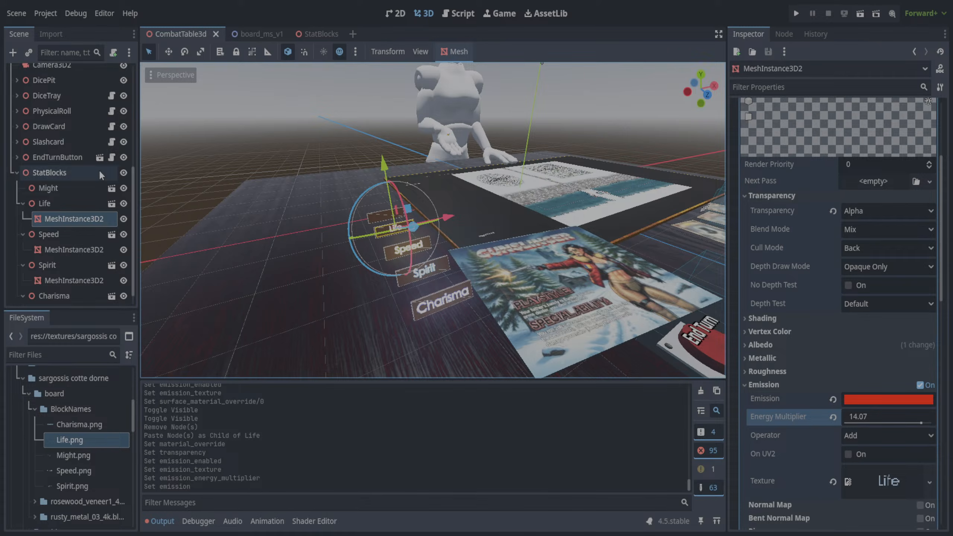
scroll(67, 263, "down", 1)
left_click(66, 296)
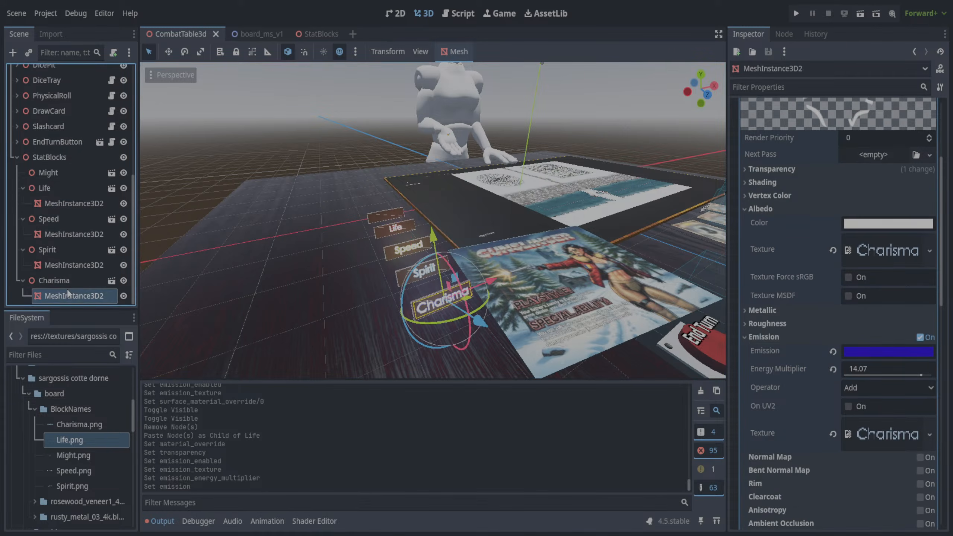
left_click(54, 176)
key("ctrl+v")
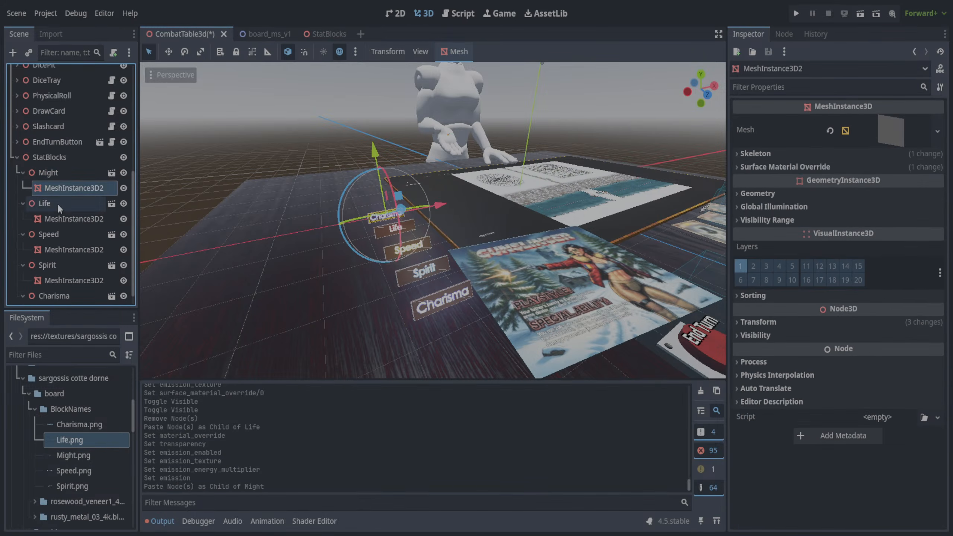
- Create a Material Override from Might.png on Might's MeshInstance3D2
left_click(59, 174)
left_click(64, 188)
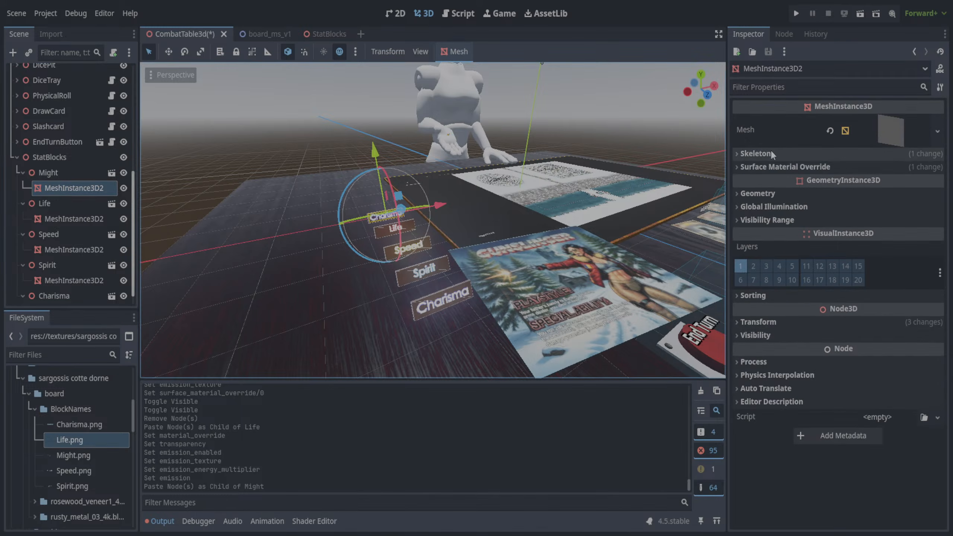
left_click(746, 322)
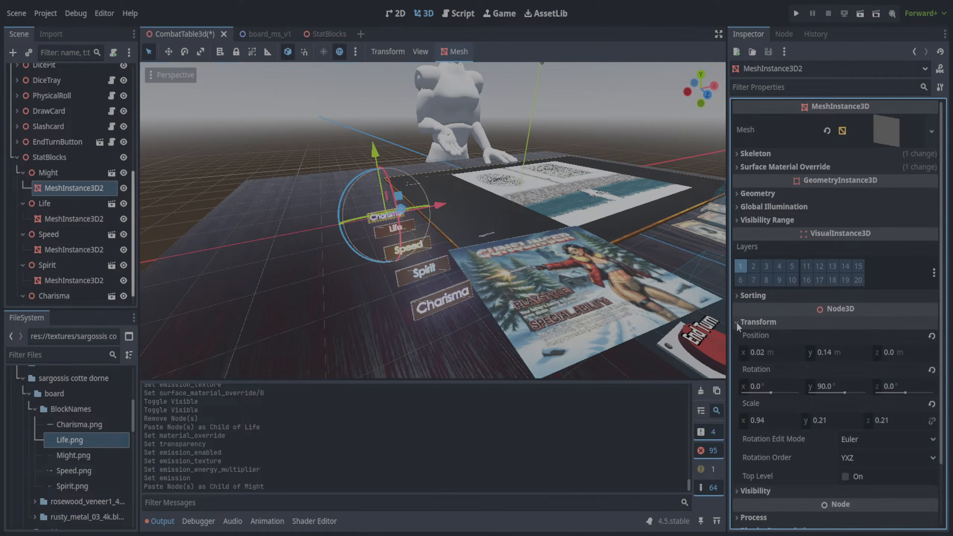
left_click(746, 321)
left_click(747, 193)
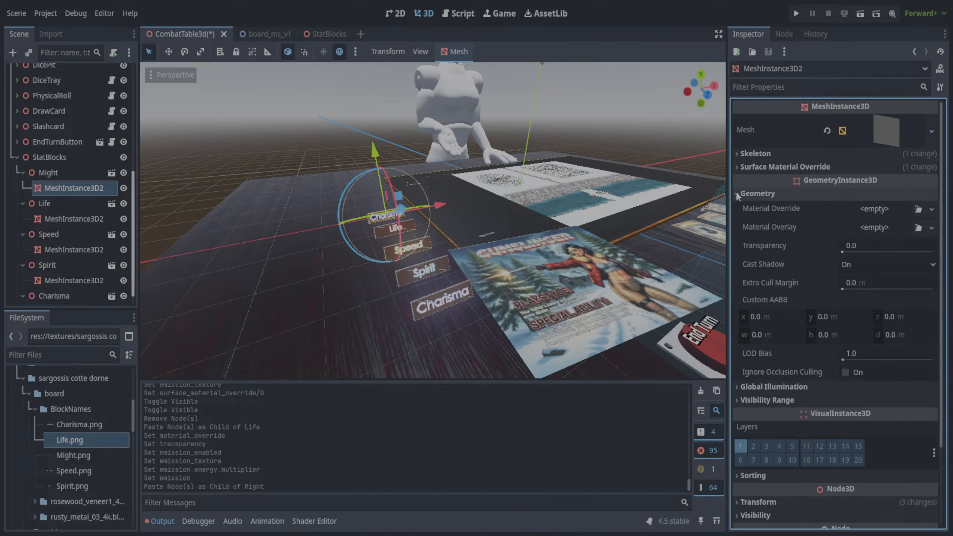
left_click(71, 456)
left_click_drag(71, 456, 882, 214)
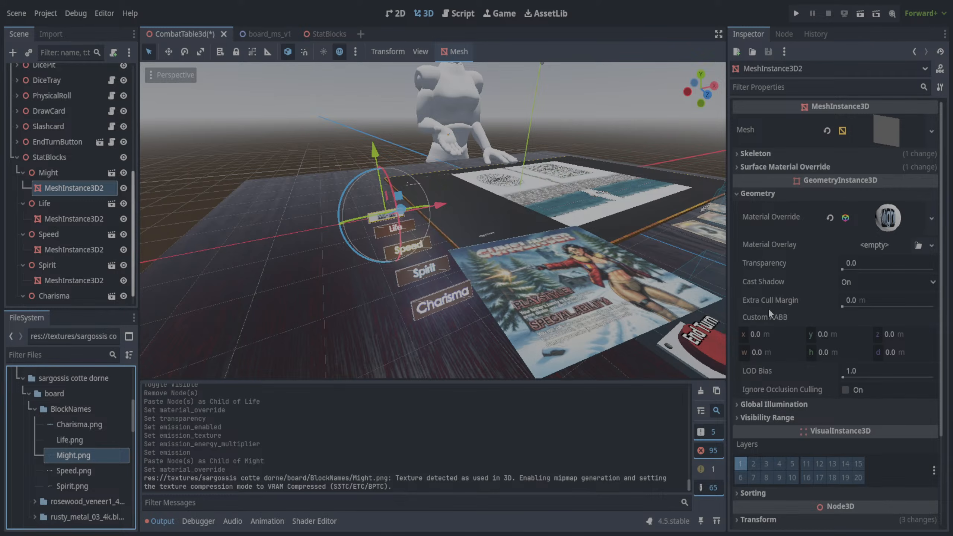
scroll(760, 405, "down", 3)
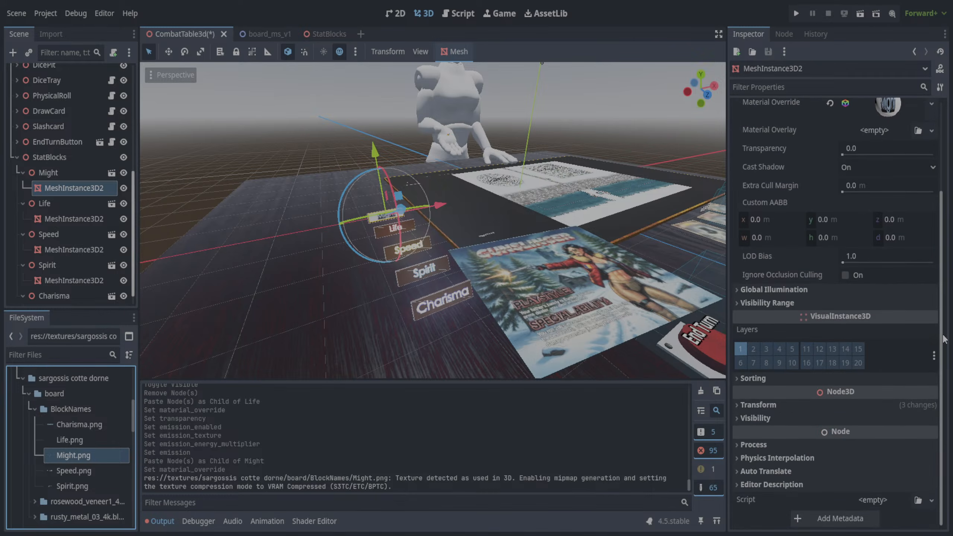
left_click(738, 406)
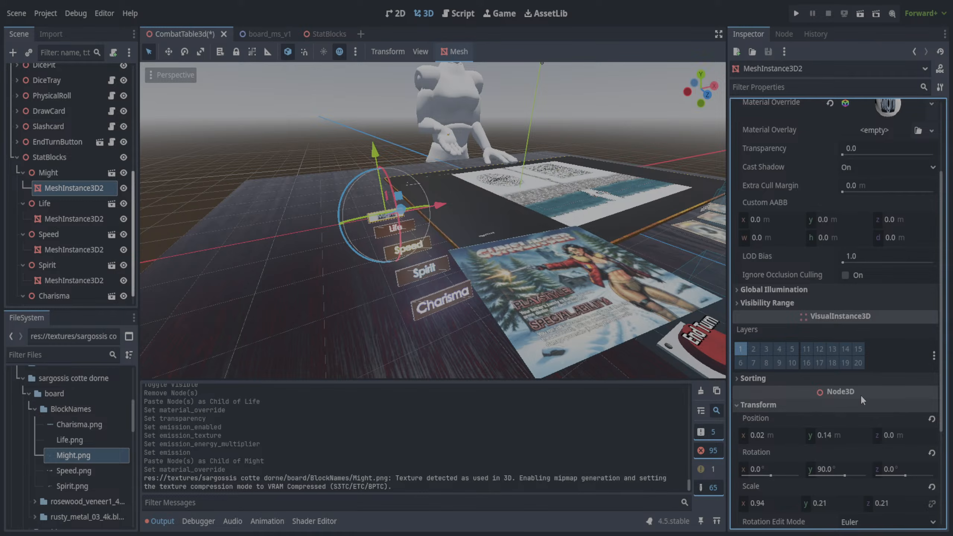
left_click_drag(944, 355, 945, 397)
left_click(737, 337)
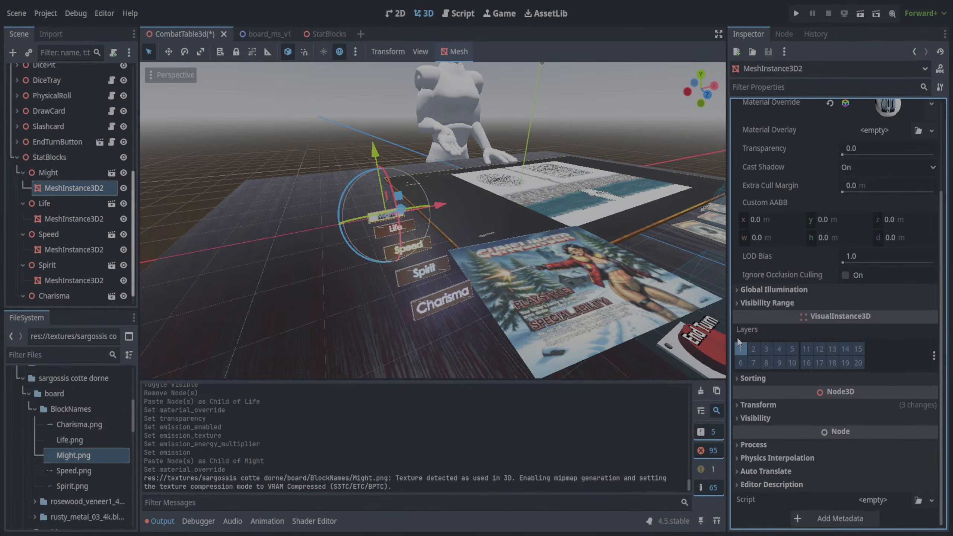
scroll(823, 389, "up", 2)
scroll(824, 389, "up", 2)
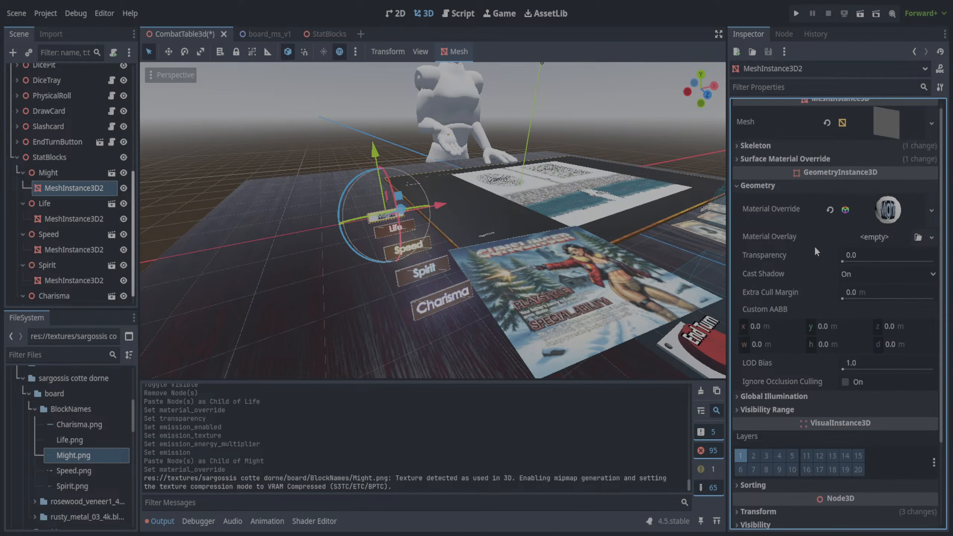
- Enable emission on Might's override material and set its transparency to Alpha
left_click(887, 212)
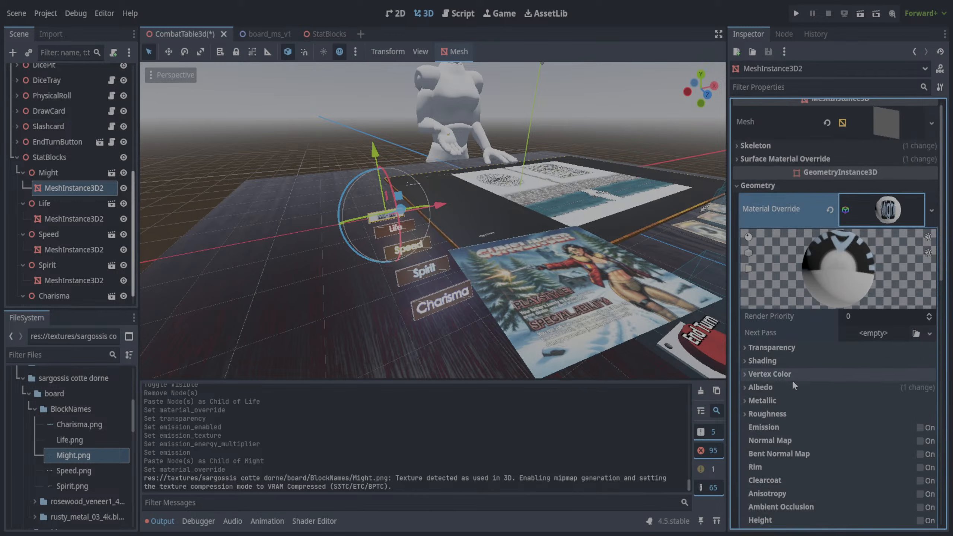
left_click(744, 388)
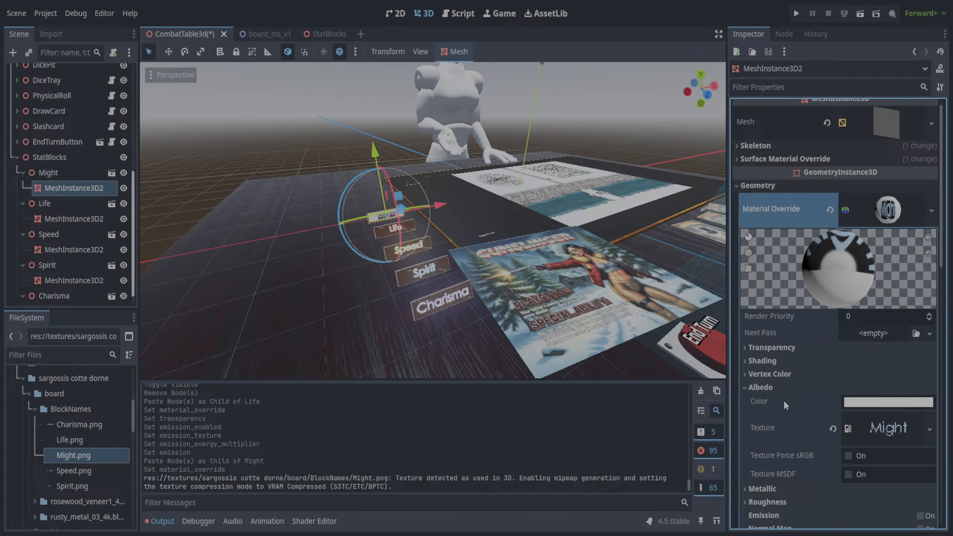
scroll(792, 405, "down", 4)
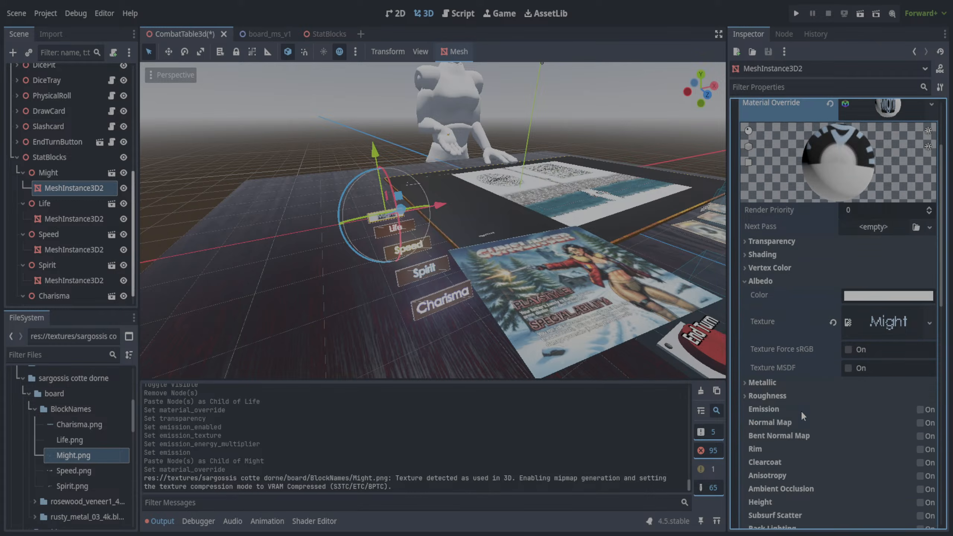
left_click(919, 409)
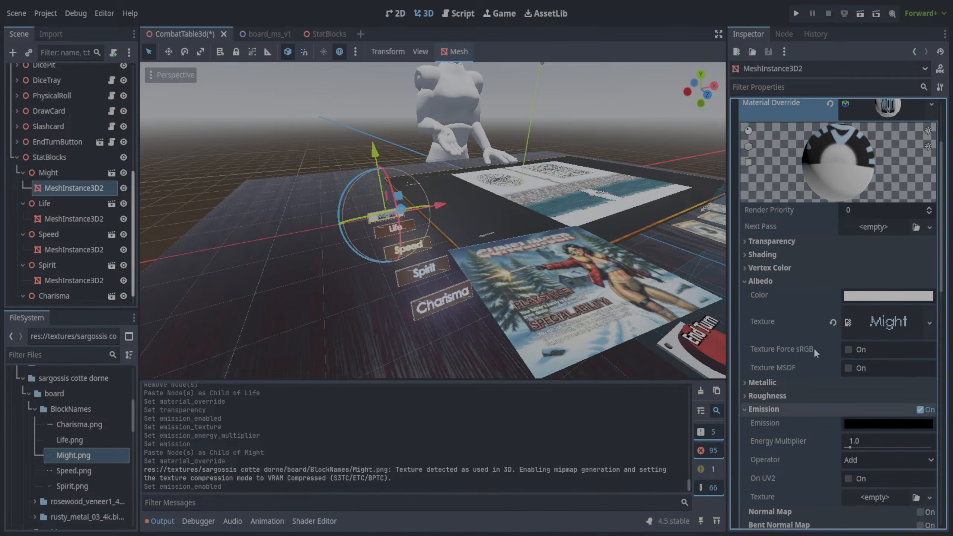
left_click(746, 241)
left_click(857, 259)
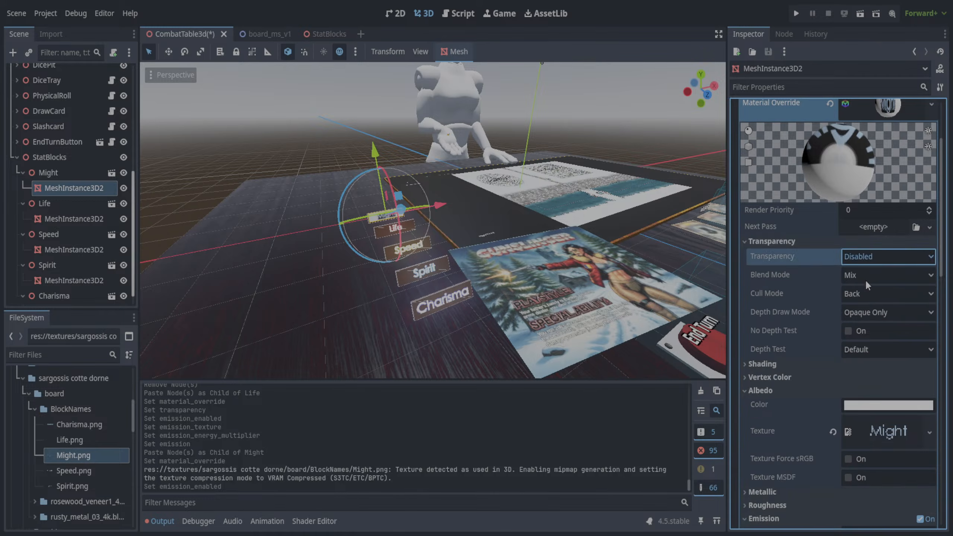
left_click(865, 279)
left_click(742, 241)
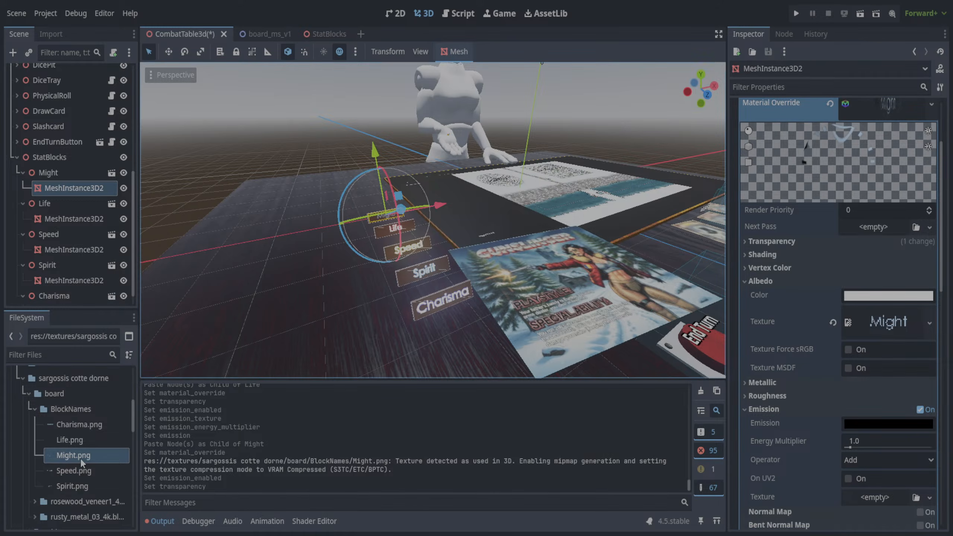
- Give Might's emission the Might.png texture, an energy multiplier of 14.07 and the color of the script's Might swatch
left_click_drag(81, 457, 852, 500)
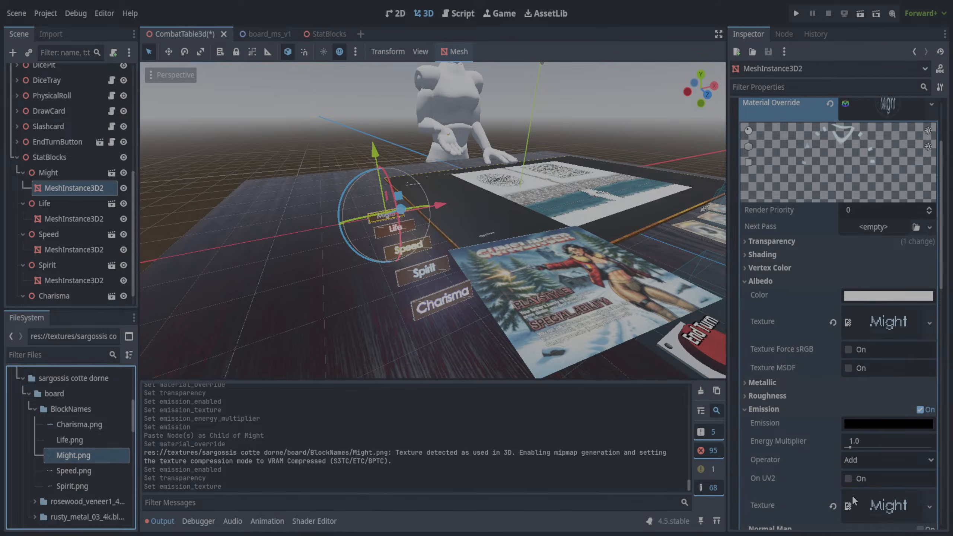
left_click_drag(850, 447, 918, 450)
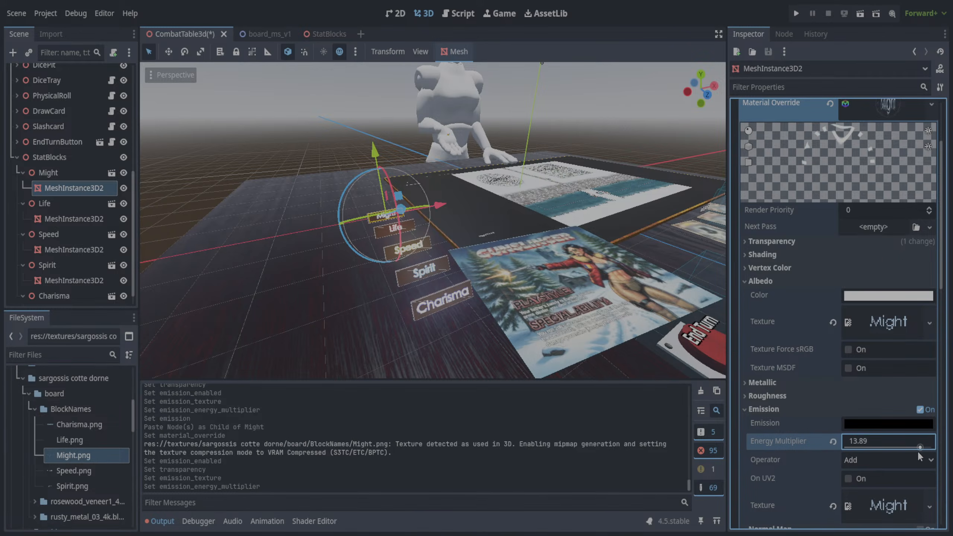
left_click(448, 12)
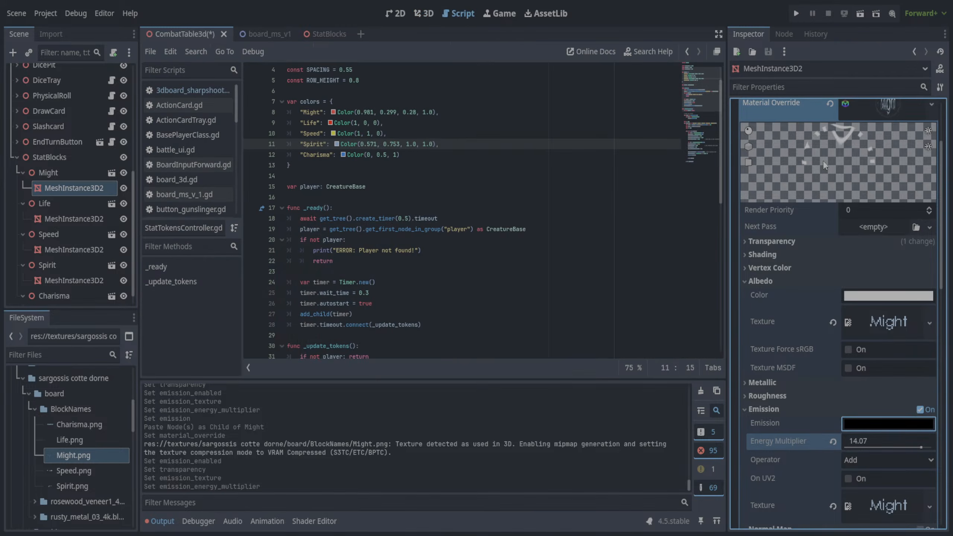
left_click(334, 114)
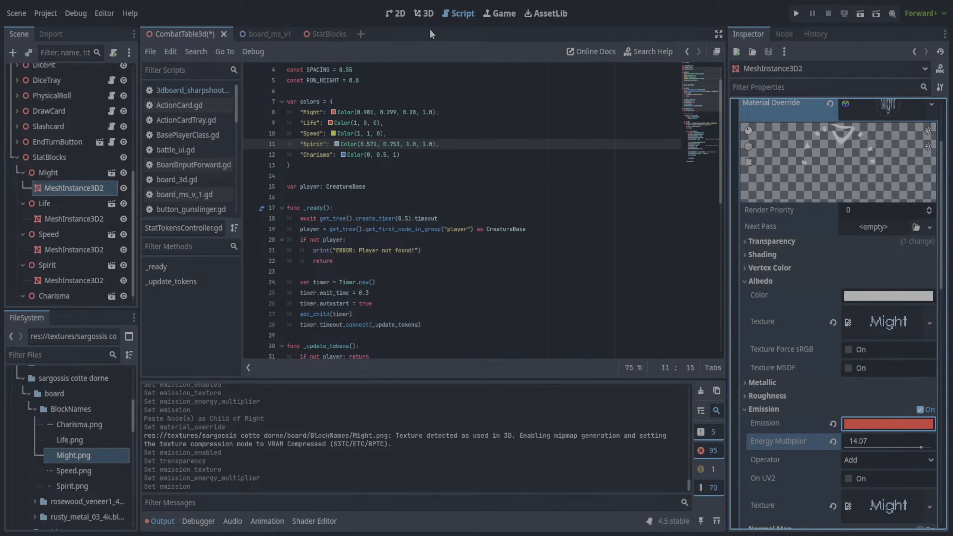
left_click(427, 15)
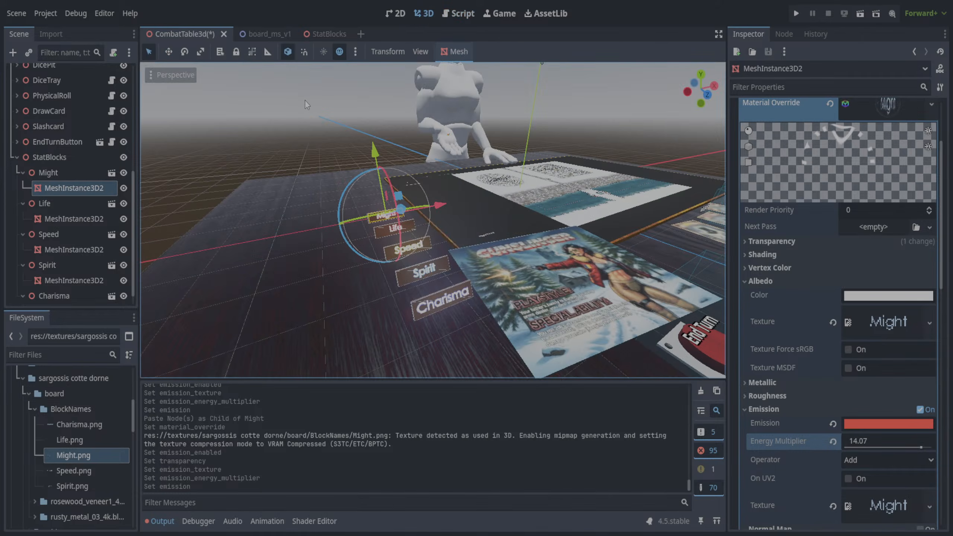
- Save the scene, hide DirectionalLight3D and run the project to test the glowing stat labels
key("ctrl+s")
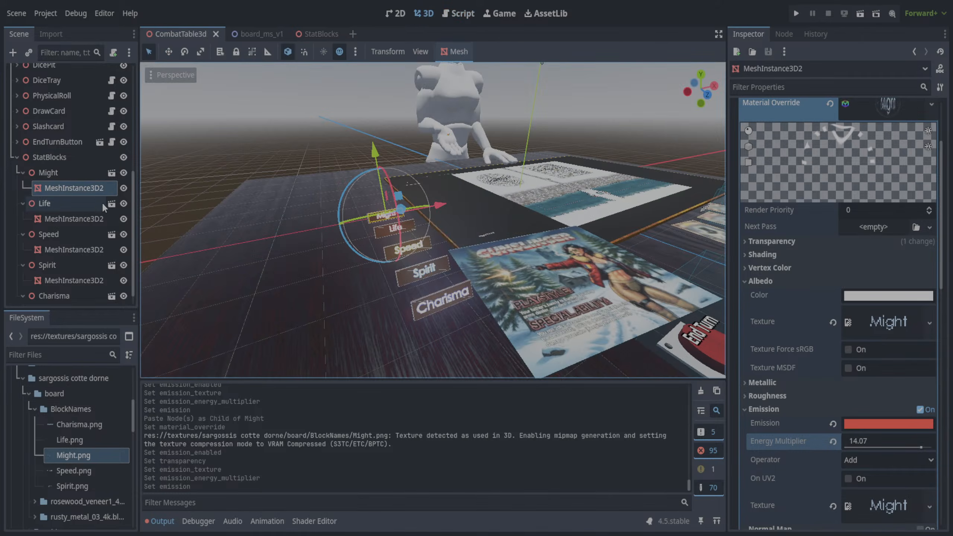
scroll(136, 133, "up", 5)
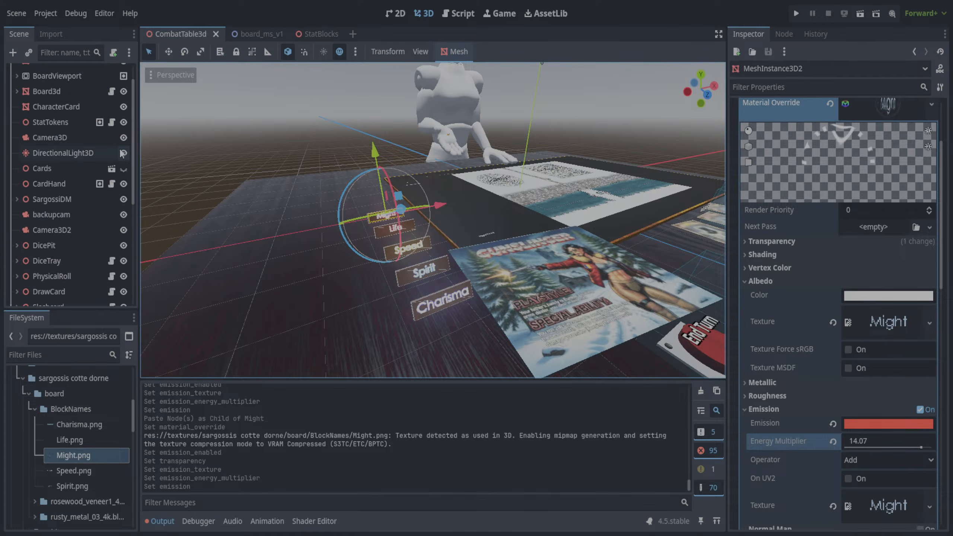
left_click(124, 153)
key("F5")
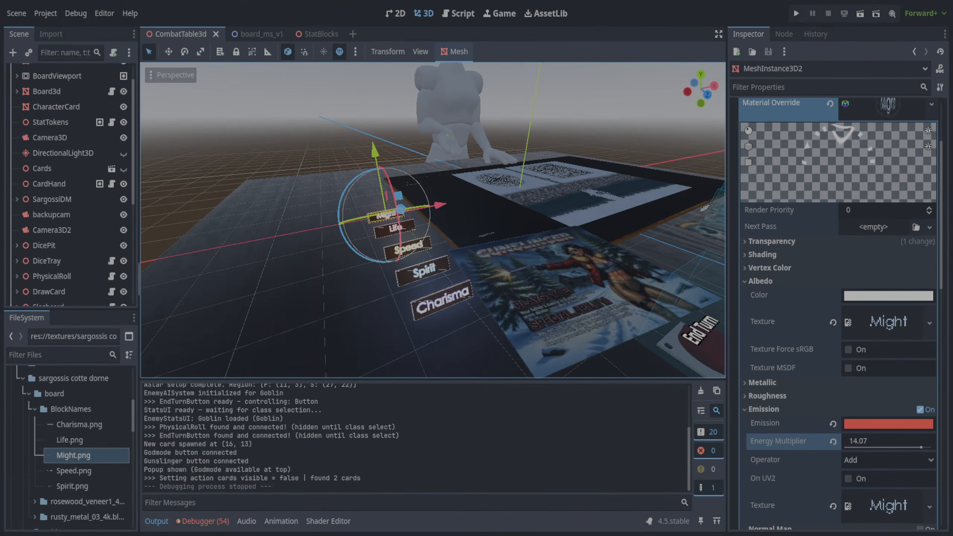
- Toggle Might's visibility off and on, and rename its MeshInstance3D2 to MightText
scroll(135, 247, "down", 5)
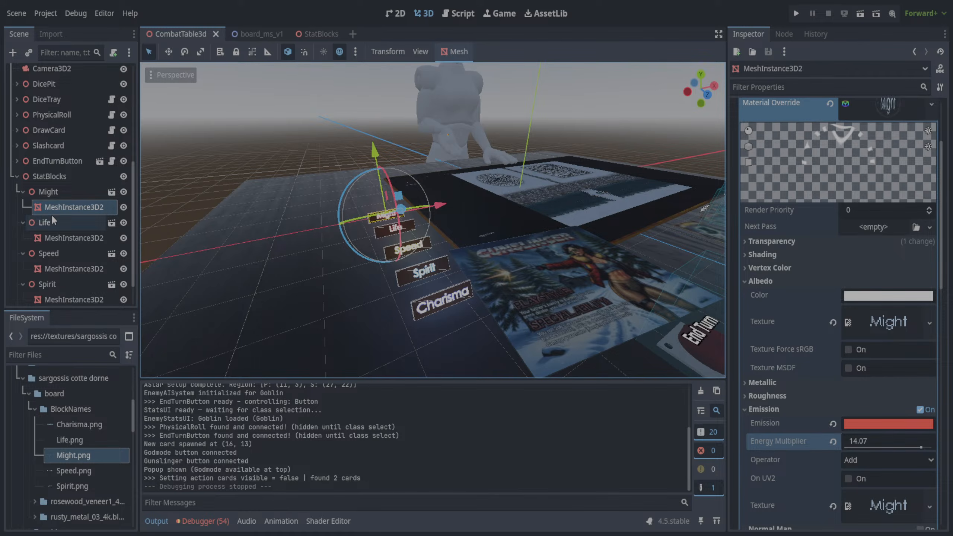
double_click(124, 191)
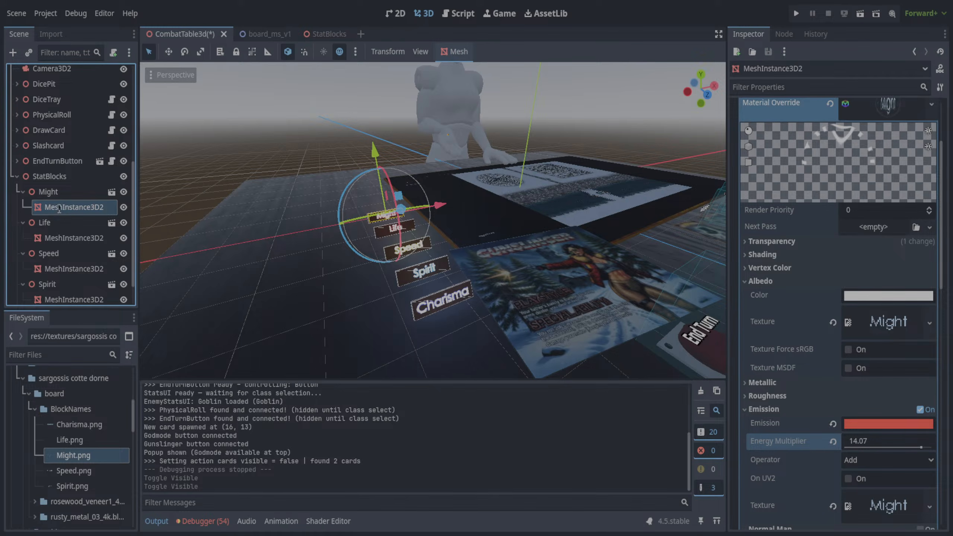
type("MightText")
key("Return")
- Rename Life's MeshInstance3D2 to LifeText and Speed's to SpeedText
left_click(54, 236)
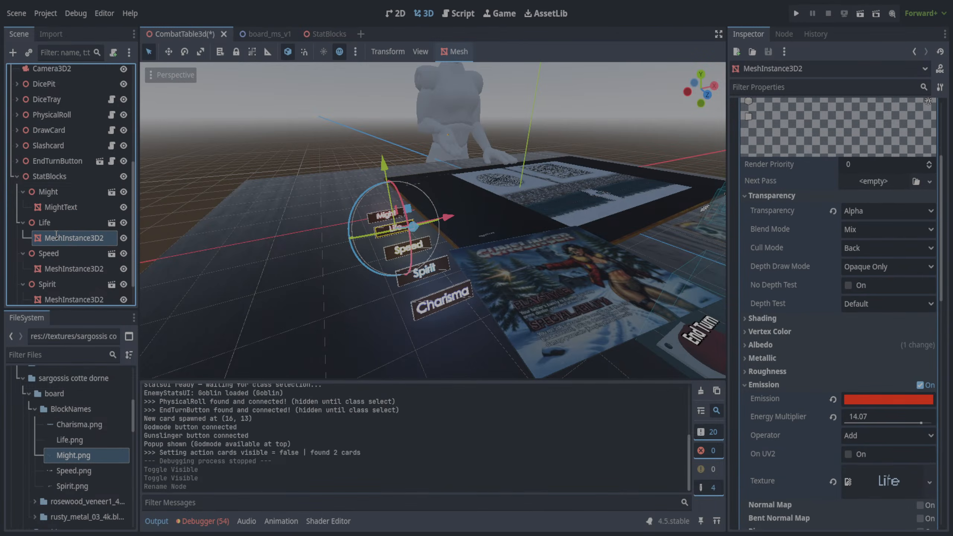
type("LifeText")
key("Return")
left_click(55, 270)
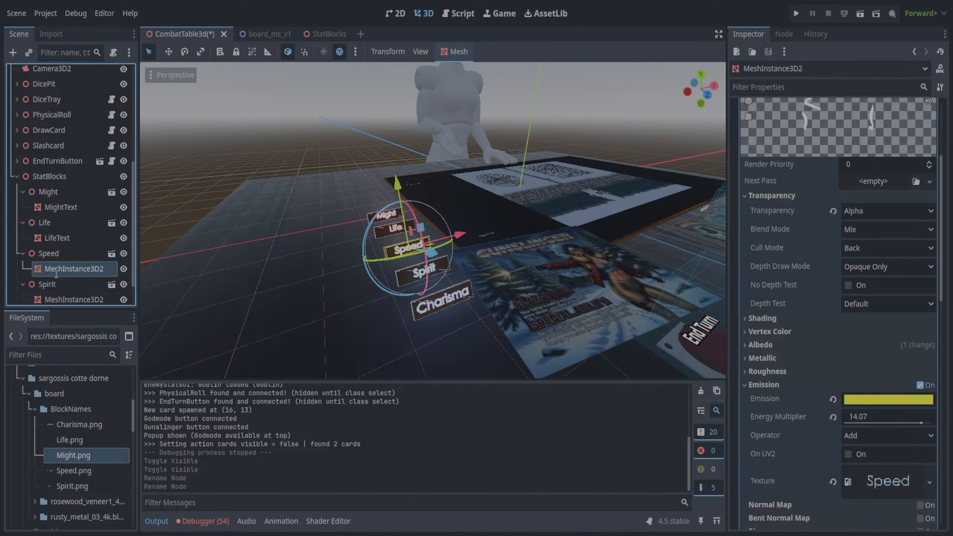
type("SpeedText")
key("Return")
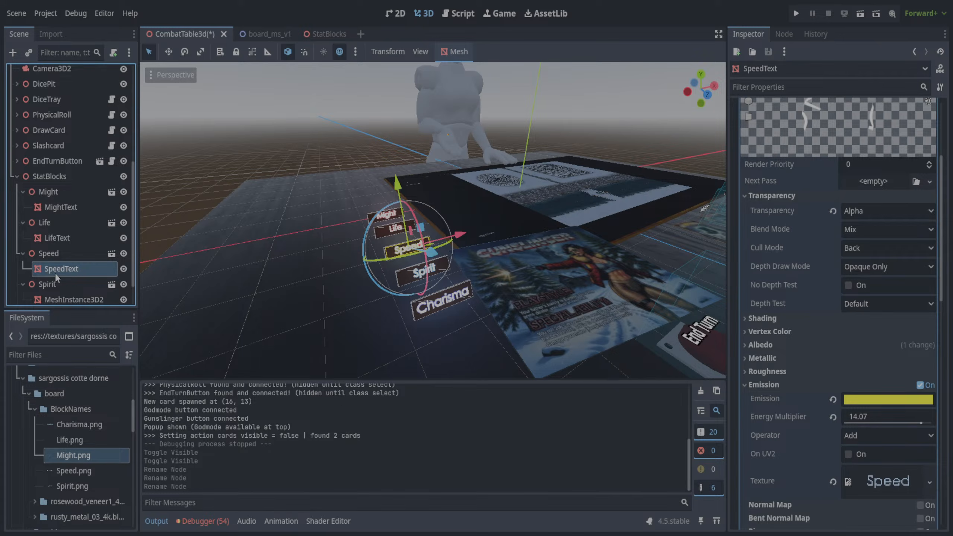
- Rename Spirit's MeshInstance3D2 to SpiritText and Charisma's to CharismaText
scroll(128, 248, "down", 2)
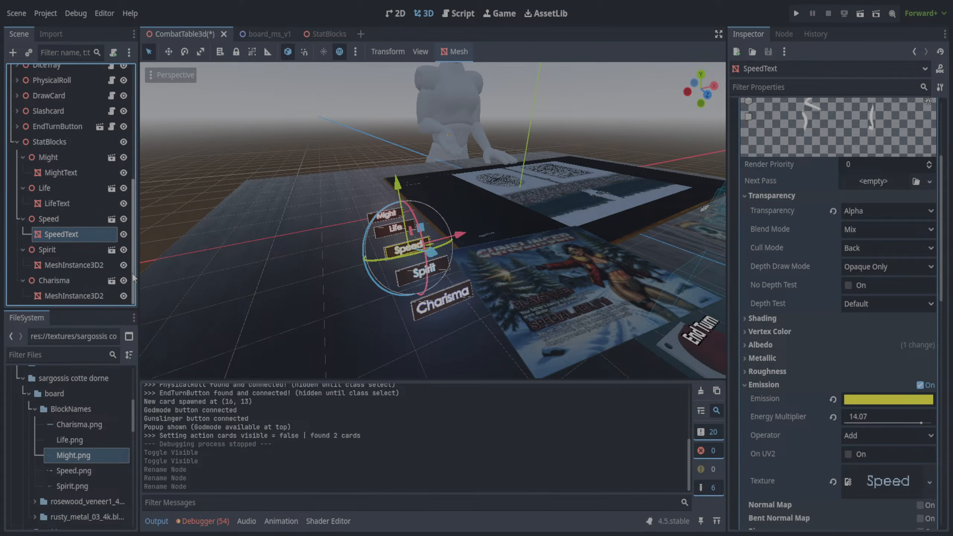
left_click(74, 267)
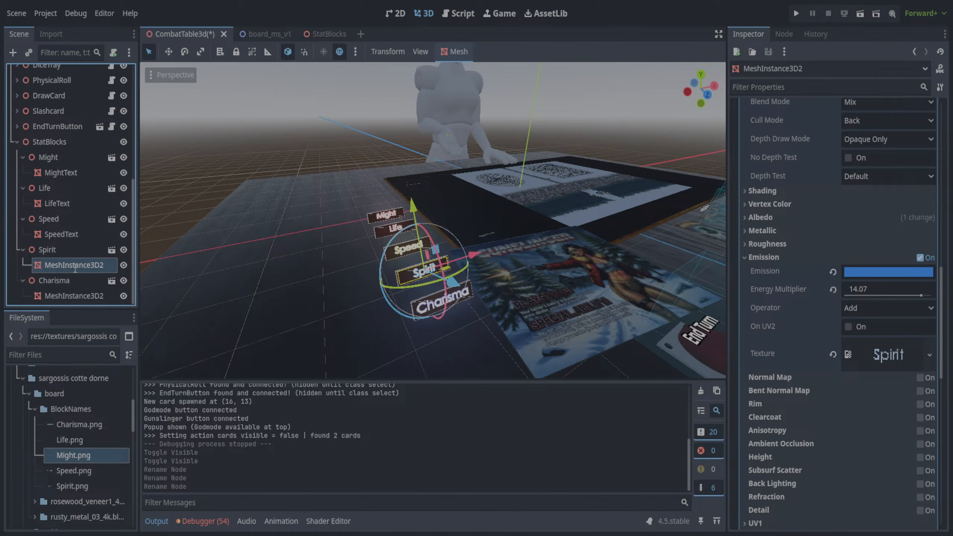
type("SpiritText")
key("Return")
left_click(53, 296)
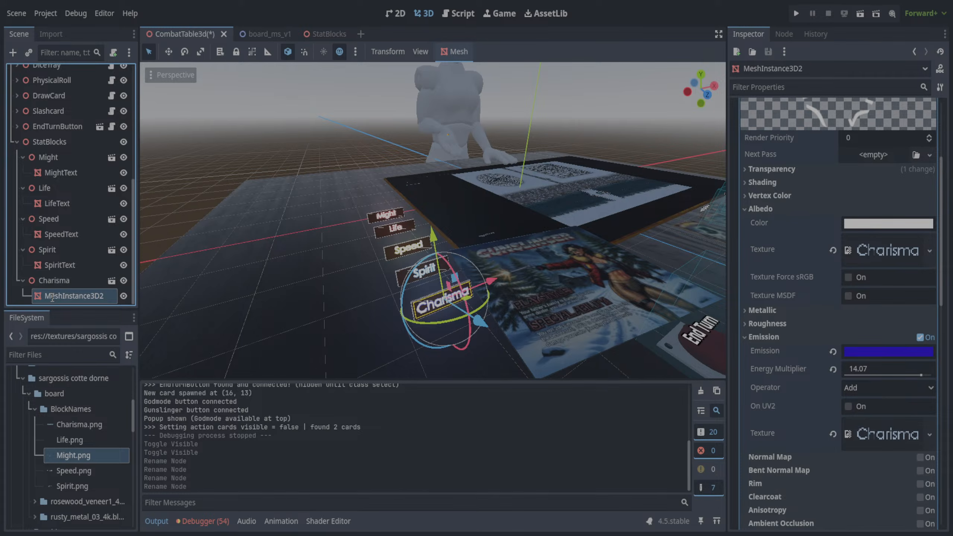
type("CharismaText")
key("Return")
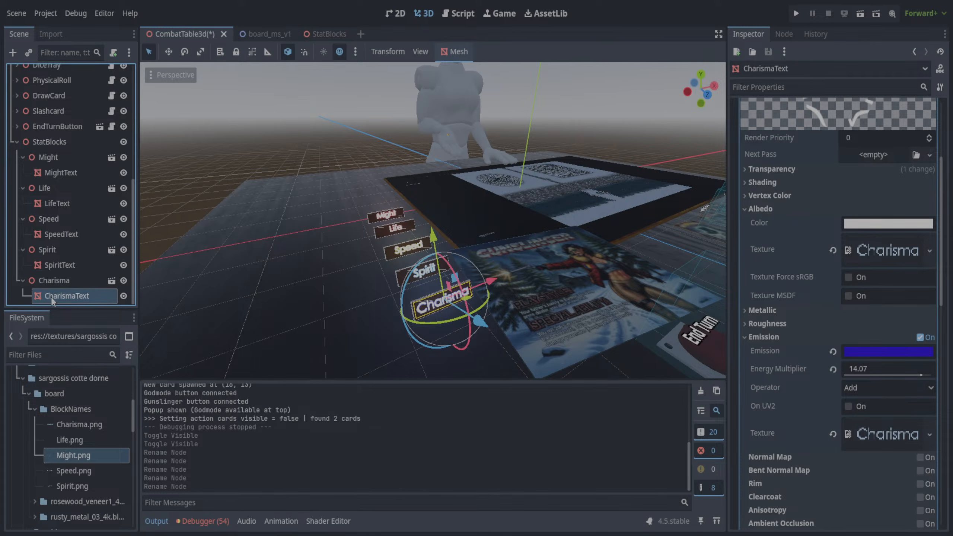
- Save the scene and reparent CharismaText, MightText, SpiritText, SpeedText and LifeText directly under StatBlocks
key("ctrl+s")
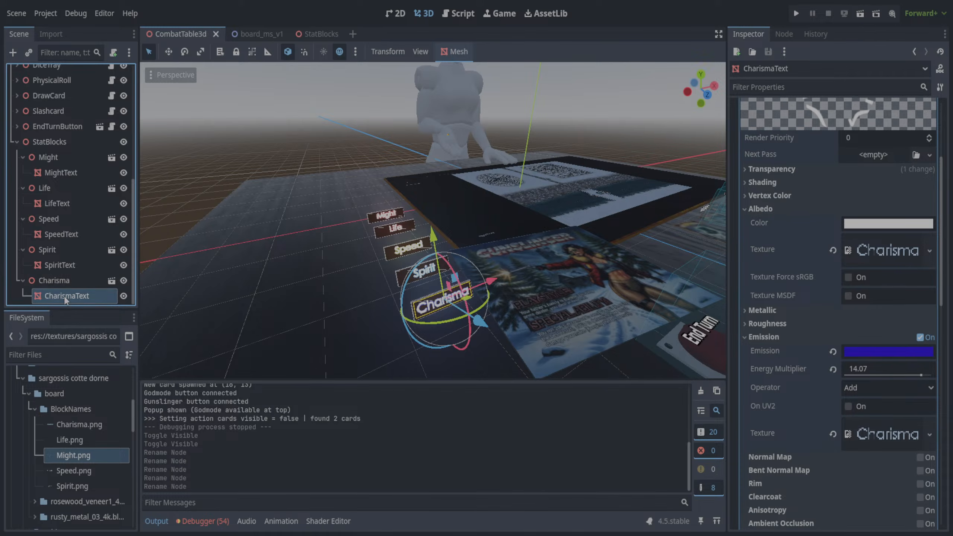
left_click_drag(65, 299, 59, 149)
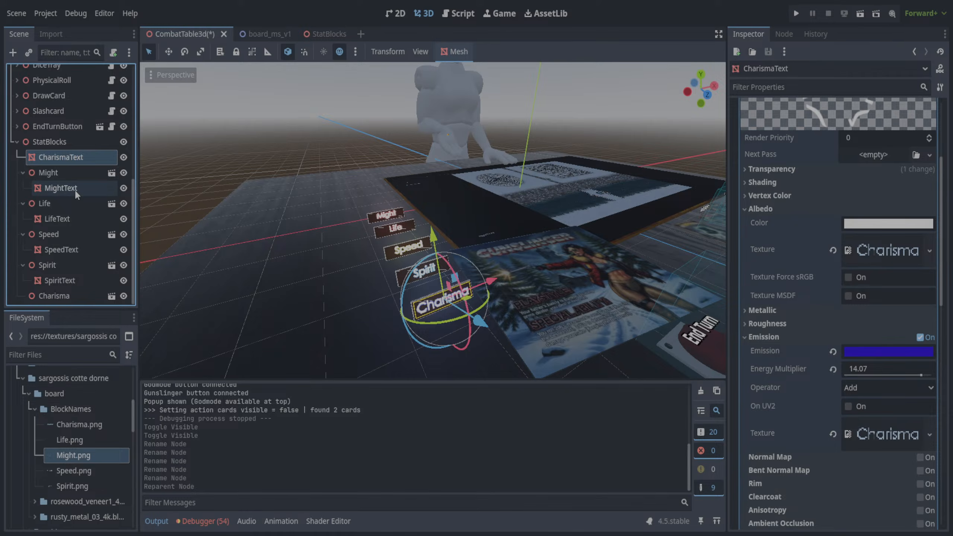
left_click(64, 189)
left_click_drag(51, 192, 47, 143)
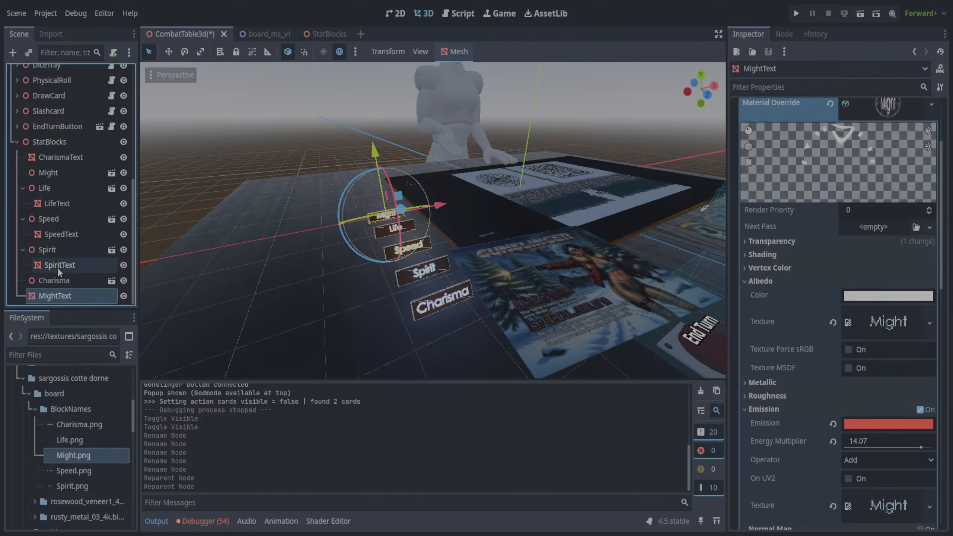
left_click_drag(59, 271, 57, 158)
left_click_drag(61, 234, 62, 155)
left_click(62, 205)
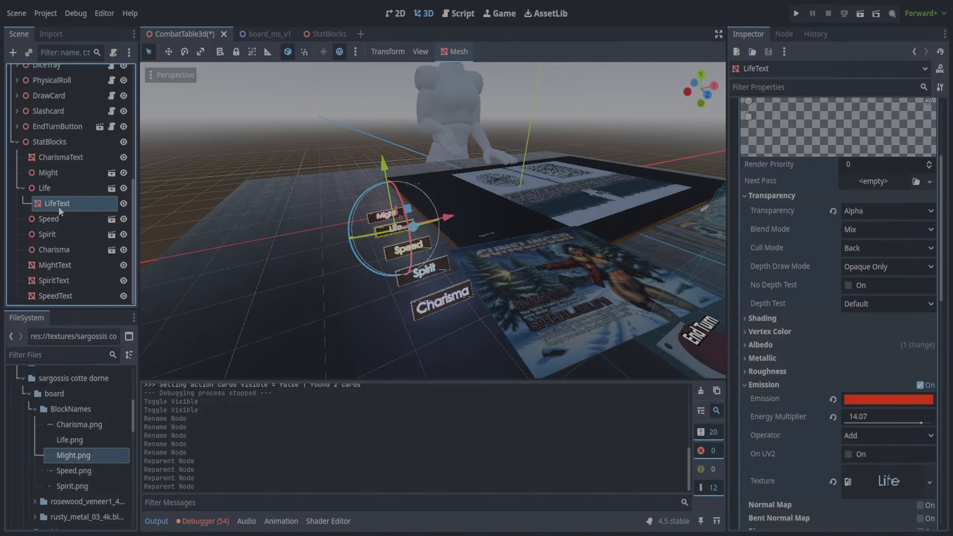
left_click_drag(58, 206, 57, 148)
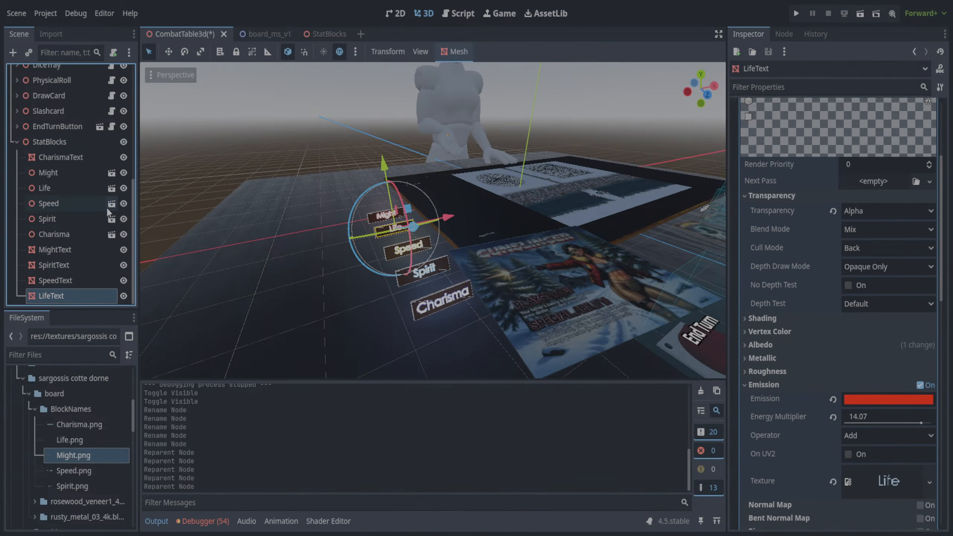
- Hide the Might, Life, Speed, Spirit and Charisma block nodes under StatBlocks, leaving their text meshes shown
left_click(124, 173)
left_click(123, 188)
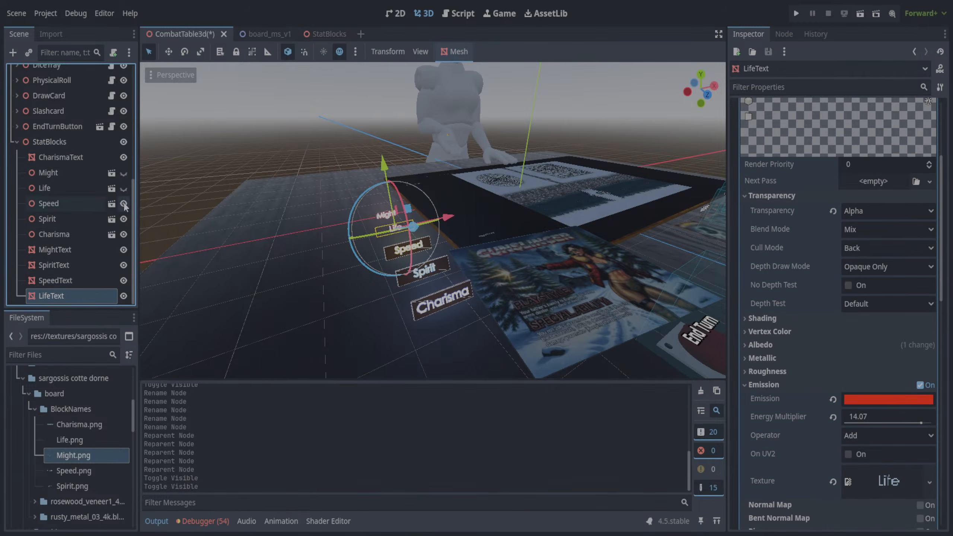
left_click(123, 204)
left_click(123, 219)
left_click(124, 234)
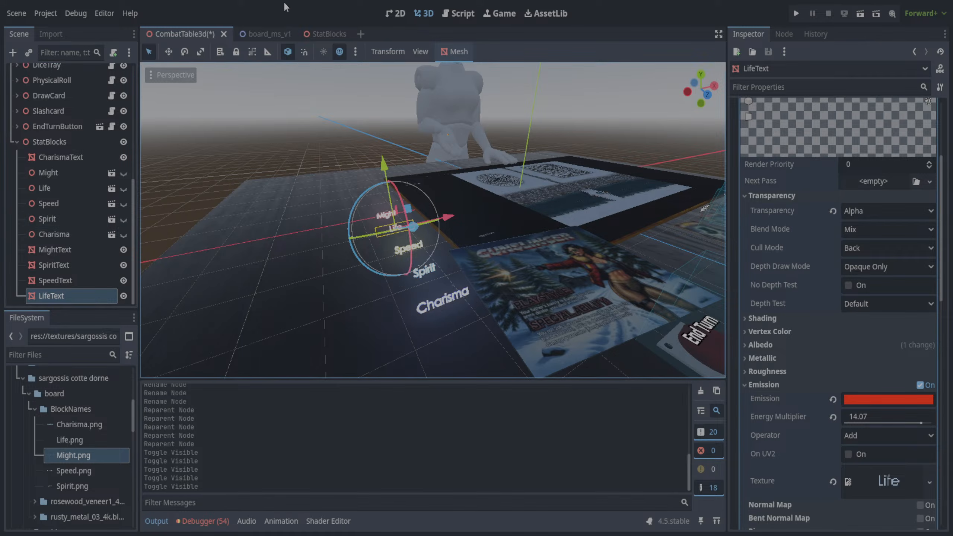
- Save the scene, run the project and play the MOVE! card to test the table with the floating stat labels
key("ctrl+s")
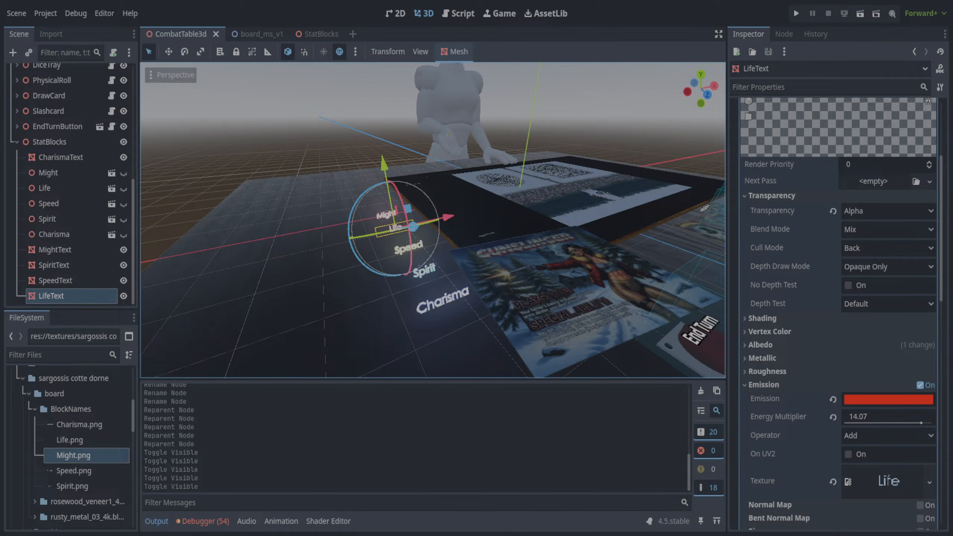
key("F5")
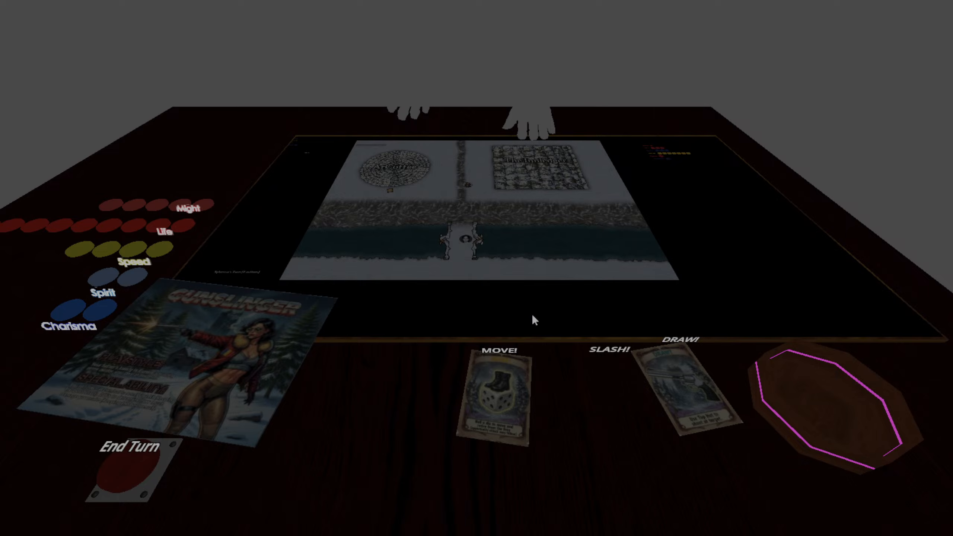
left_click(504, 380)
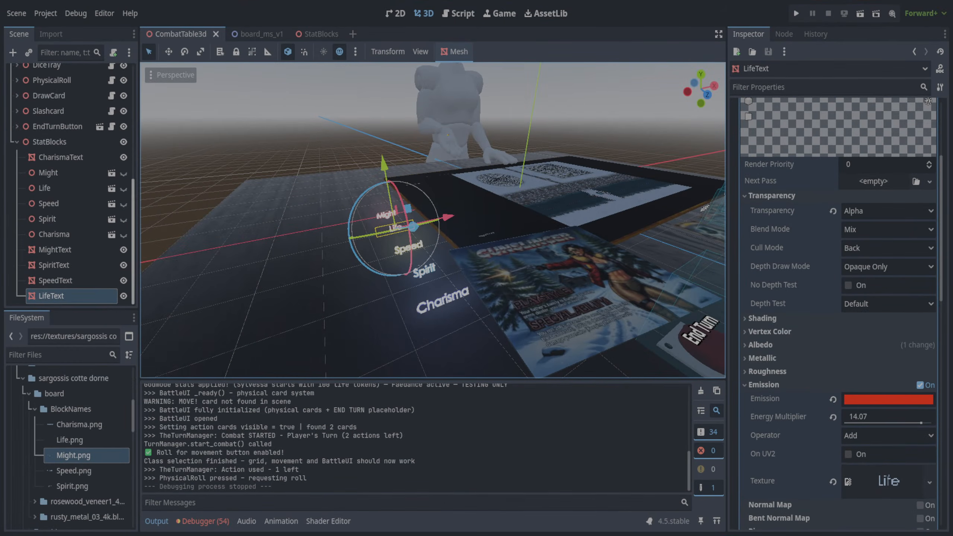
- Make DirectionalLight3D visible again and save the CombatTable3d scene
scroll(125, 145, "up", 5)
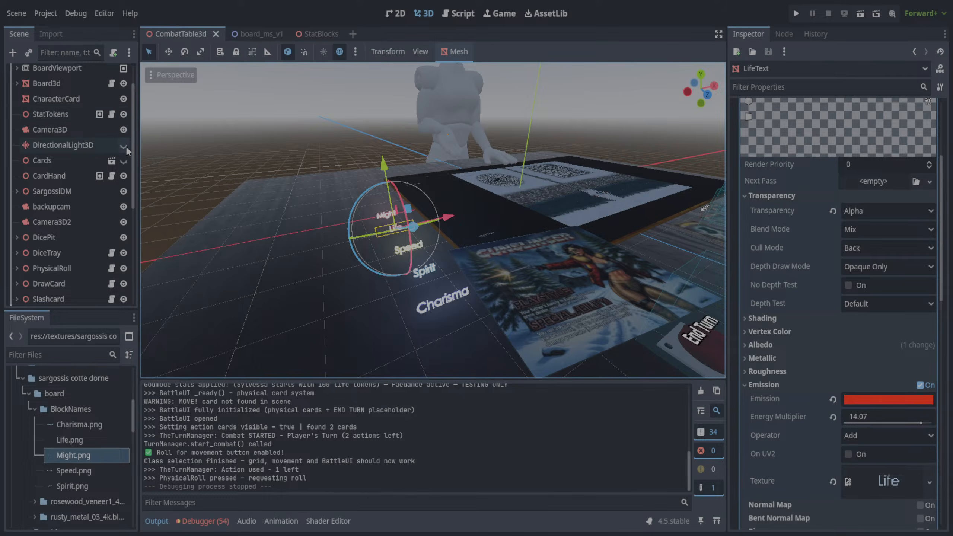
left_click(126, 145)
middle_click_drag(363, 119, 305, 123)
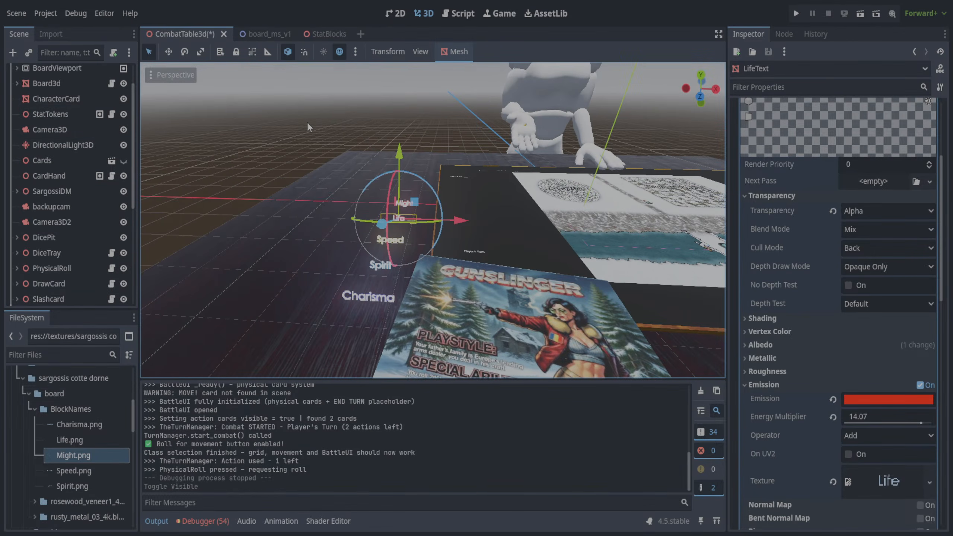
key("ctrl+s")
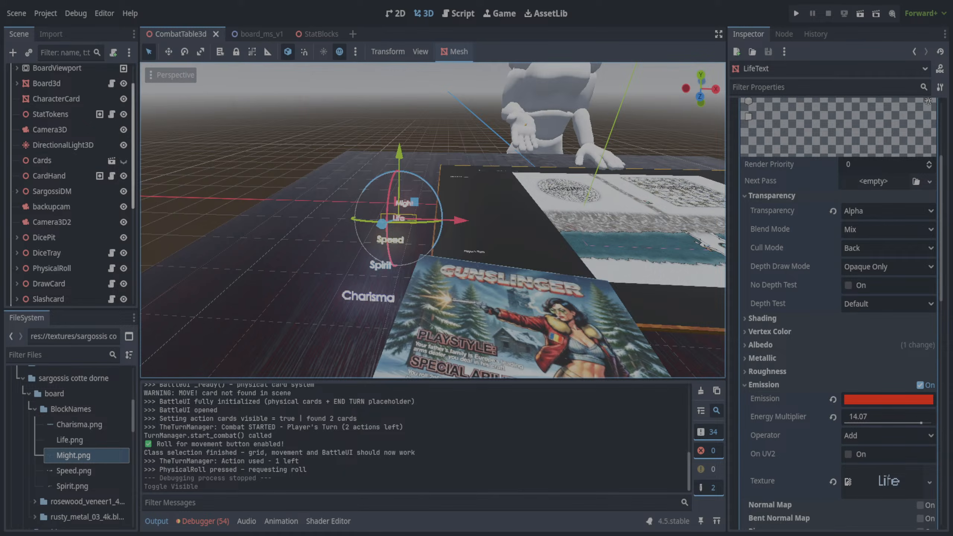
scroll(135, 287, "down", 6)
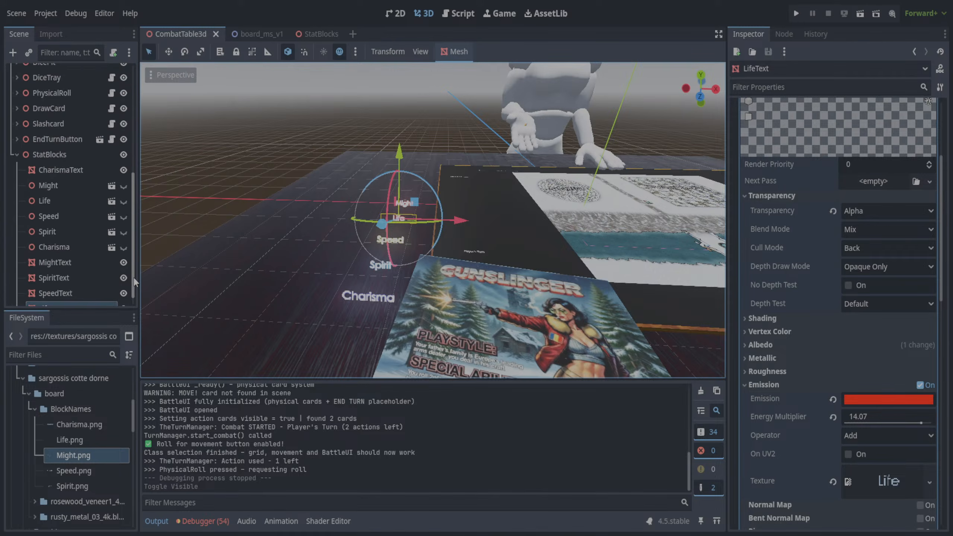
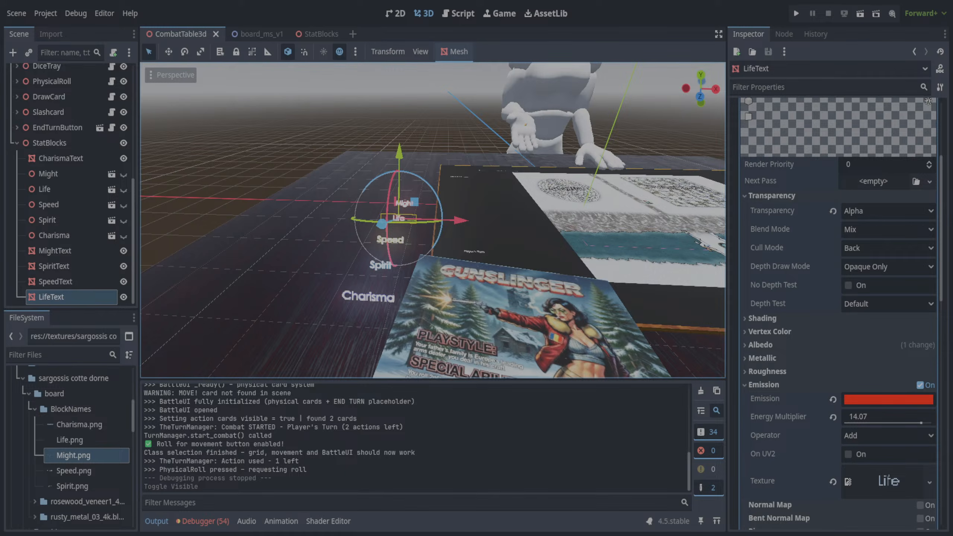
- Collapse the sargossis cotte dorne texture folder and look through the Goblin files under Creatures/Common
left_click(29, 394)
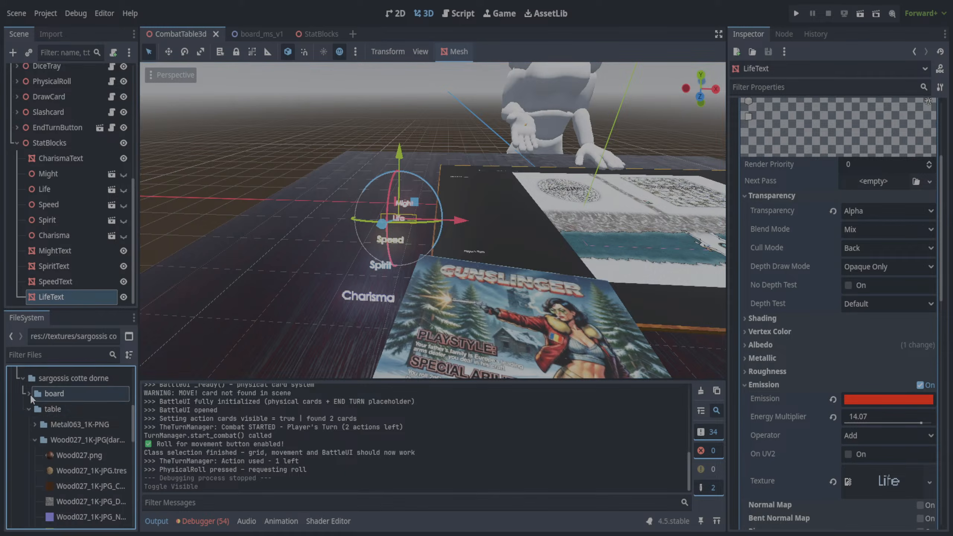
left_click(21, 378)
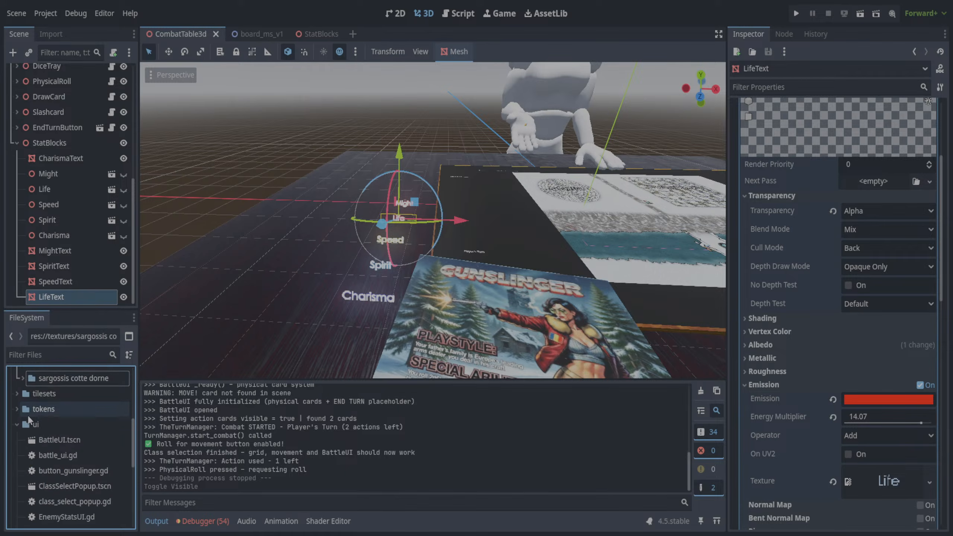
scroll(16, 423, "up", 3)
scroll(41, 455, "up", 5)
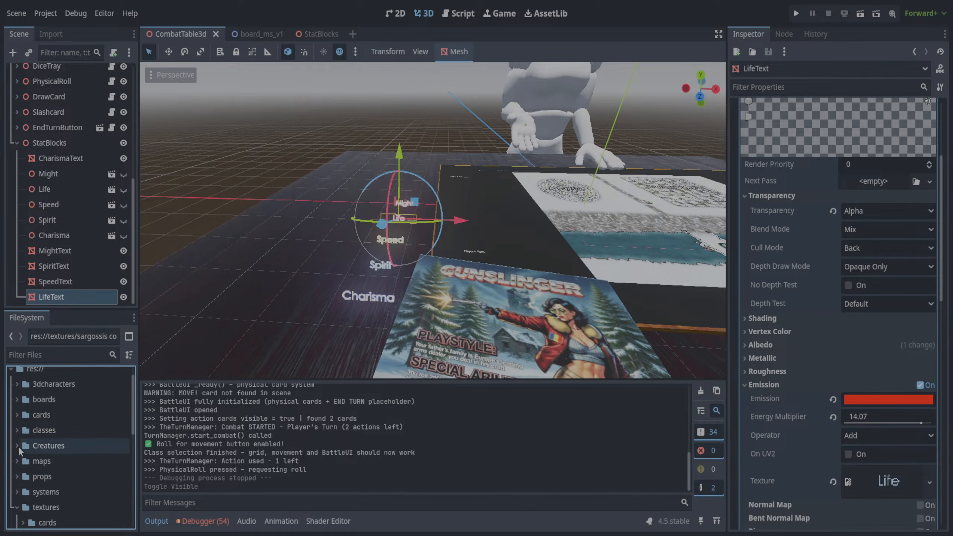
left_click(17, 445)
scroll(22, 458, "down", 3)
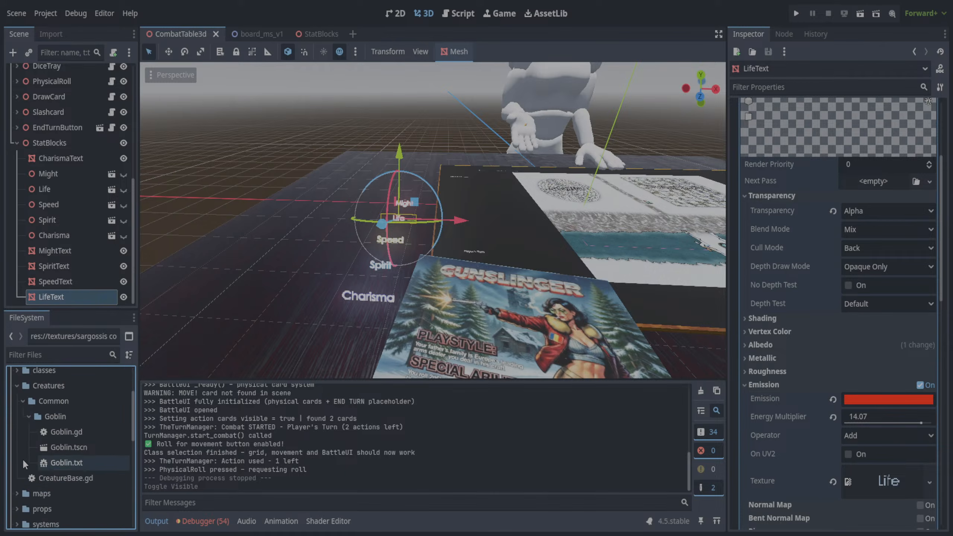
scroll(22, 458, "up", 1)
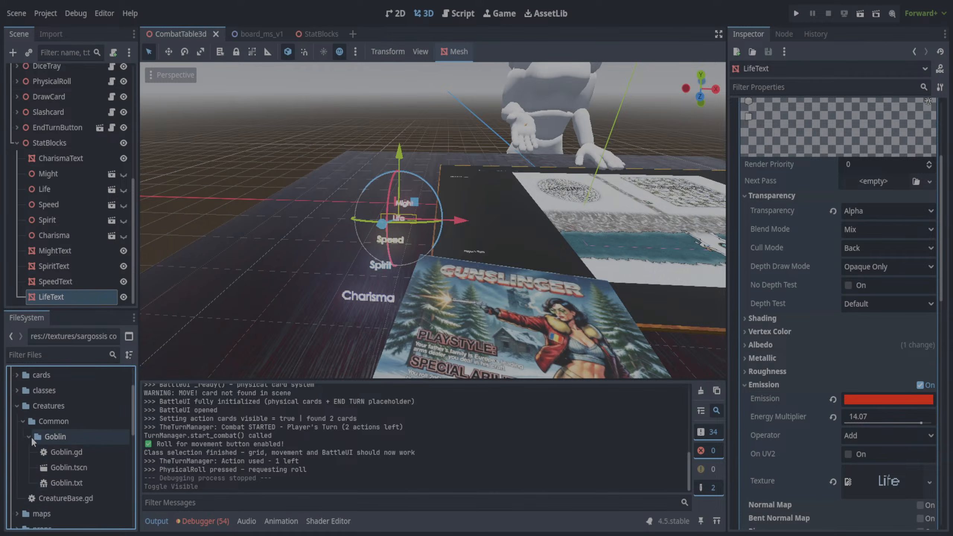
left_click(30, 437)
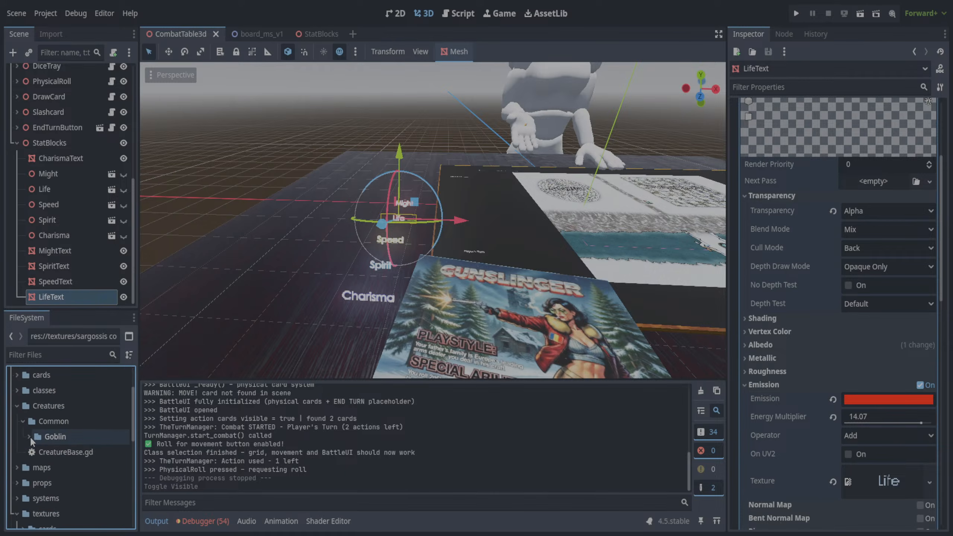
left_click(55, 437)
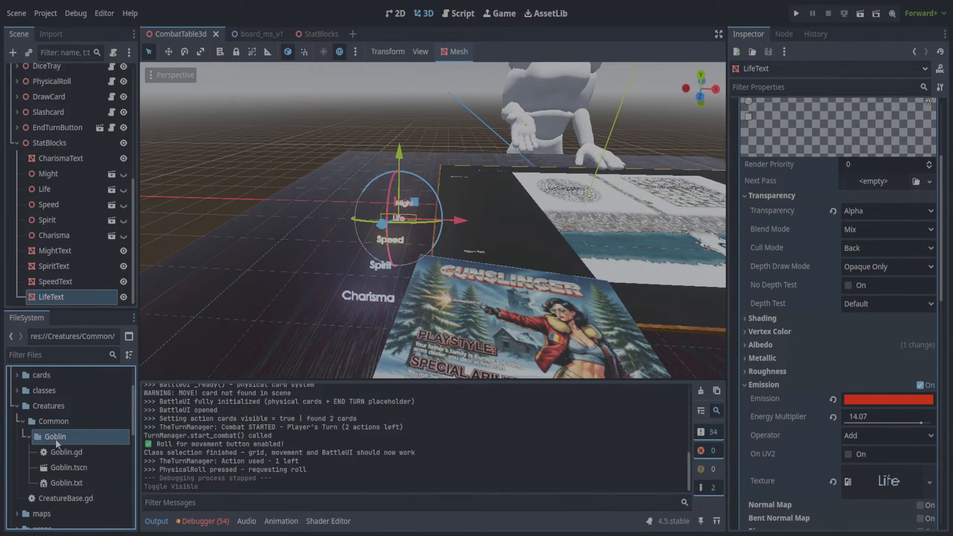
scroll(55, 438, "up", 3)
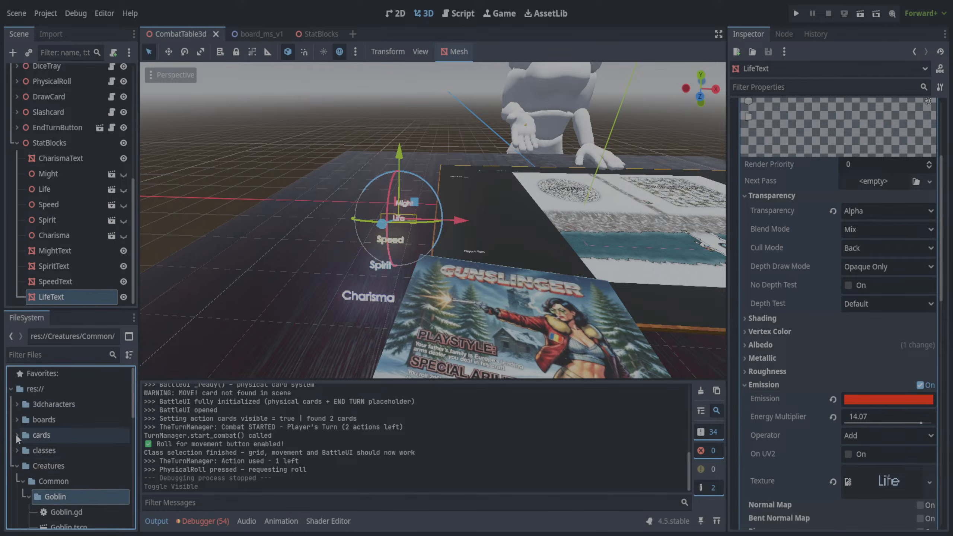
- Look inside the project's cards and classes folders, leaving them and Creatures collapsed
left_click(16, 435)
left_click(17, 436)
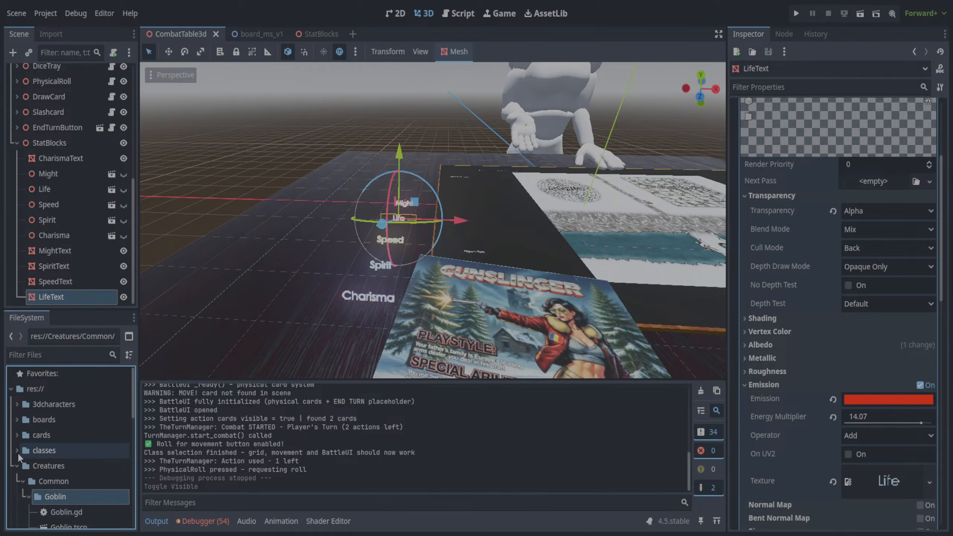
left_click(16, 466)
left_click(17, 450)
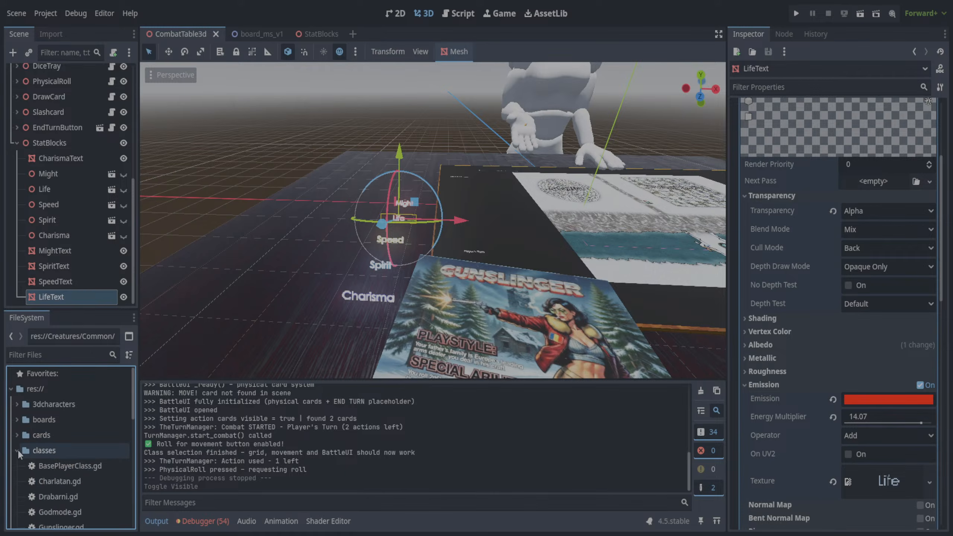
scroll(18, 449, "down", 2)
left_click(16, 411)
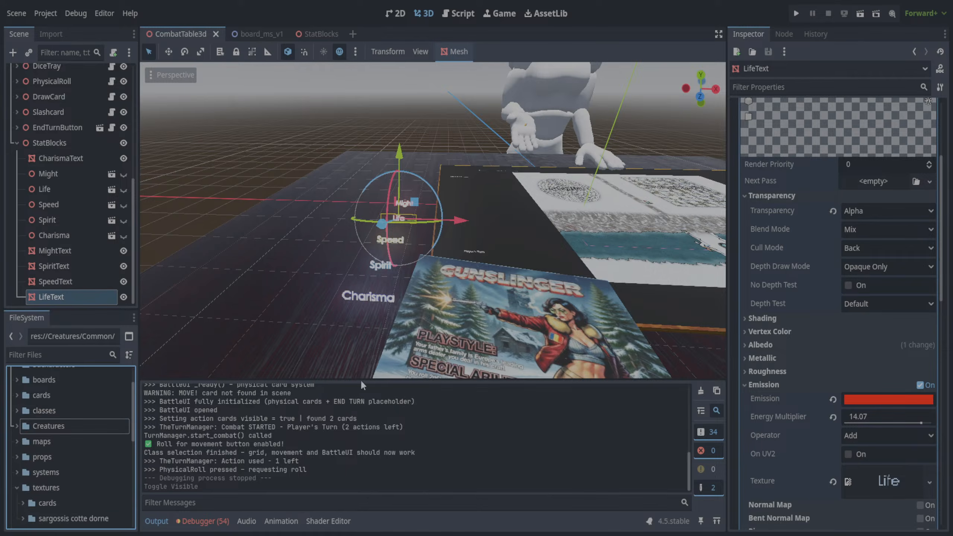
- Examine the mesh and material properties of the Gunslinger CharacterCard, leaving it deselected
left_click(471, 343)
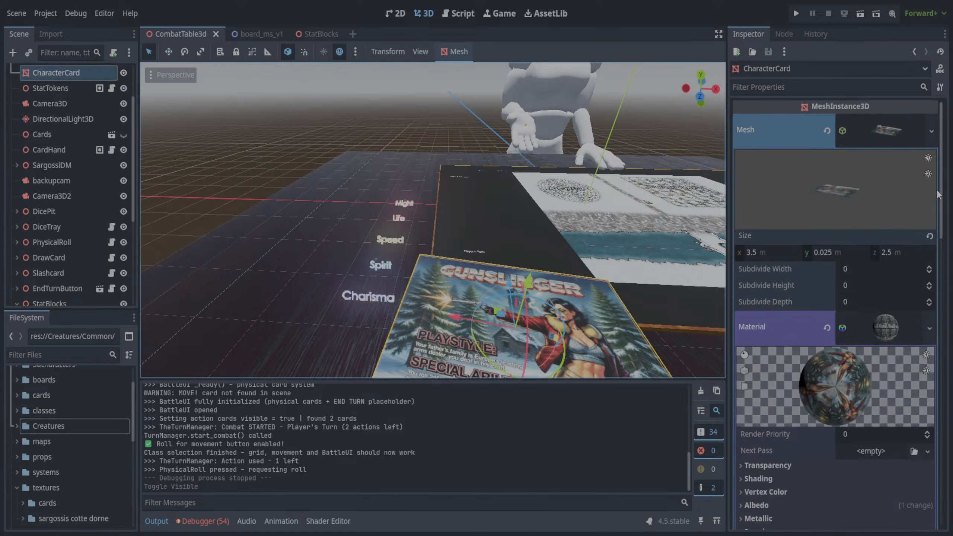
left_click_drag(940, 195, 946, 168)
left_click(389, 125)
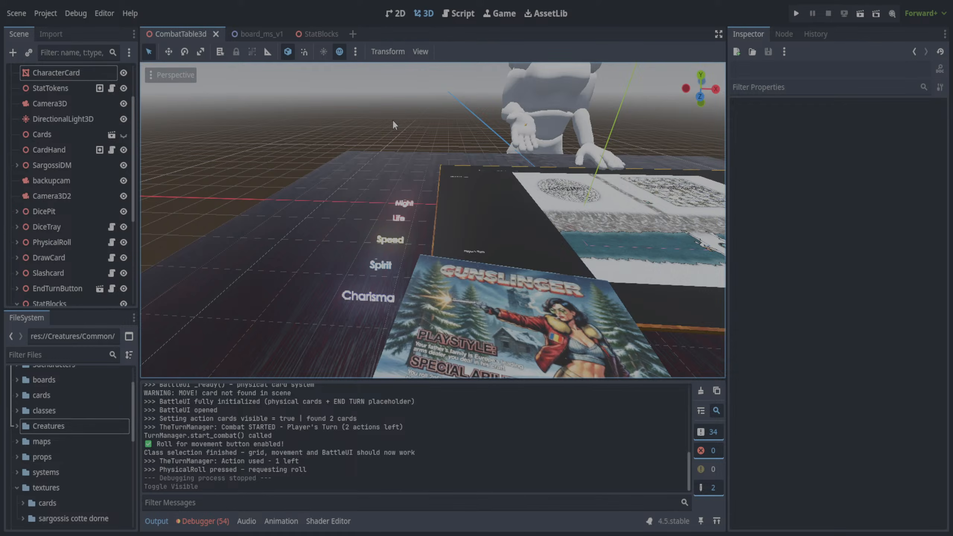
- Create a CharacterCards folder inside props, containing Creatures and PlayerClasses subfolders
left_click(17, 487)
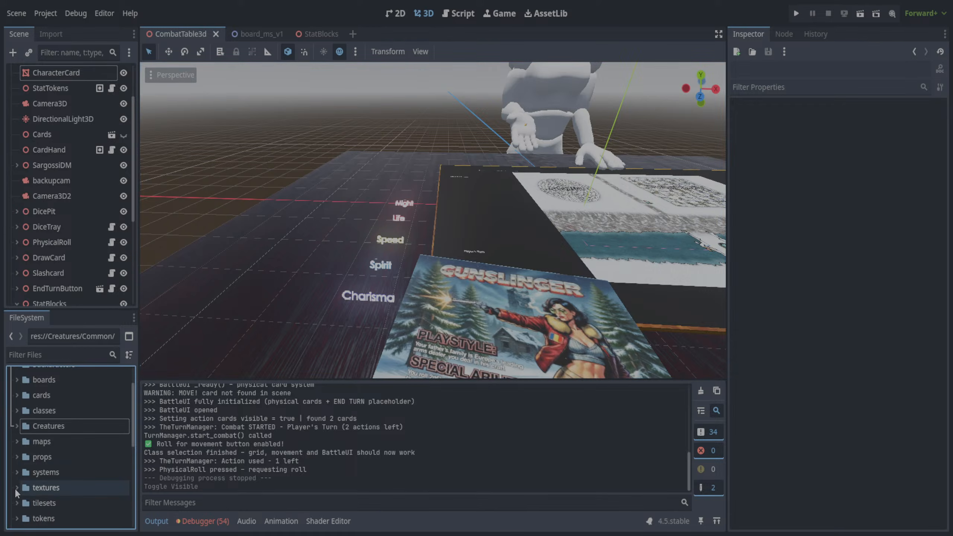
left_click(47, 457)
left_click(16, 457)
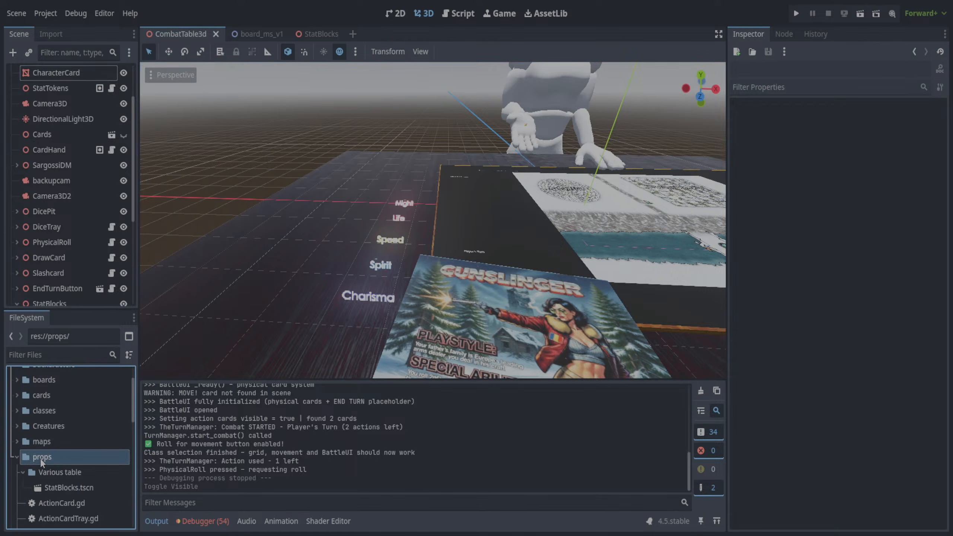
left_click(23, 472)
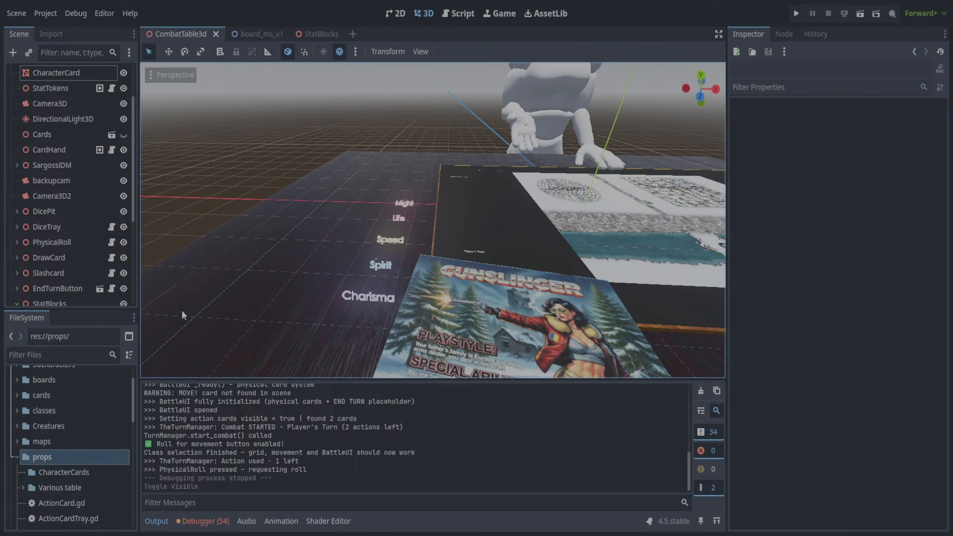
left_click(61, 474)
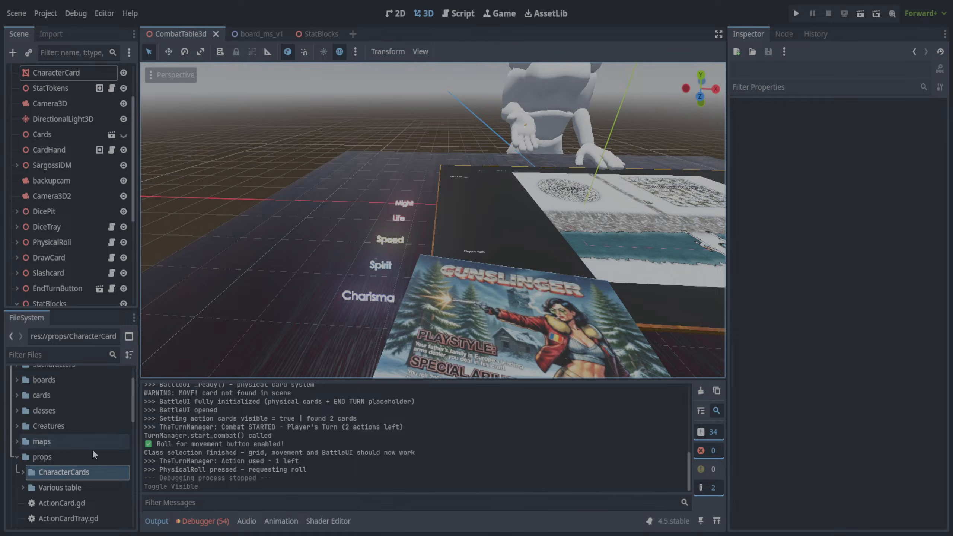
double_click(48, 474)
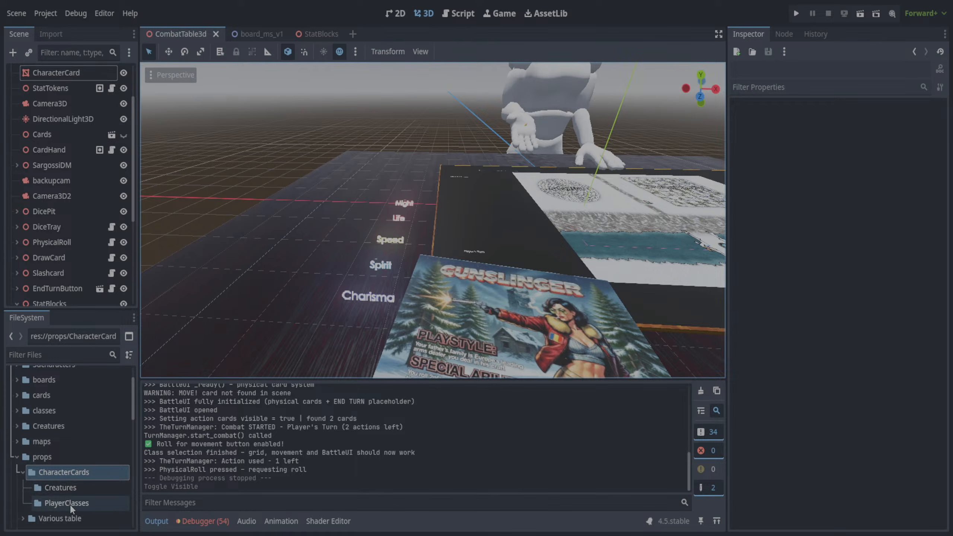
- Create a 2D scene named GoblinBase in the CharacterCards/Creatures folder and delete its file
left_click(70, 490)
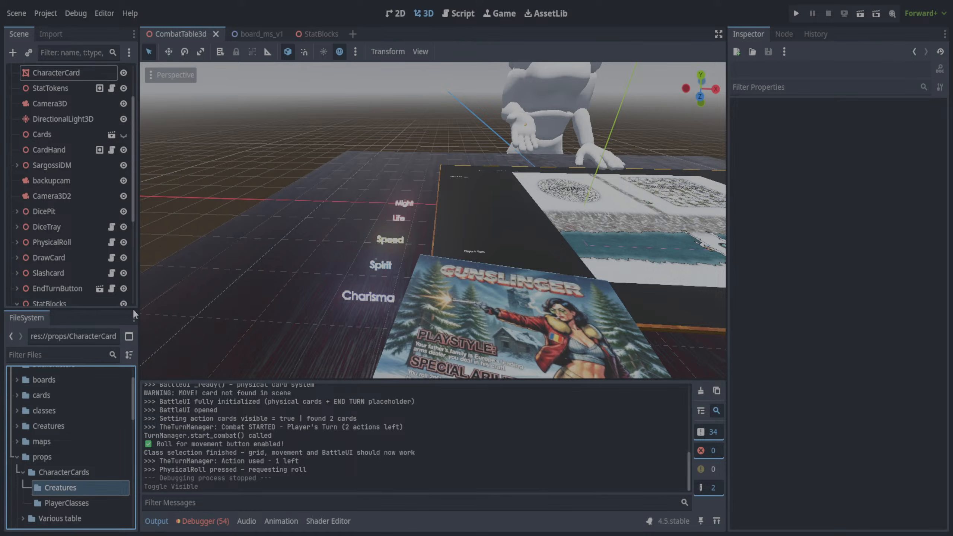
left_click(266, 285)
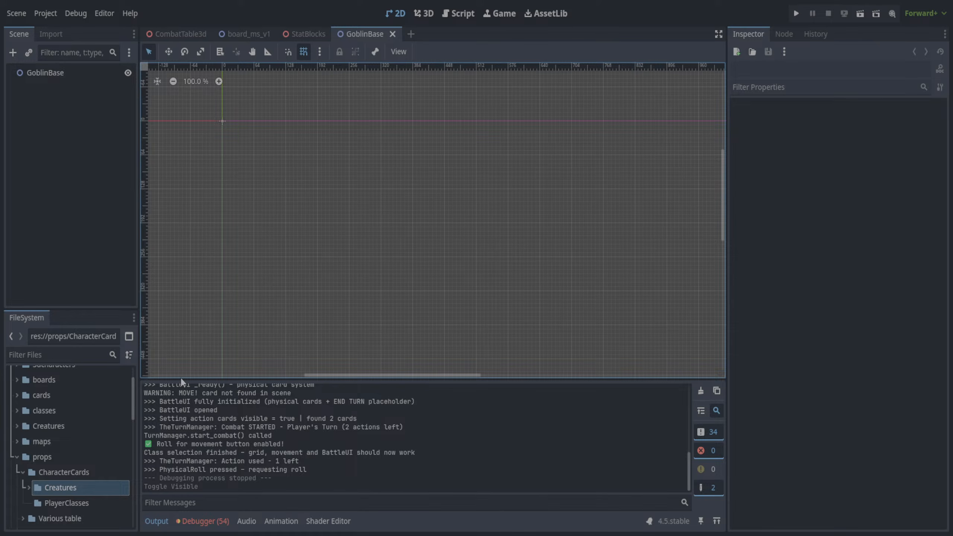
left_click(28, 487)
left_click(80, 504)
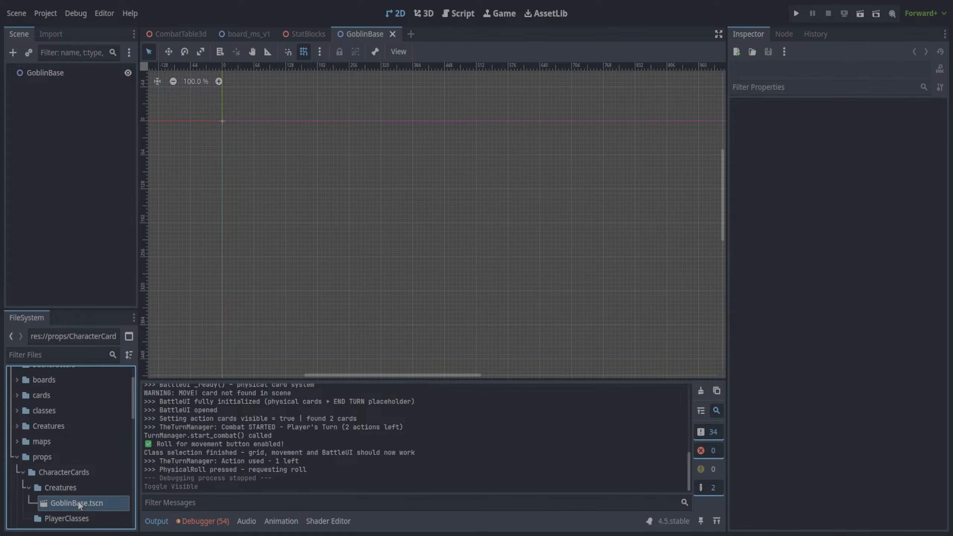
left_click(400, 325)
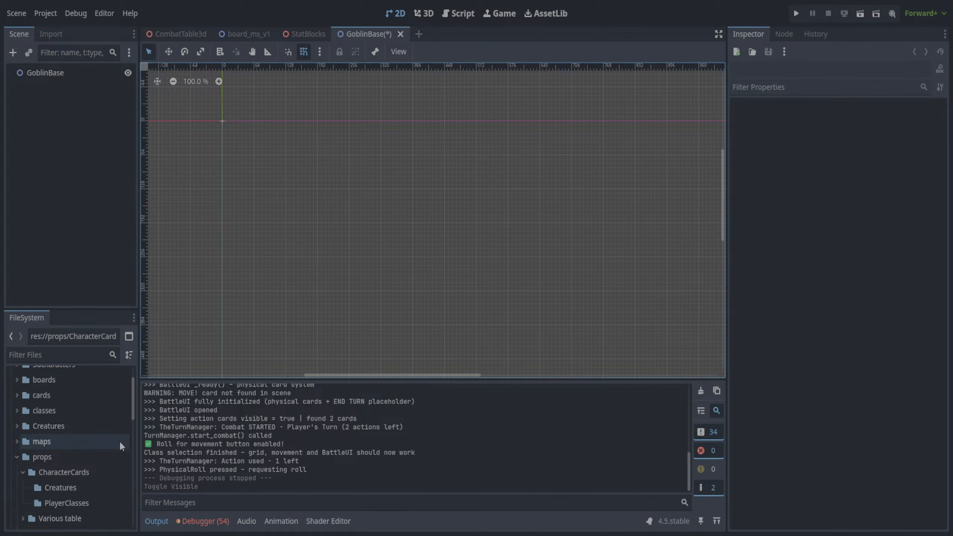
- Create a 3D scene named GoblinBase in the CharacterCards/Creatures folder and show it in the file tree
left_click(83, 482)
key("Delete")
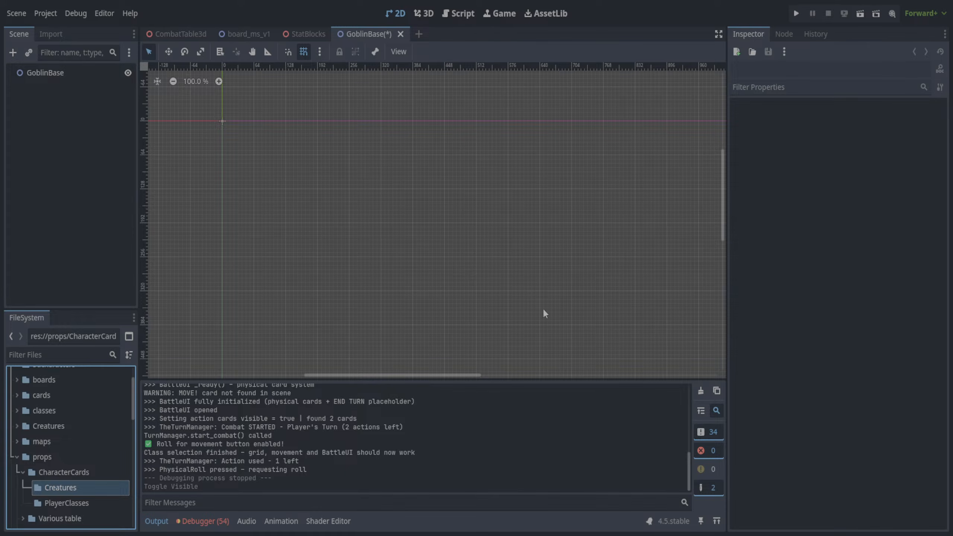
left_click(449, 350)
mouse_move(487, 223)
middle_mouse_down()
mouse_move(521, 196)
mouse_move(503, 217)
middle_mouse_up()
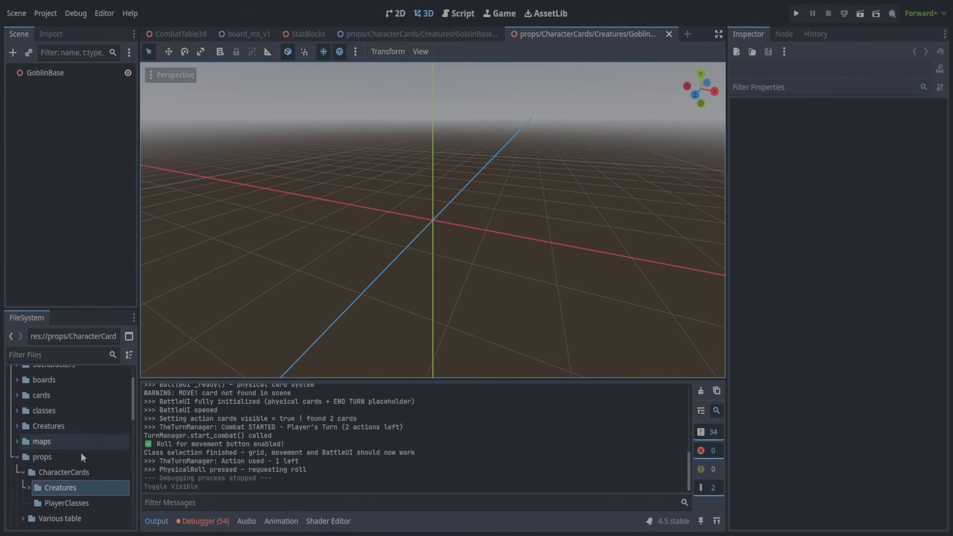
left_click(29, 487)
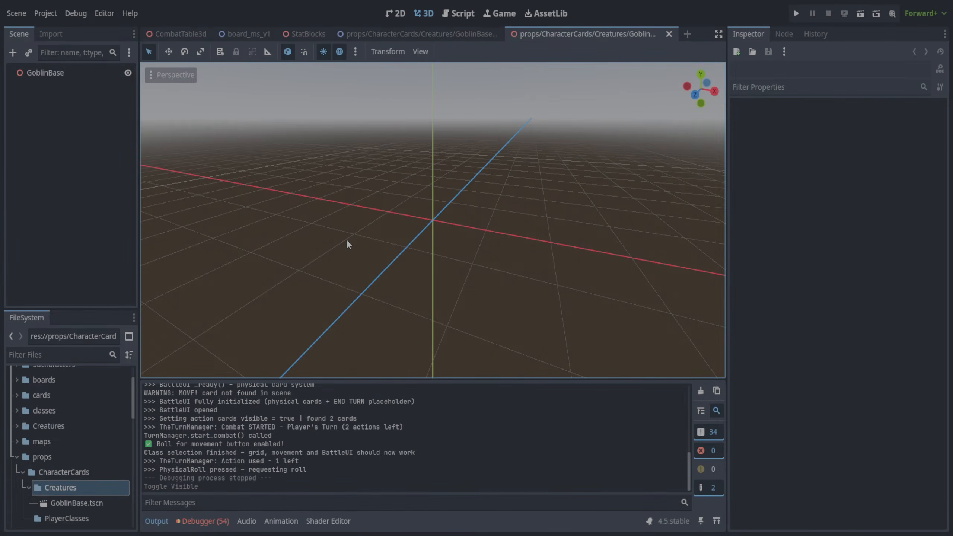
- Examine the CharacterCard mesh's size and its placement on the table in the CombatTable3d scene
left_click(172, 36)
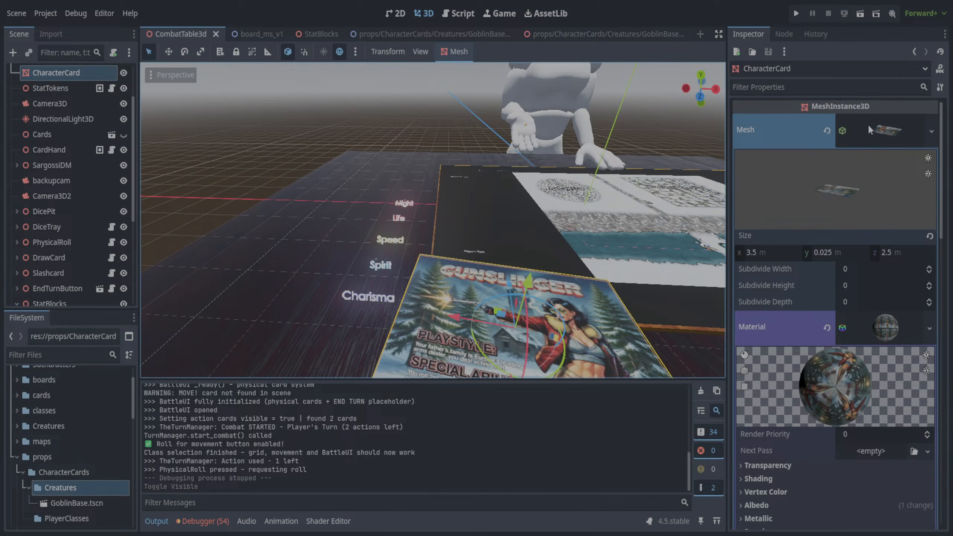
middle_click_drag(615, 175, 592, 195)
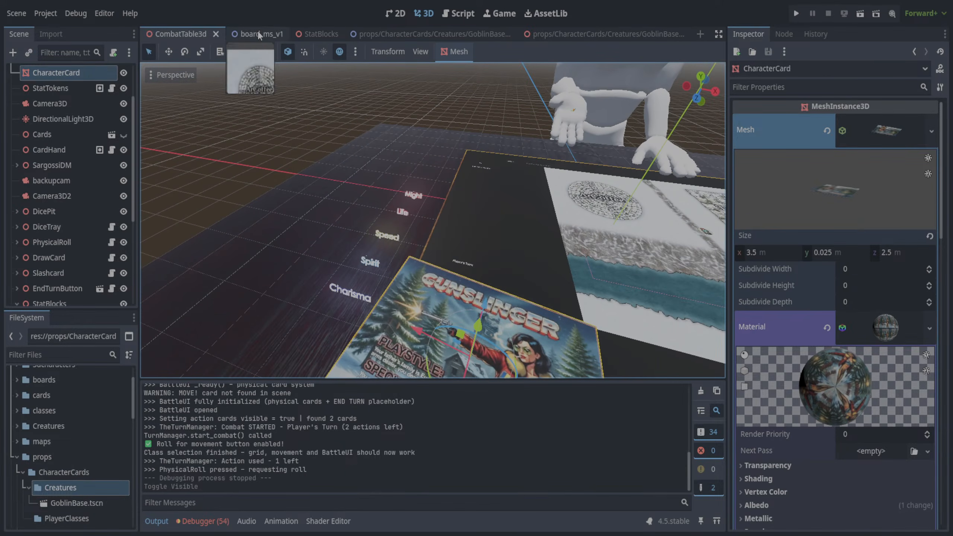
- Close the 2D GoblinBase scene and the StatBlocks scene, keeping the 3D GoblinBase scene open
left_click(431, 34)
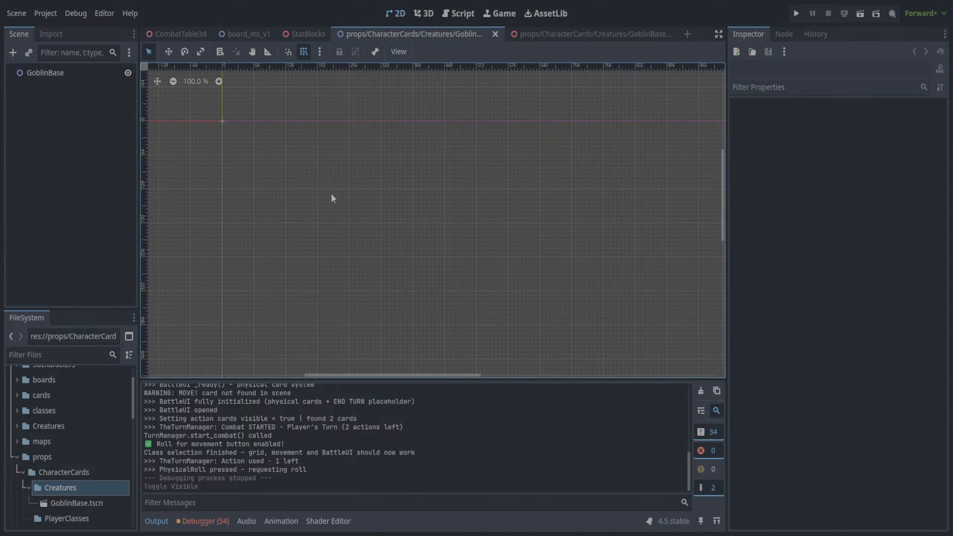
left_click(50, 75)
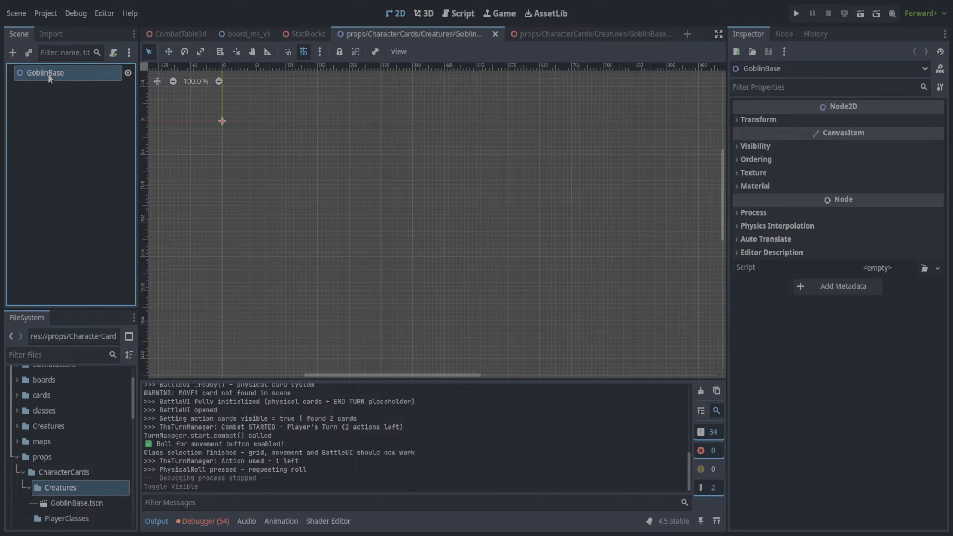
left_click(495, 34)
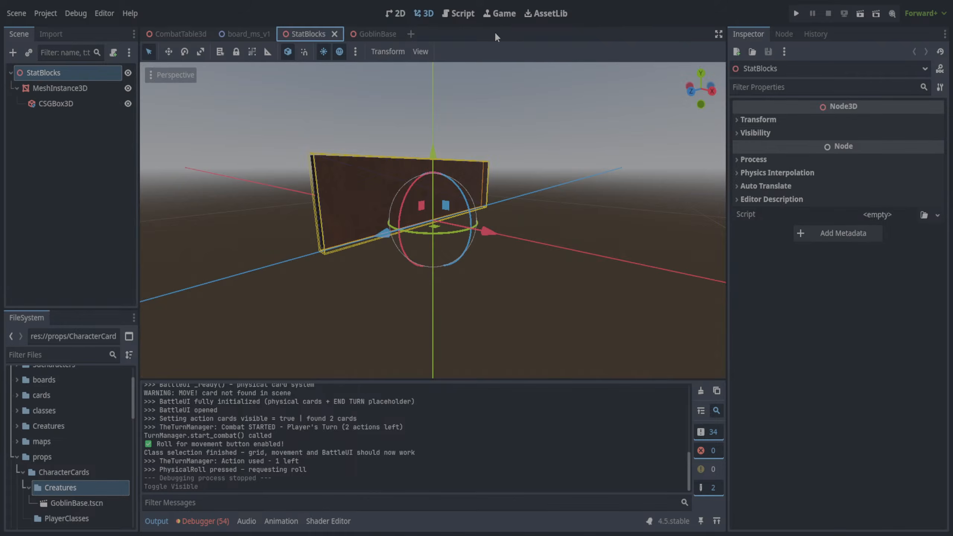
left_click(372, 34)
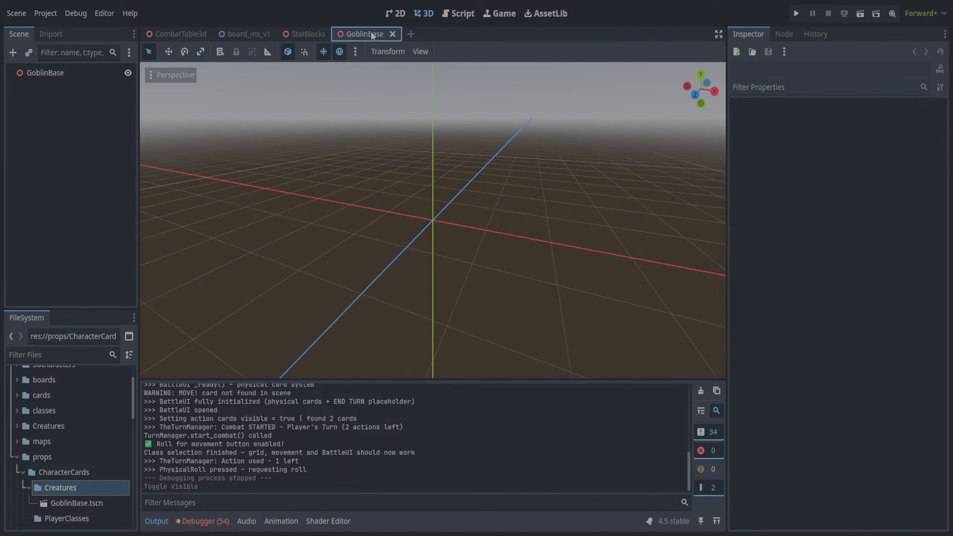
left_click(322, 33)
left_click(334, 34)
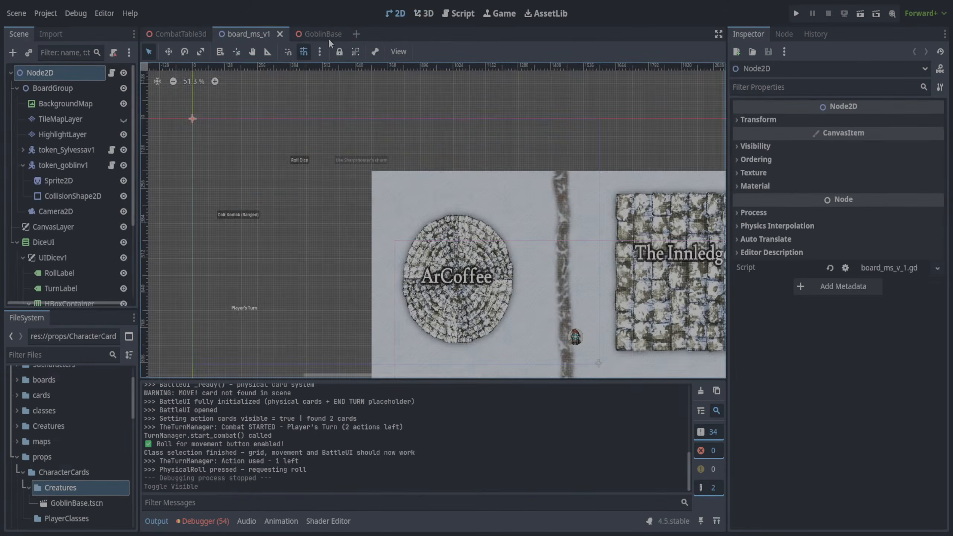
- Add a CSGBox3D node as a child of the GoblinBase root node in the 3D scene
left_click(326, 35)
left_click(60, 73)
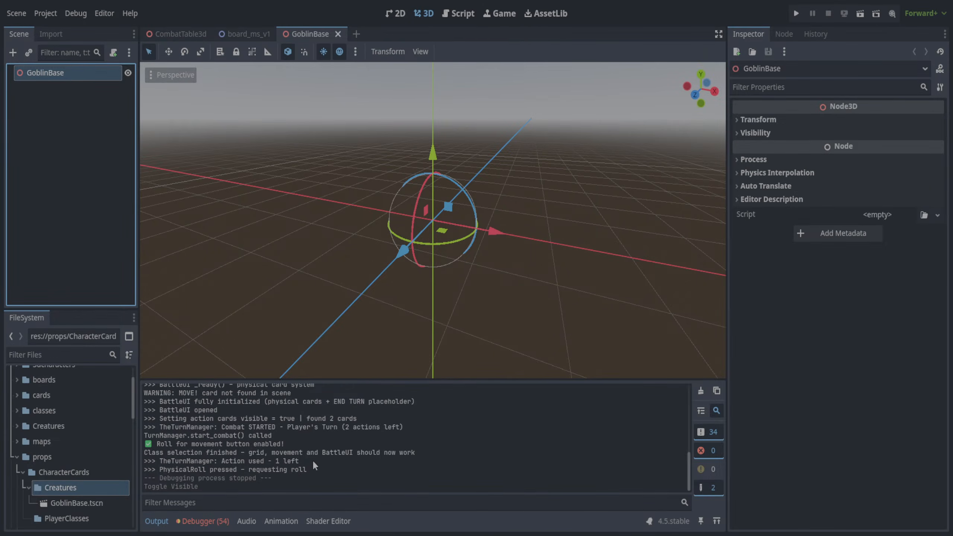
left_click(334, 463)
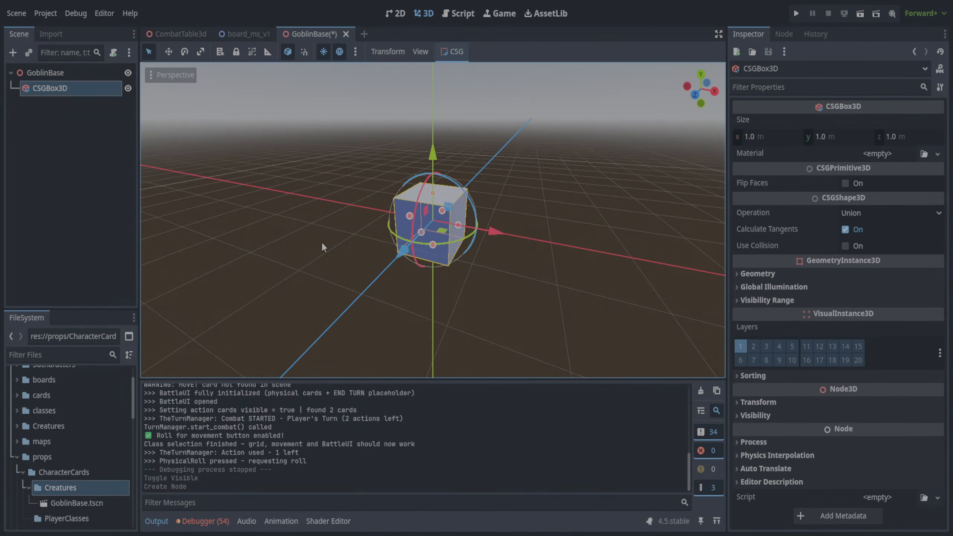
- Set the CSGBox3D's z size to 0.03 m to make it a thin card
middle_click_drag(322, 241, 374, 236)
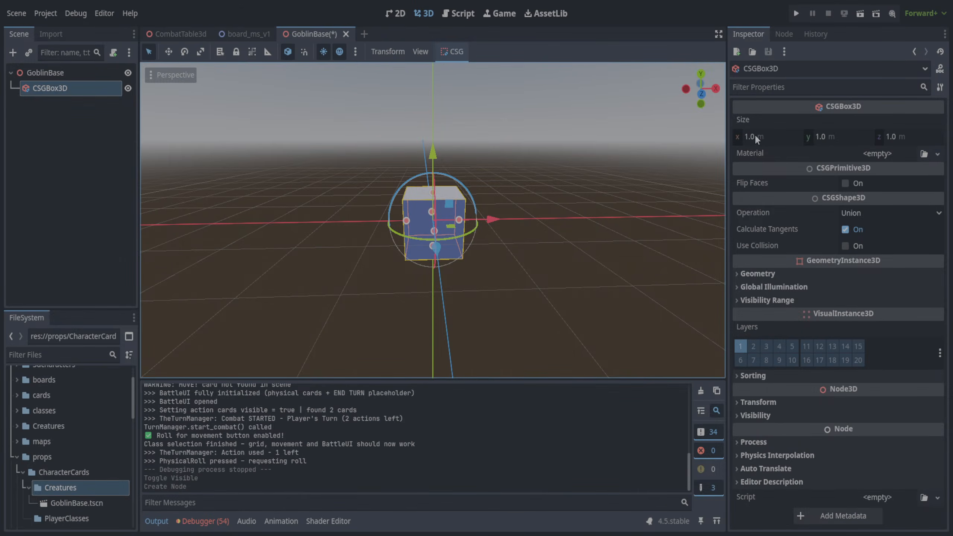
left_click(896, 136)
type("0.03")
key("Return")
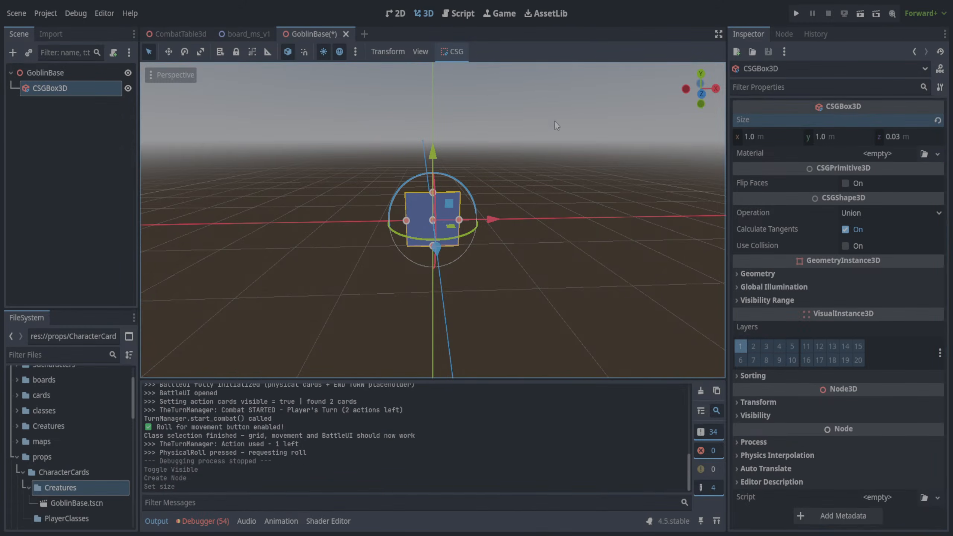
- Try a z size of 0.1 m on the CSGBox3D and return it to 0.03 m
middle_click_drag(554, 121, 592, 206)
scroll(398, 155, "up", 1)
scroll(398, 154, "up", 3)
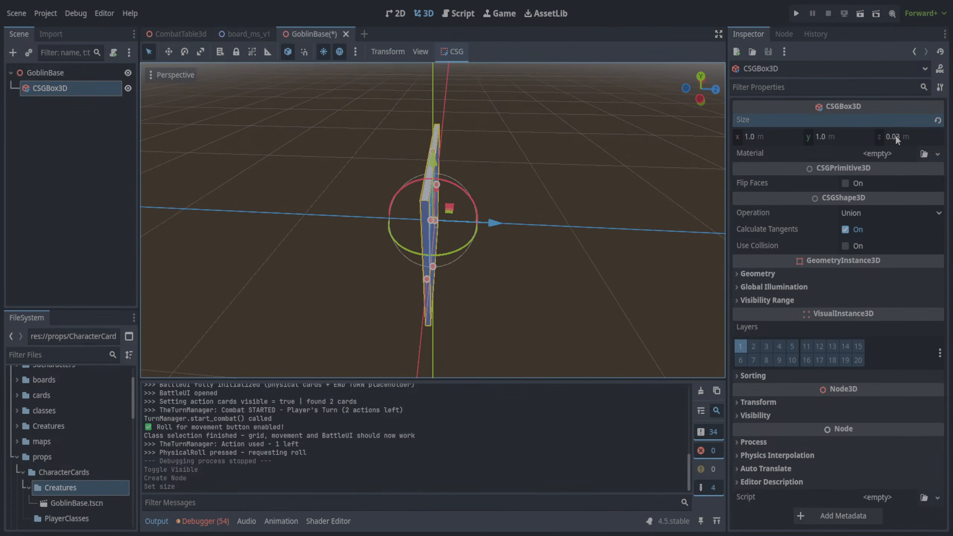
middle_click_drag(670, 164, 375, 125)
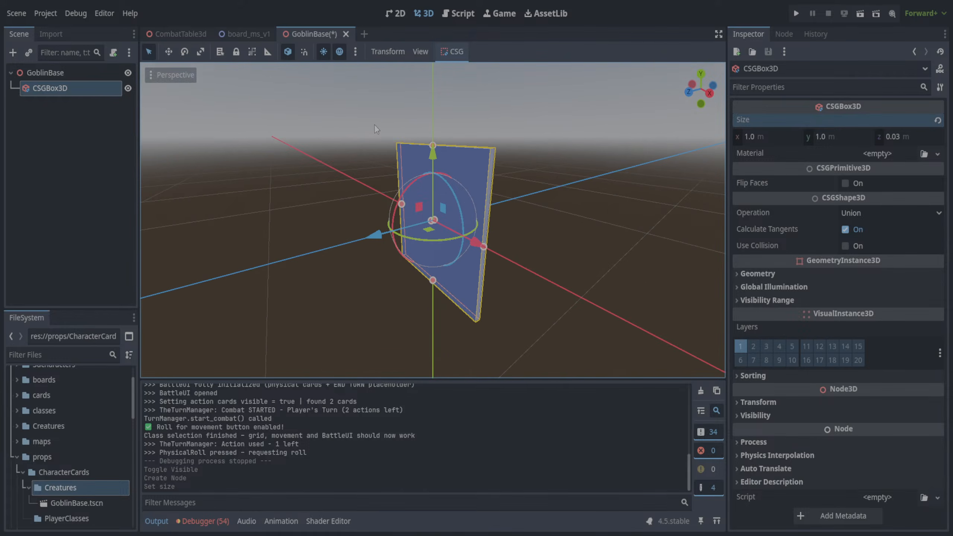
mouse_move(895, 139)
left_mouse_down()
mouse_move(914, 139)
mouse_move(886, 140)
mouse_move(910, 139)
left_mouse_up()
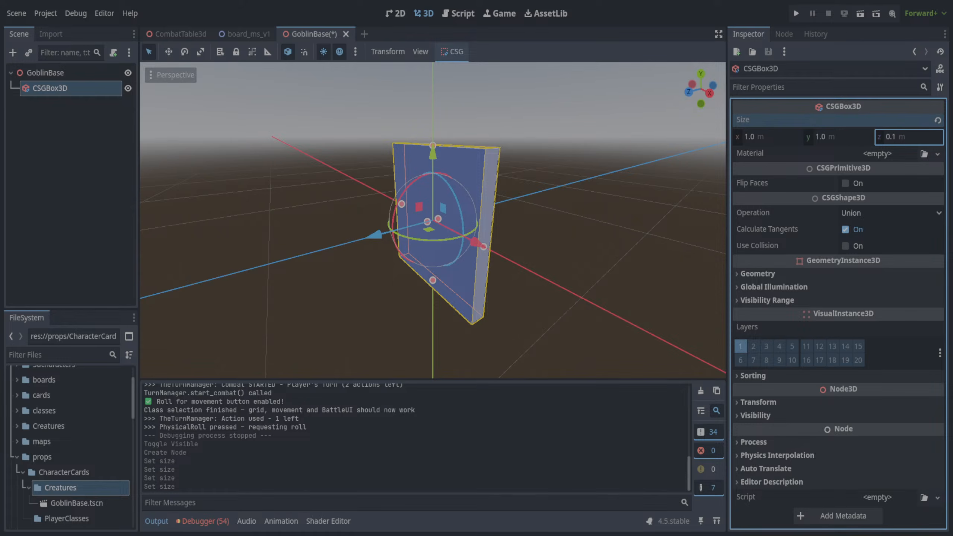
left_click_drag(909, 137, 886, 137)
middle_click_drag(607, 176, 591, 185)
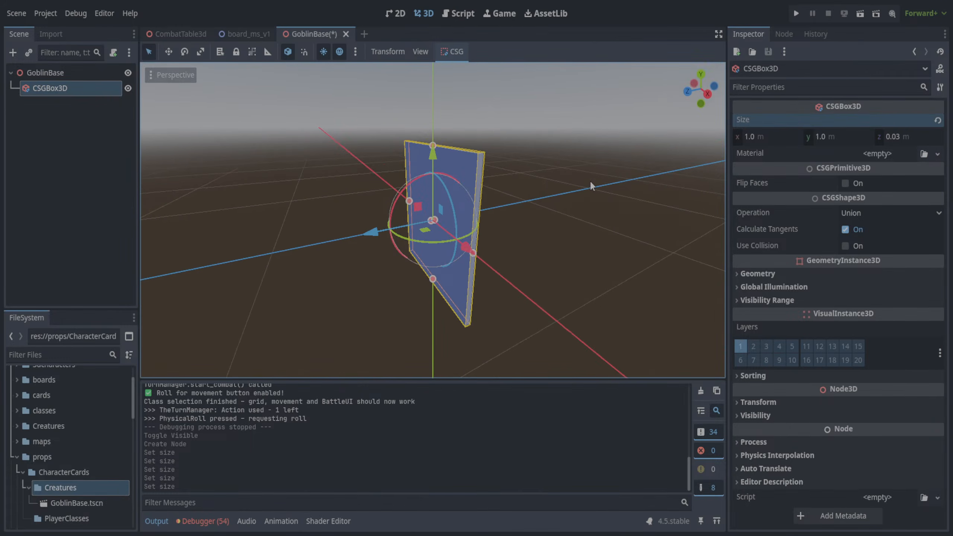
- Set the CSGBox3D's z size to 0.025 m to make the card slightly thinner
left_click(908, 137)
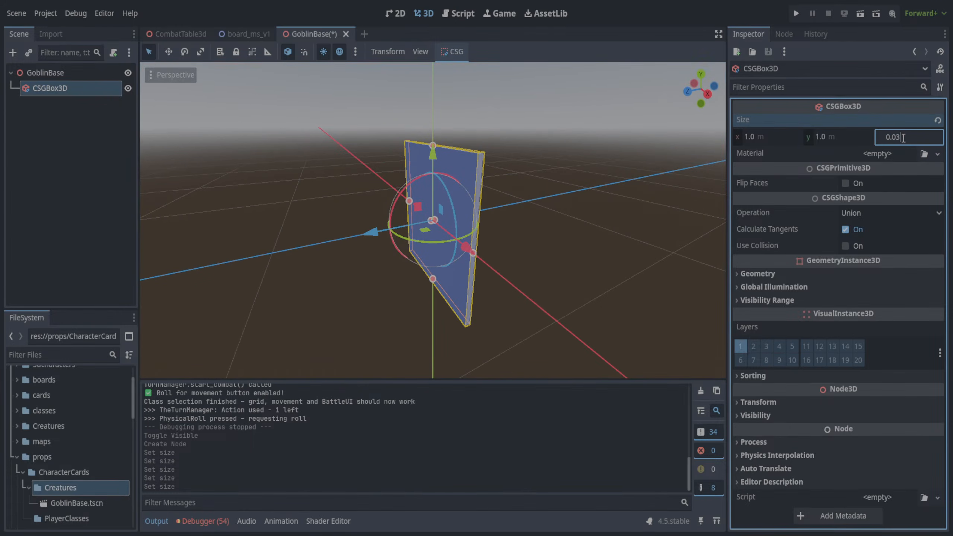
key("BackSpace")
type("25")
key("Return")
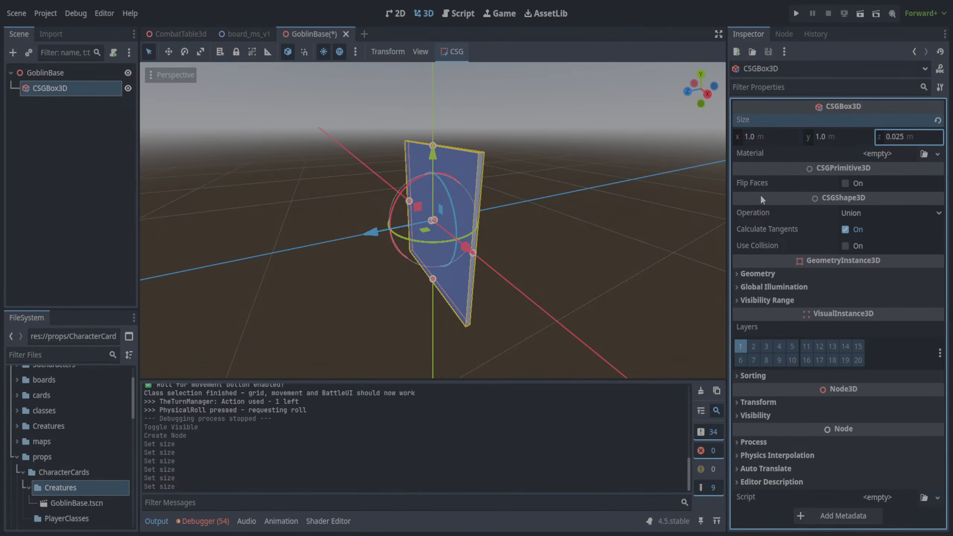
middle_click_drag(590, 207, 705, 187)
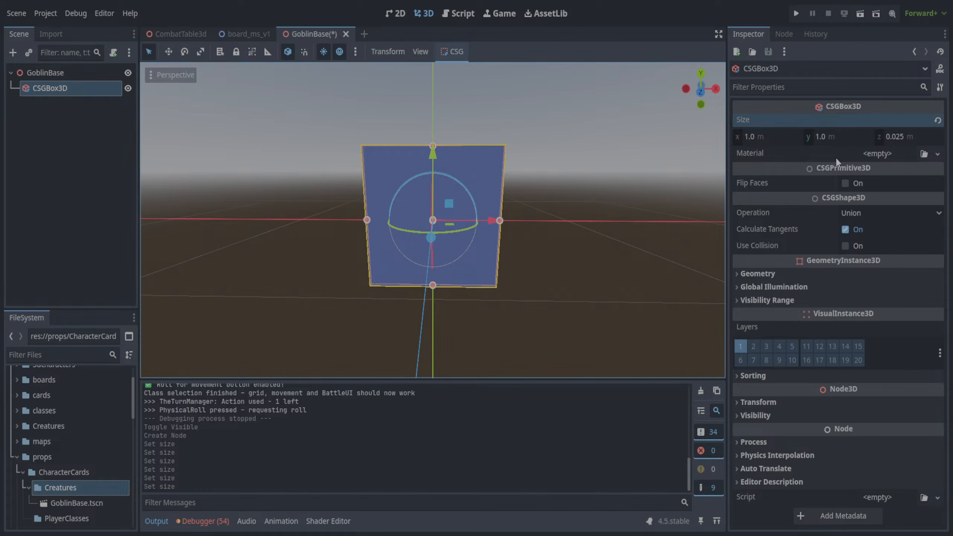
- Assign a new material to the CSGBox3D and expand its albedo settings
left_click(911, 156)
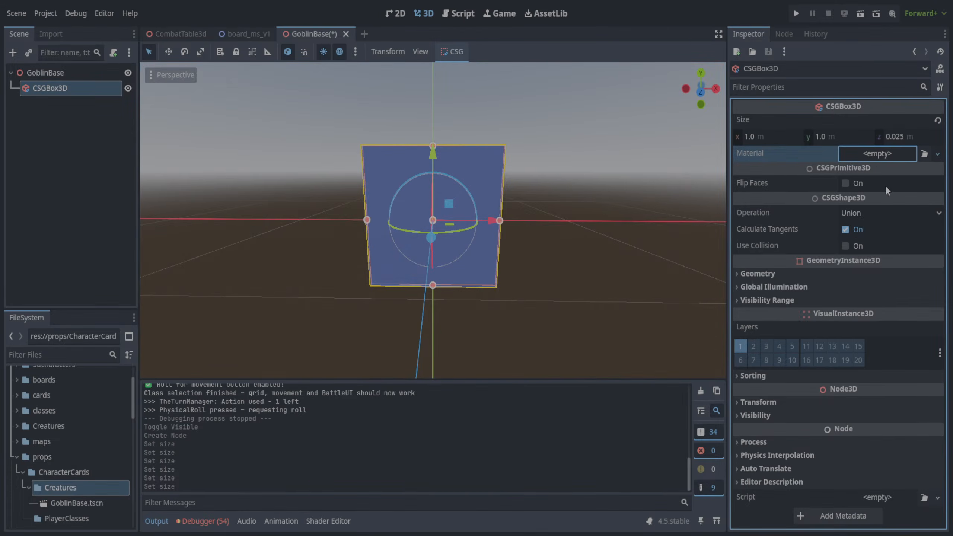
left_click(876, 172)
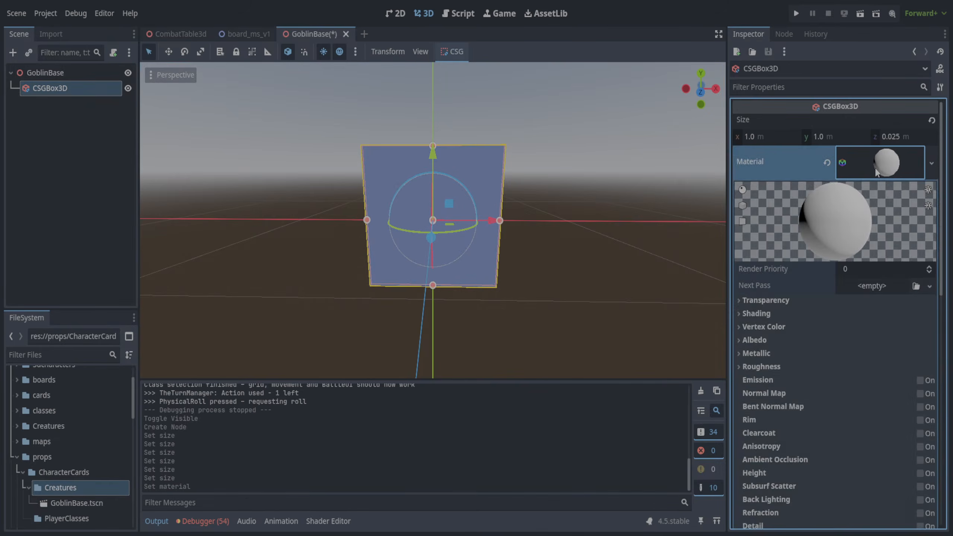
left_click(738, 341)
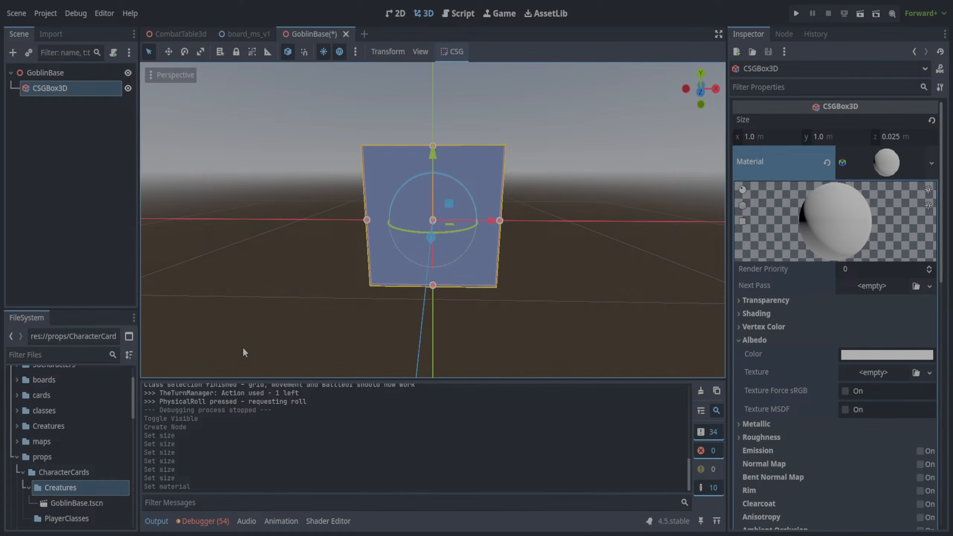
- Create a Goblins folder with a GoblinBase subfolder inside CharacterCards/Creatures, move GoblinBase.tscn into it and save the scene
scroll(72, 451, "down", 4)
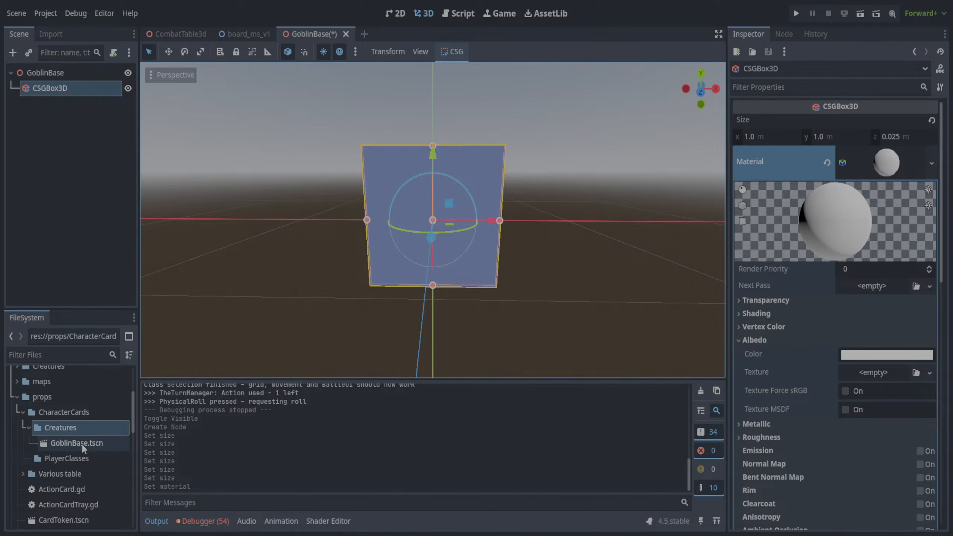
left_click(64, 430)
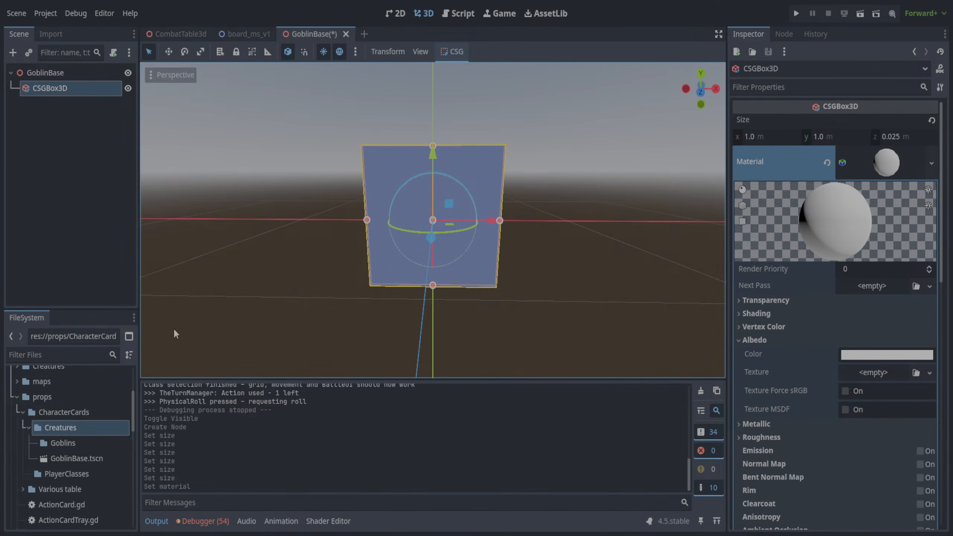
left_click(71, 444)
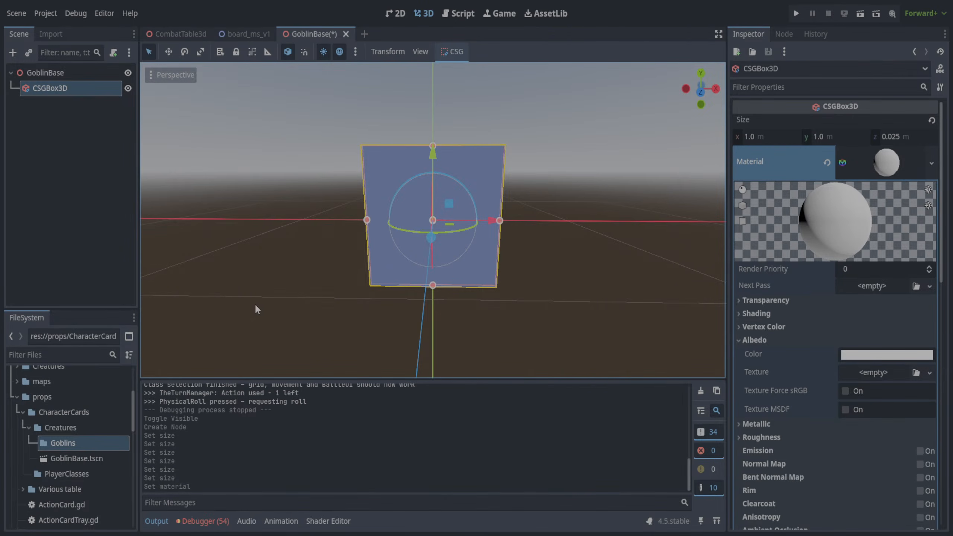
left_click(35, 443)
left_click_drag(62, 476, 80, 464)
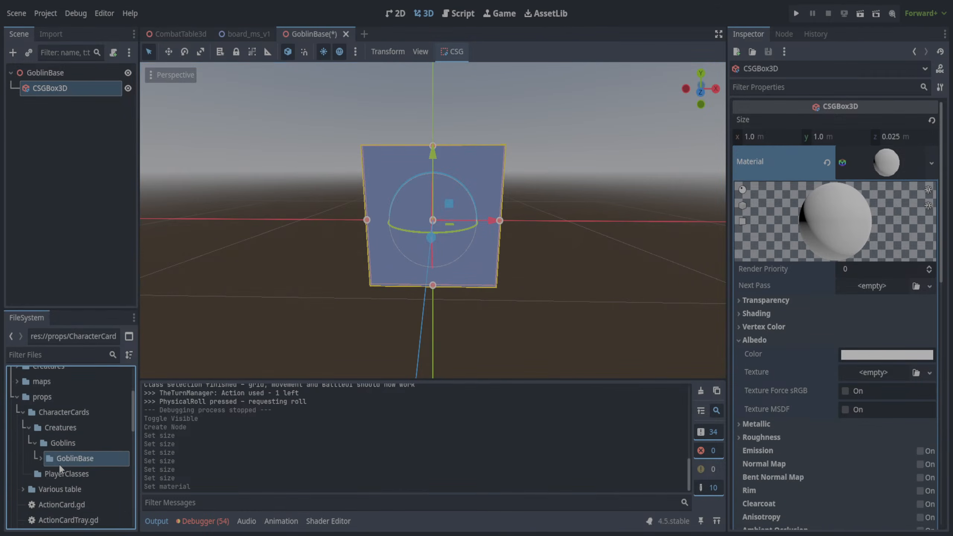
left_click(41, 459)
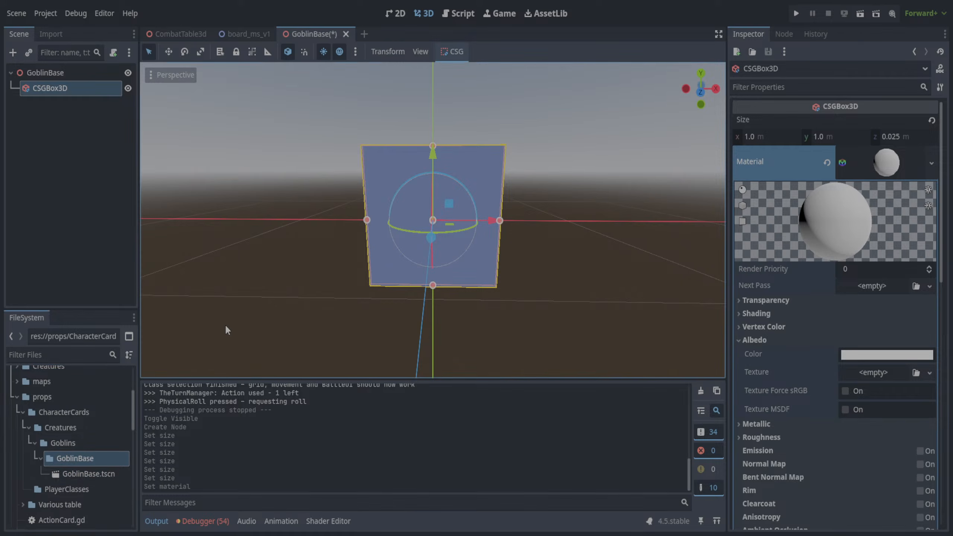
key("ctrl+s")
- Assign vatte_basic.jpg from the new GoblinBase folder as the card material's albedo texture
left_click(99, 458)
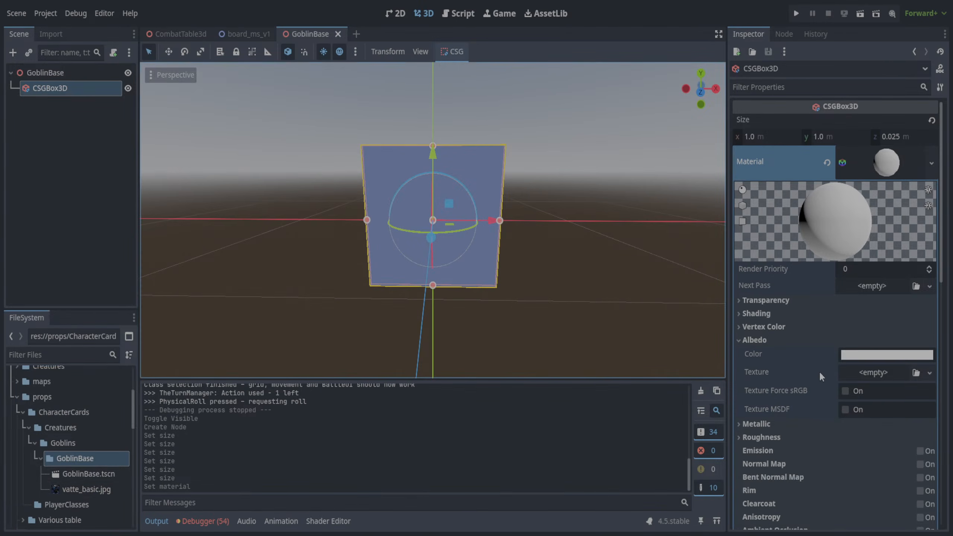
left_click(82, 489)
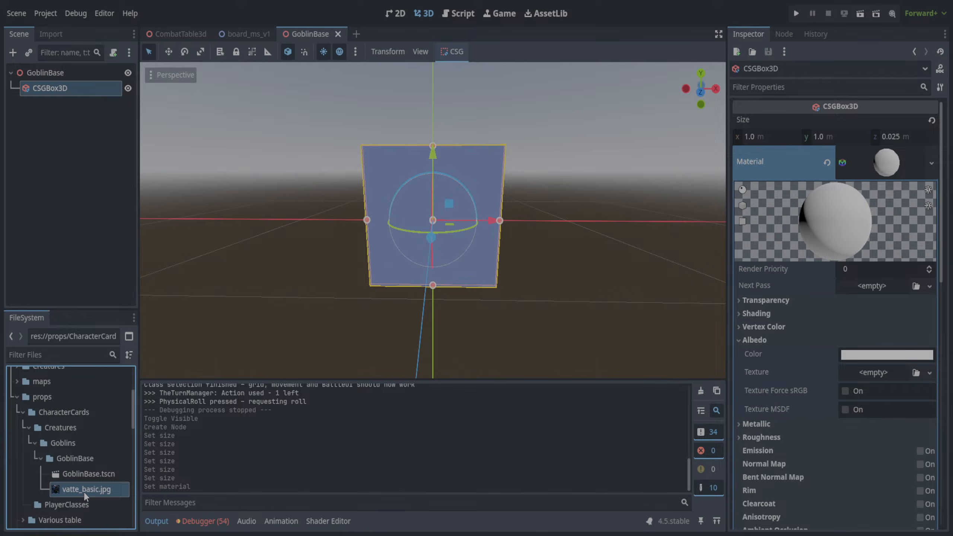
left_click_drag(941, 353, 900, 378)
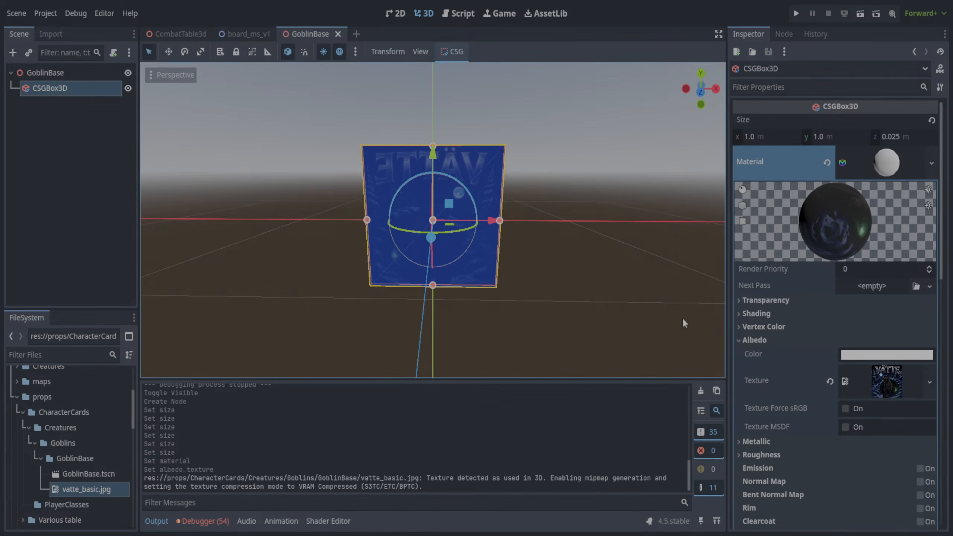
- Rotate the CSGBox3D about 180 degrees around its z axis so the artwork's title on the back face is at the upper edge
mouse_move(630, 224)
middle_mouse_down()
mouse_move(297, 226)
mouse_move(621, 217)
mouse_move(298, 209)
mouse_move(624, 218)
middle_mouse_up()
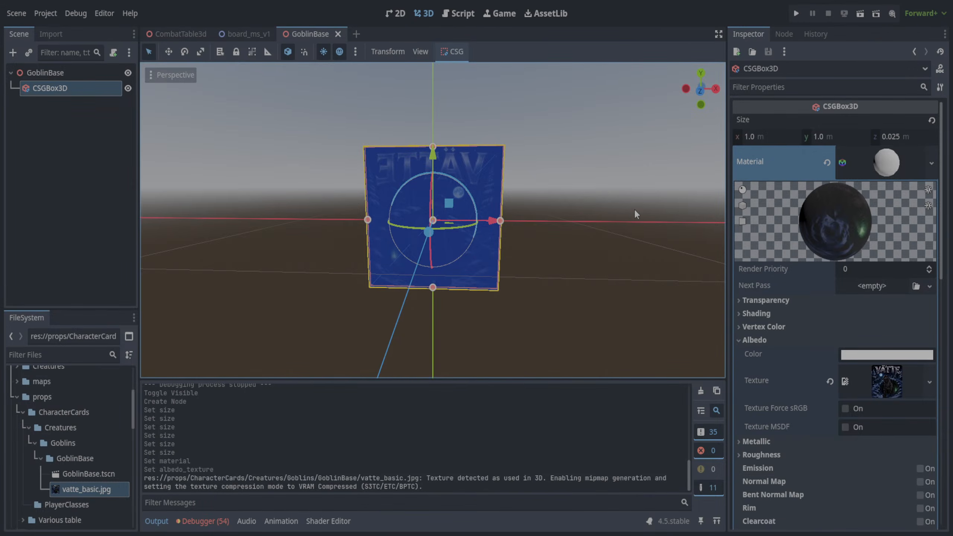
left_click(635, 211)
left_click(484, 211)
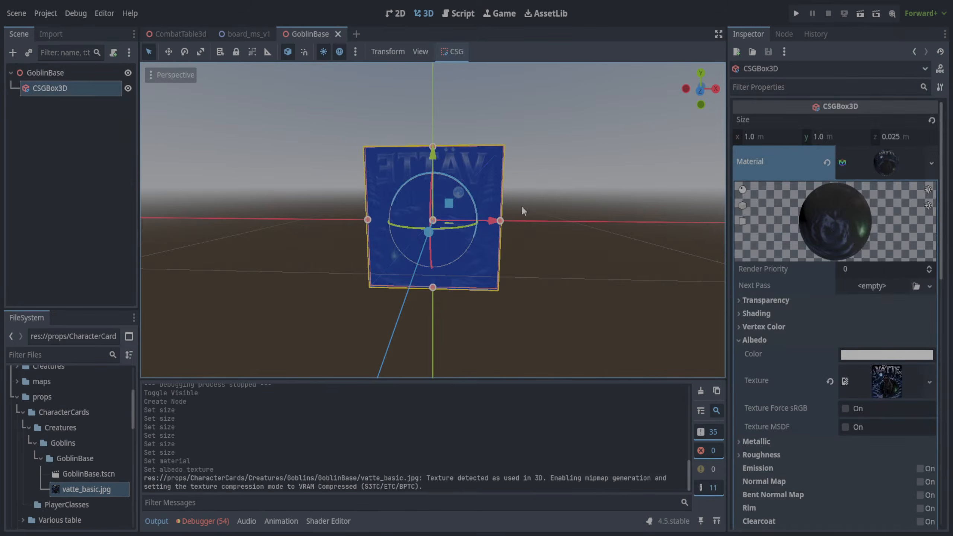
middle_click_drag(522, 207, 302, 247)
left_click(304, 247)
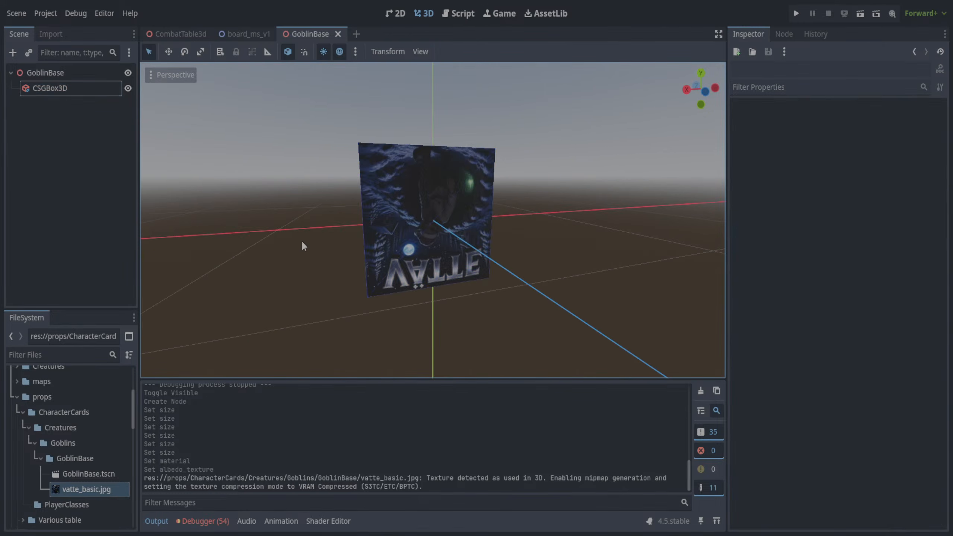
left_click(395, 213)
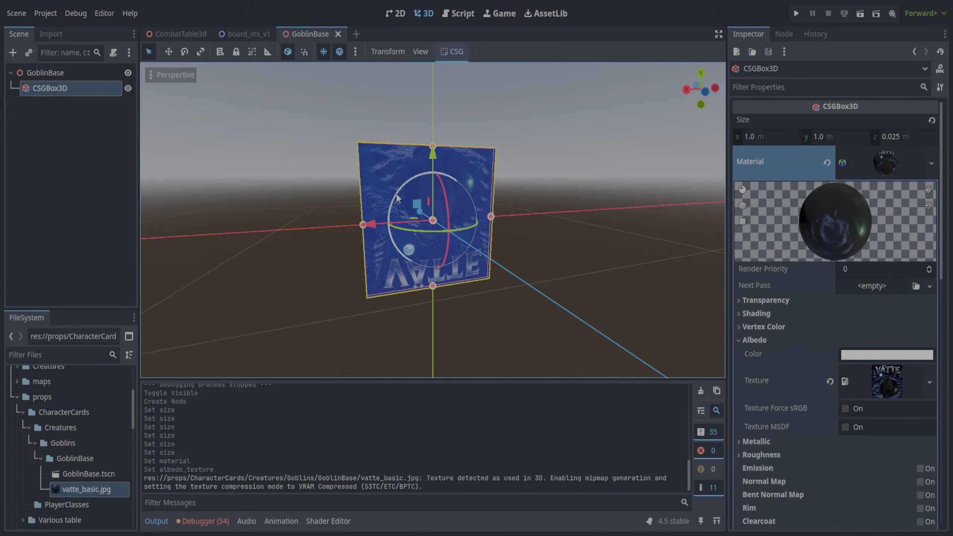
left_click_drag(400, 198, 634, 368)
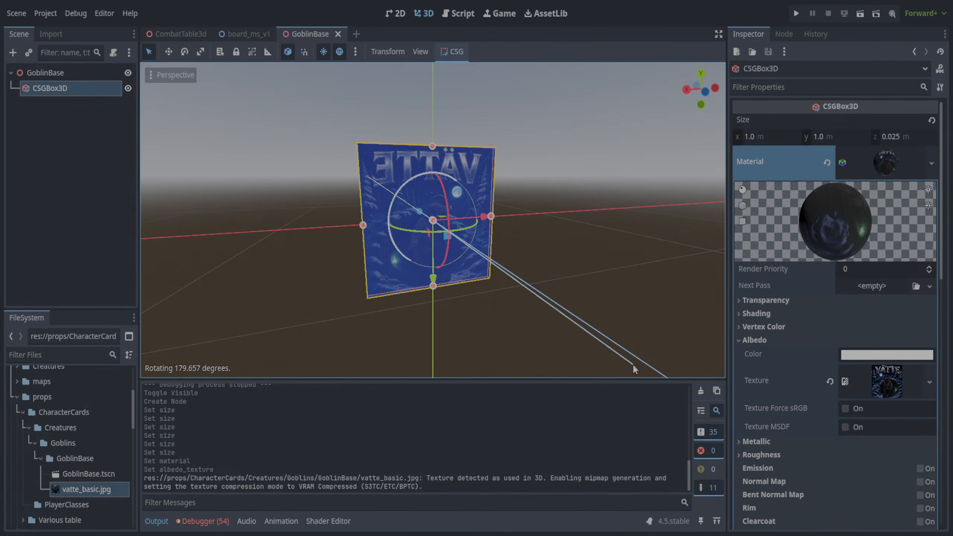
left_click_drag(633, 363, 633, 364)
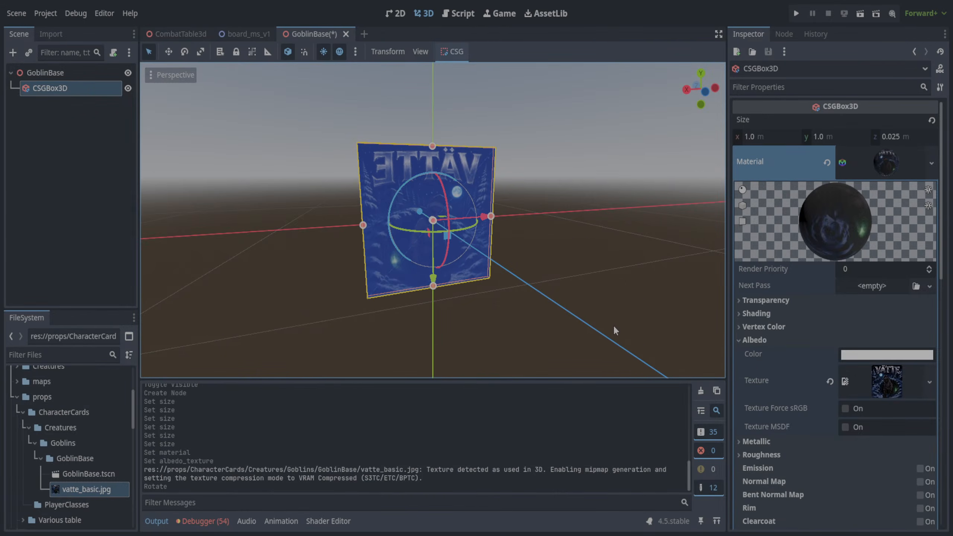
- Compare the card's two faces and fine-tune the CSGBox3D's z rotation, finishing with a turn of about -0.3 degrees
middle_click_drag(613, 324, 218, 265)
middle_click_drag(121, 277, 366, 285)
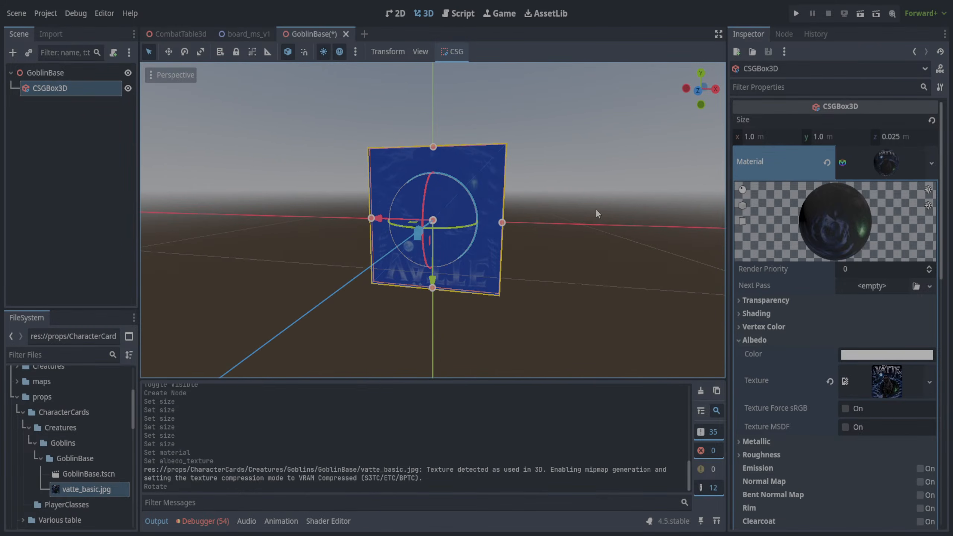
middle_click_drag(596, 210, 271, 209)
mouse_move(470, 236)
left_mouse_down()
mouse_move(352, 227)
mouse_move(456, 240)
mouse_move(488, 233)
left_mouse_up()
left_click_drag(452, 184, 480, 112)
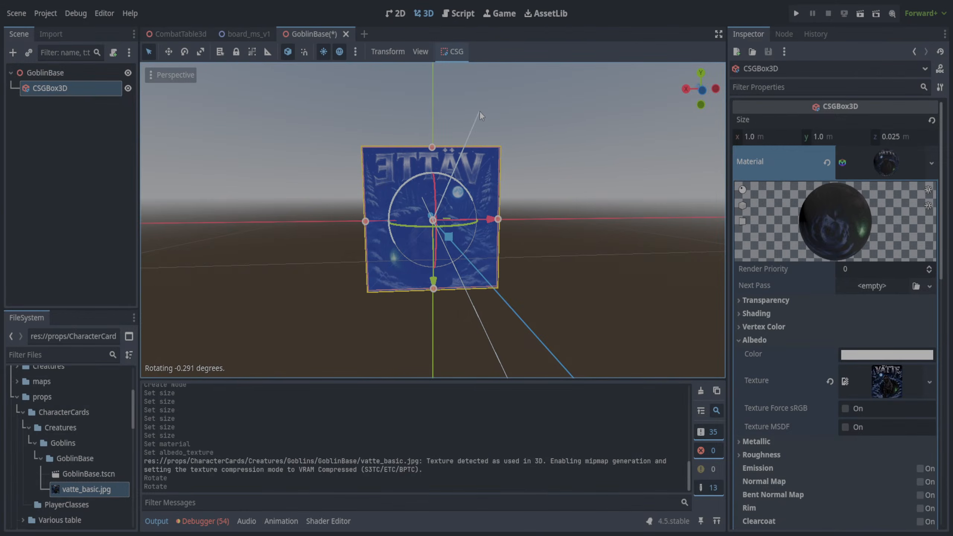
left_click_drag(480, 110, 480, 111)
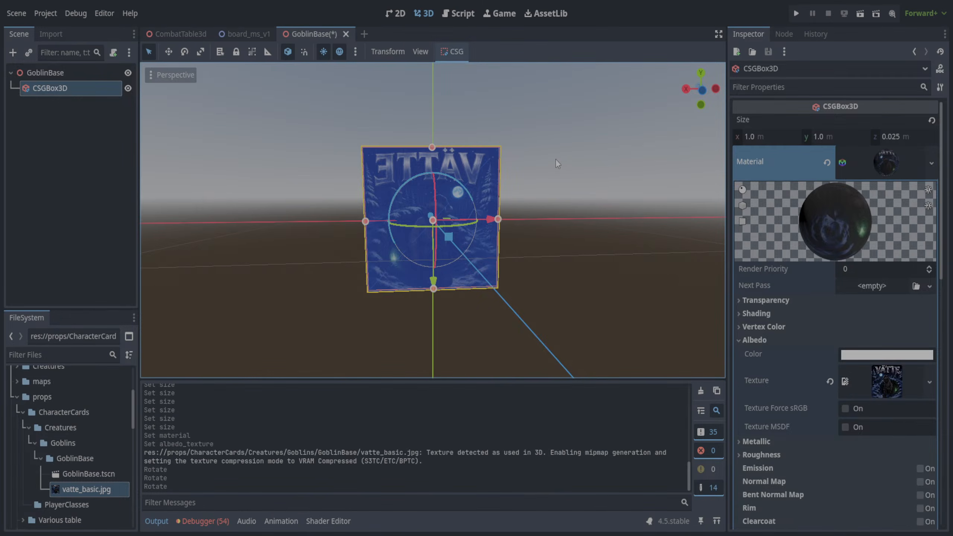
left_click(559, 162)
mouse_move(535, 170)
middle_mouse_down()
mouse_move(173, 180)
mouse_move(581, 187)
mouse_move(529, 188)
middle_mouse_up()
left_click(473, 193)
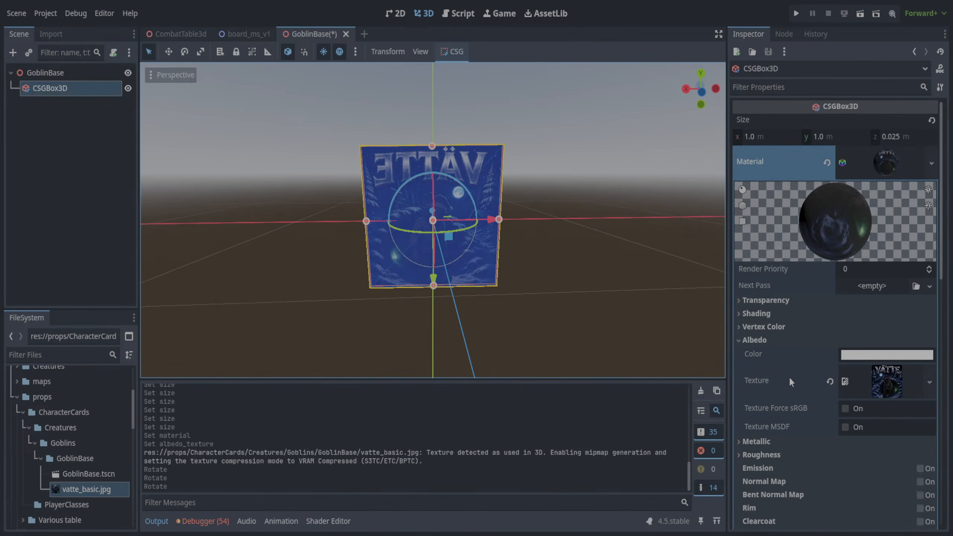
- Look through the card material's properties and try a UV2 scale of 5.145 on all axes, undoing the change
scroll(785, 367, "down", 3)
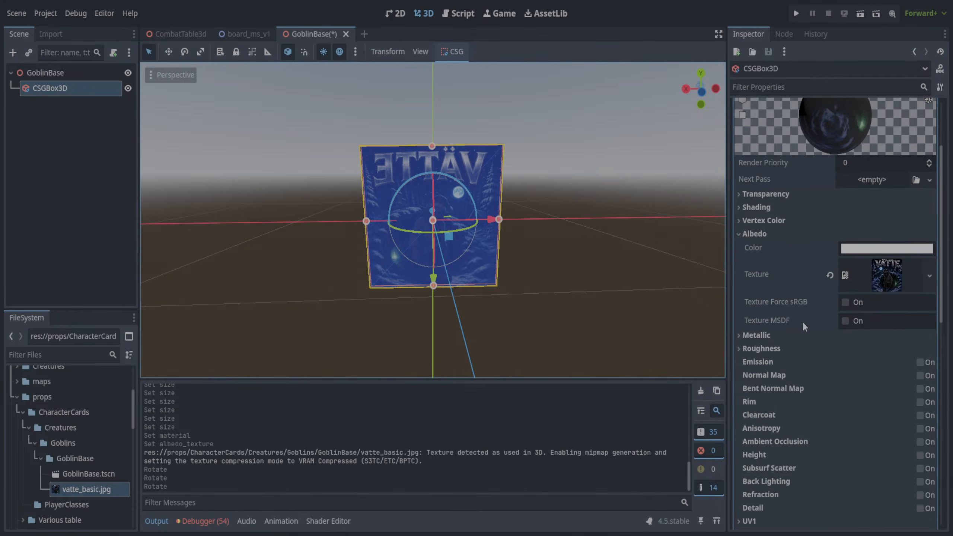
scroll(796, 237, "up", 3)
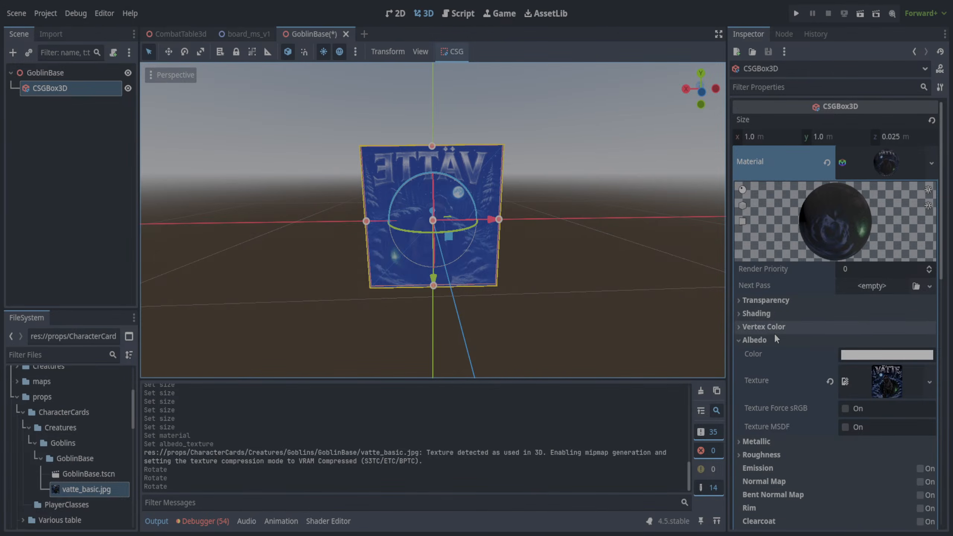
scroll(774, 332, "down", 2)
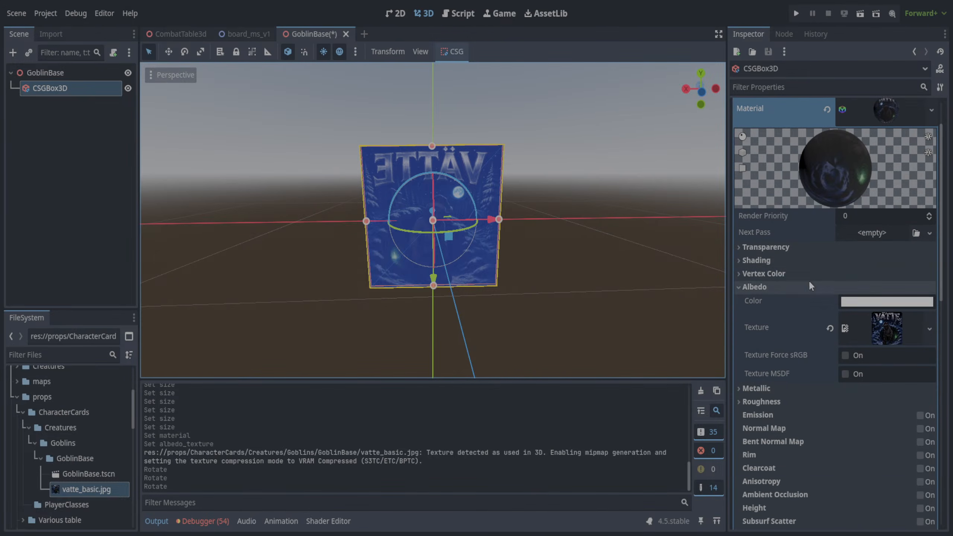
scroll(809, 280, "down", 4)
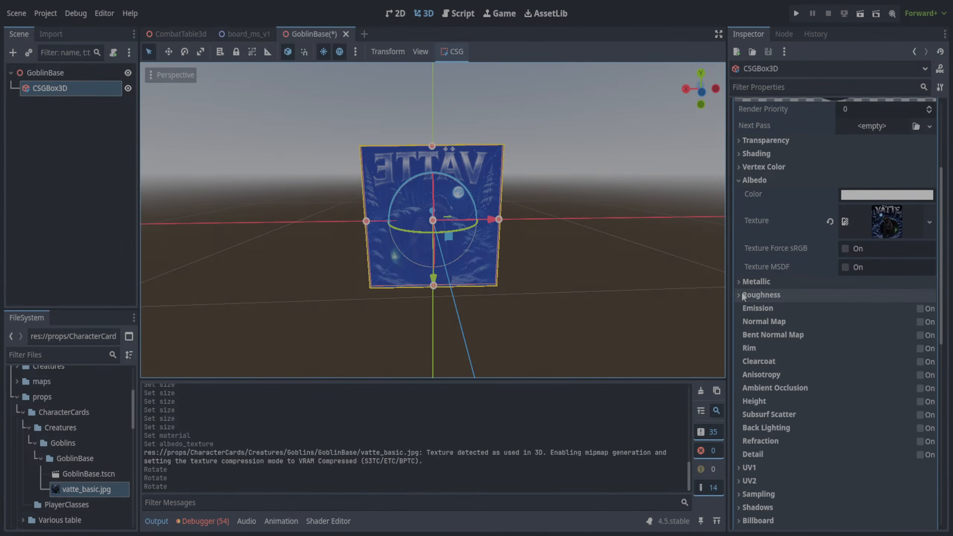
scroll(740, 284, "down", 5)
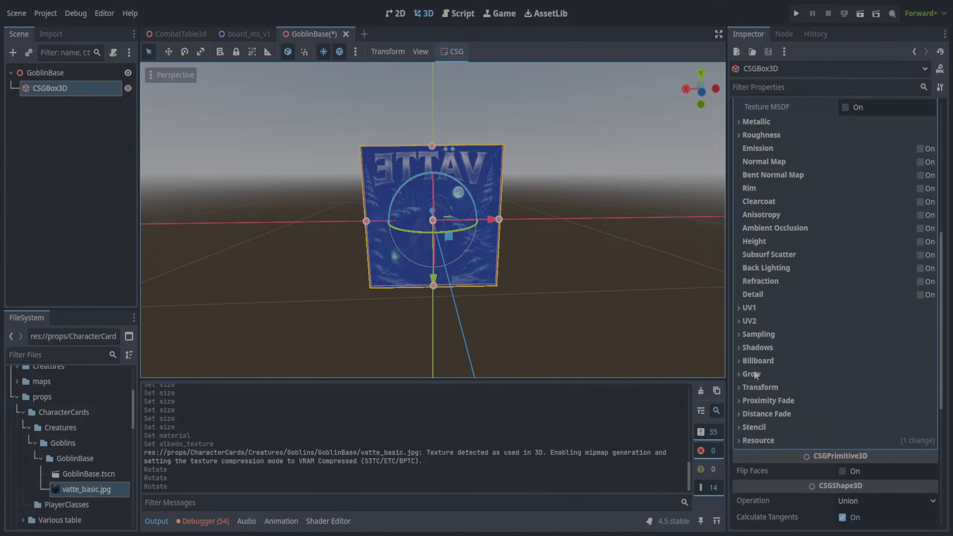
left_click(738, 307)
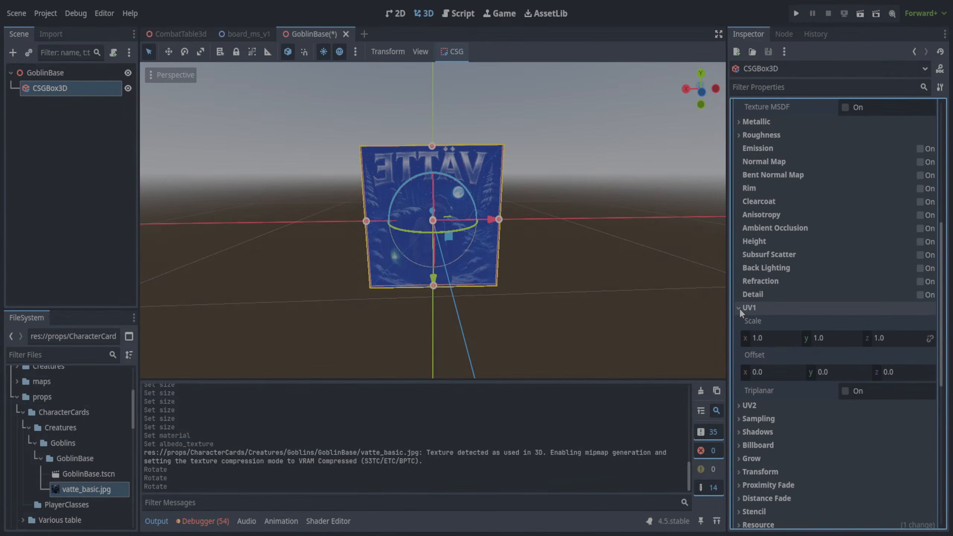
left_click(739, 308)
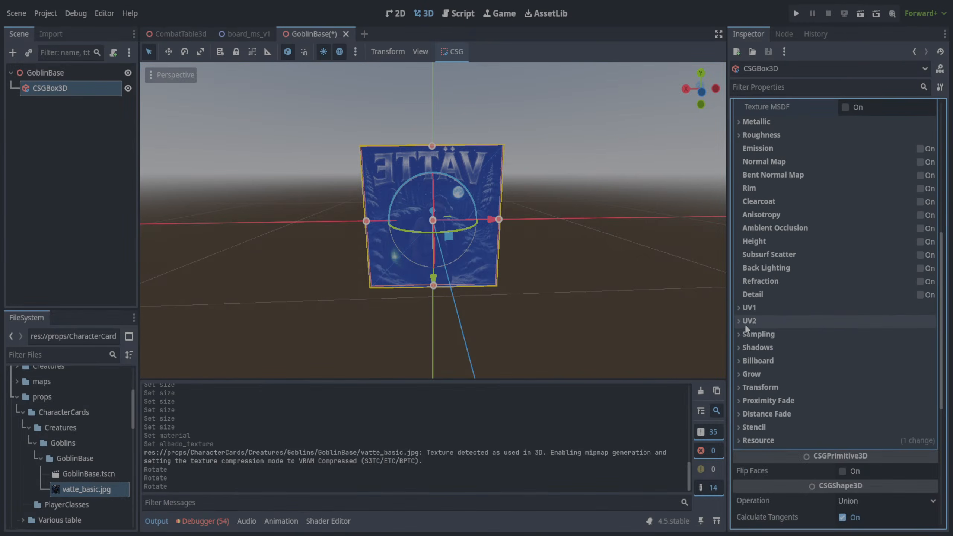
left_click(737, 321)
left_click_drag(761, 351, 792, 351)
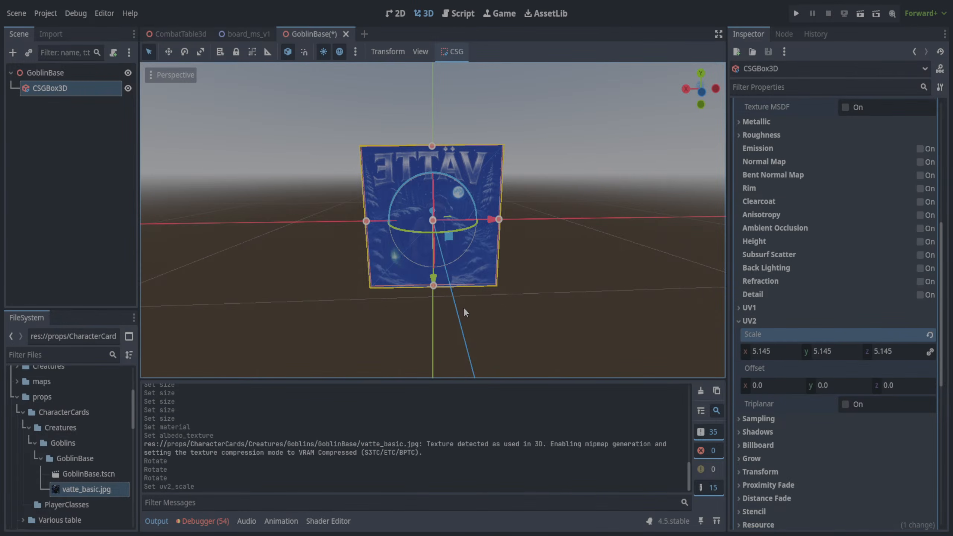
key("ctrl+z")
left_click(742, 320)
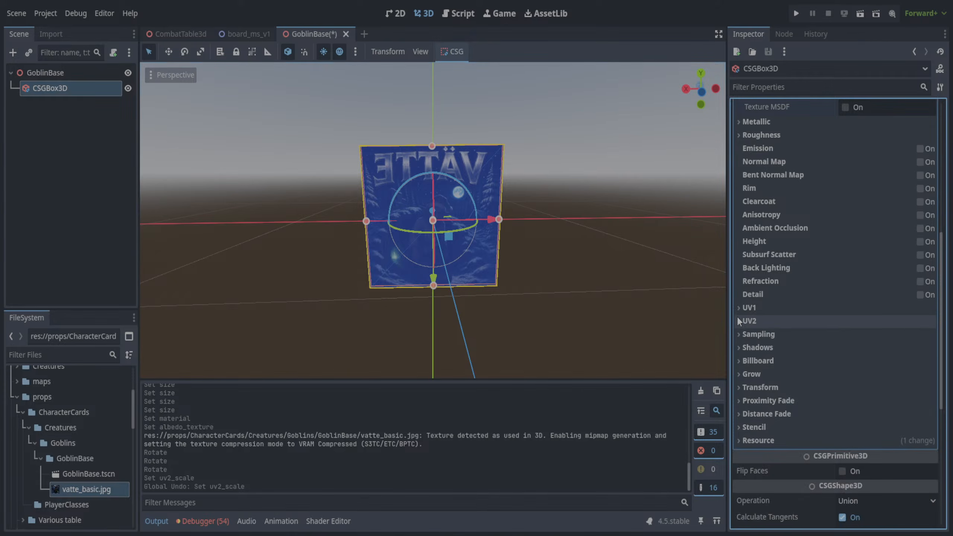
- Try a UV1 x scale of 2.775 on the card material and undo it
left_click(736, 306)
left_click_drag(766, 338, 792, 338)
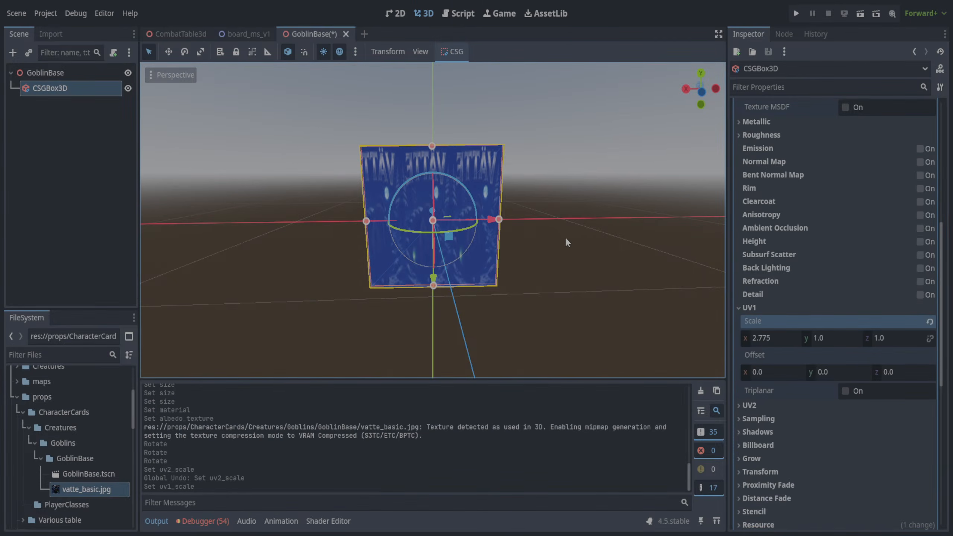
key("ctrl+z")
- Turn on Flip Faces for the CSGBox3D
middle_click_drag(537, 244, 454, 264)
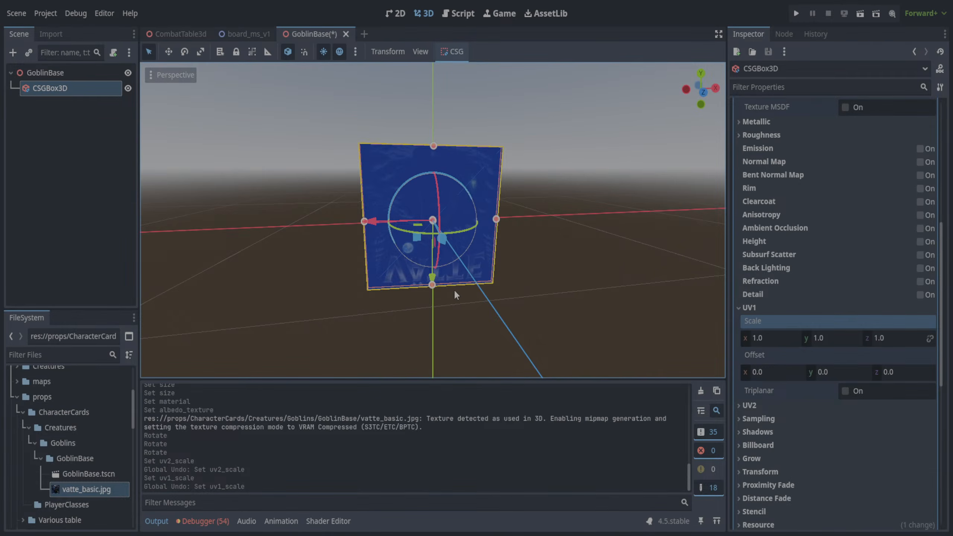
middle_click_drag(588, 261, 577, 263)
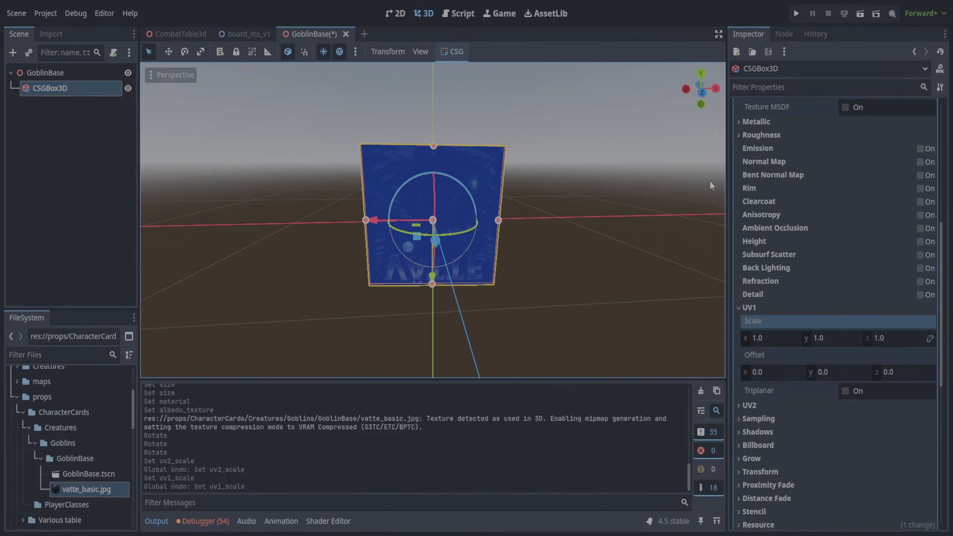
scroll(828, 153, "up", 5)
scroll(828, 154, "up", 3)
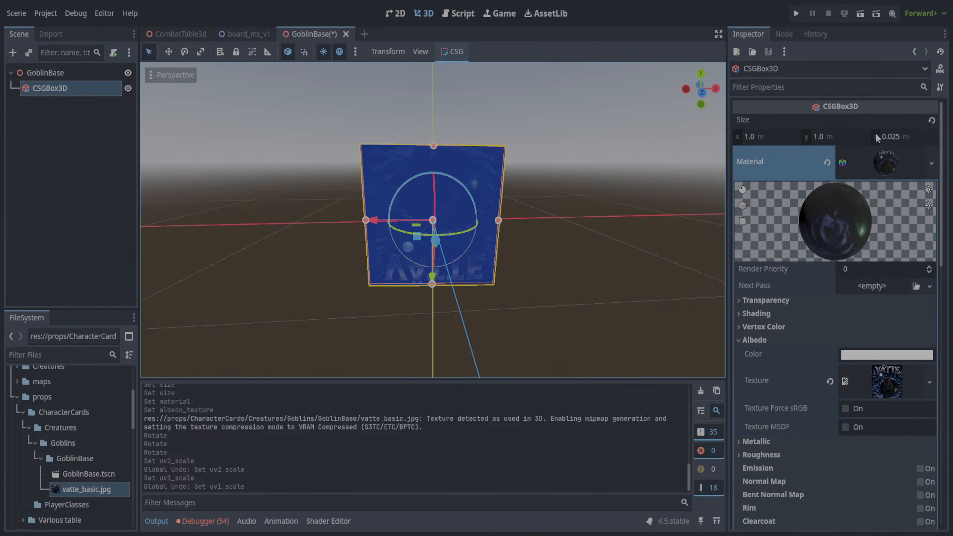
left_click(765, 119)
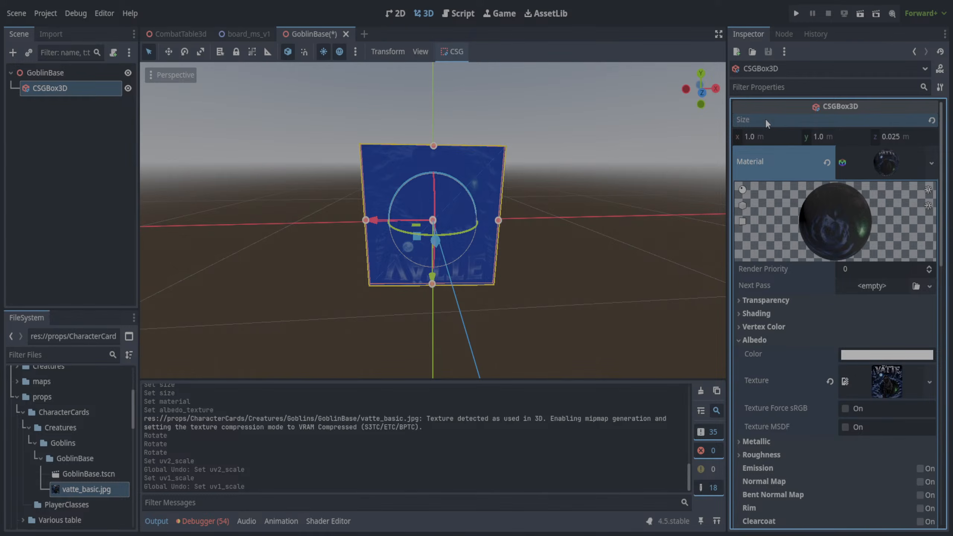
scroll(790, 398, "down", 12)
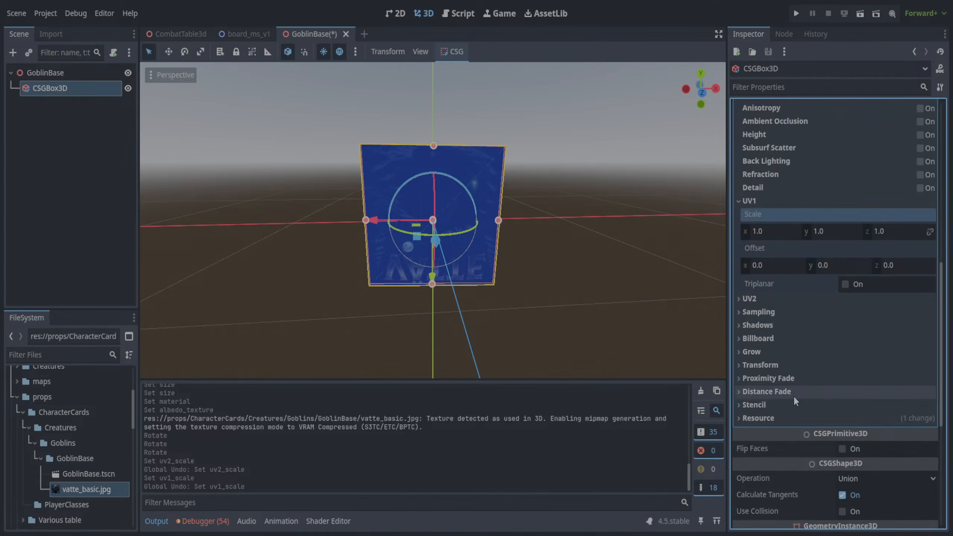
scroll(794, 395, "down", 5)
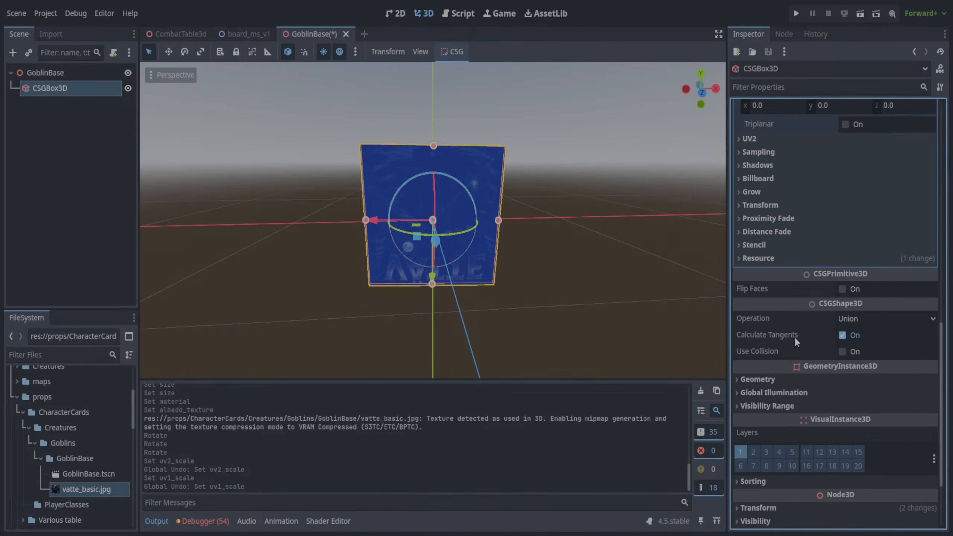
left_click(842, 288)
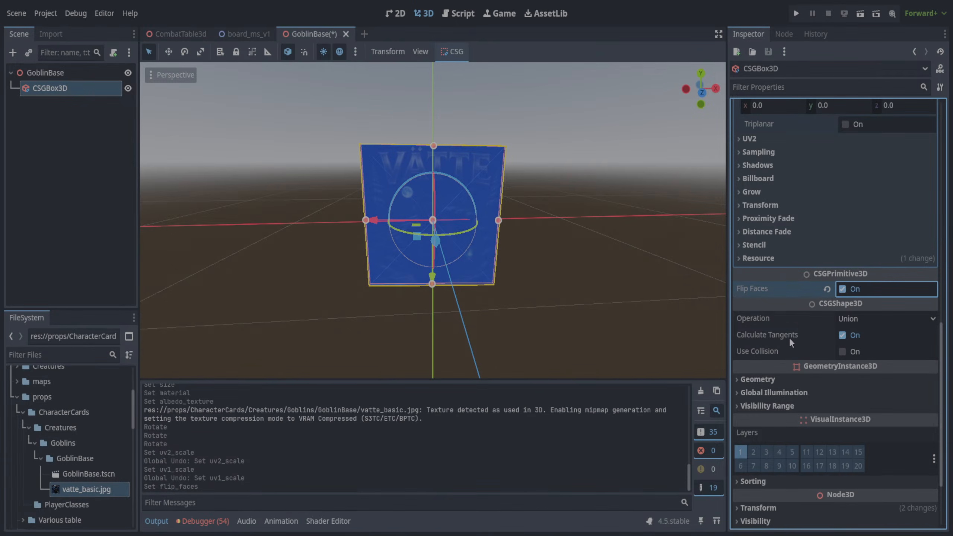
left_click(738, 379)
scroll(790, 383, "down", 3)
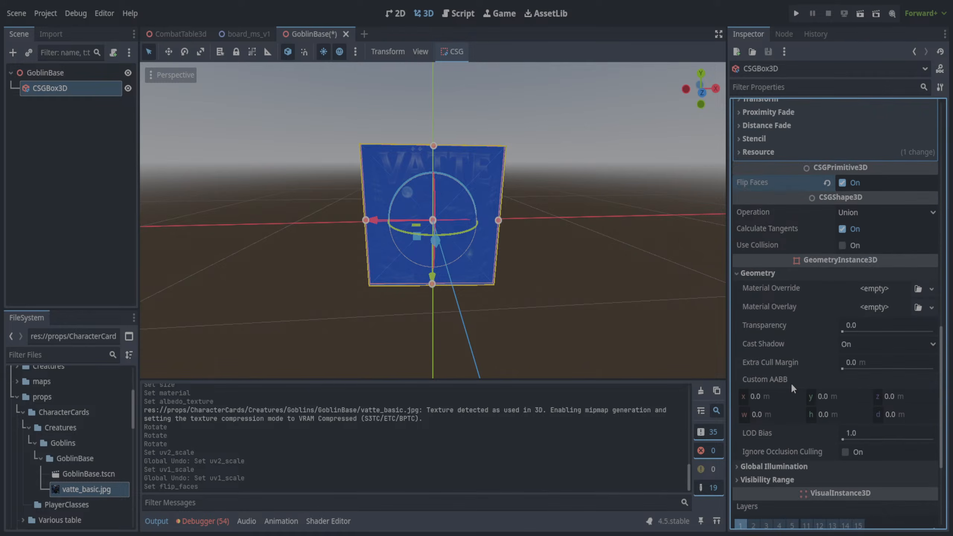
- Rotate the CSGBox3D by about 180 degrees around its z axis so the VÄTTE title stands upright at the card's upper edge
left_click(621, 268)
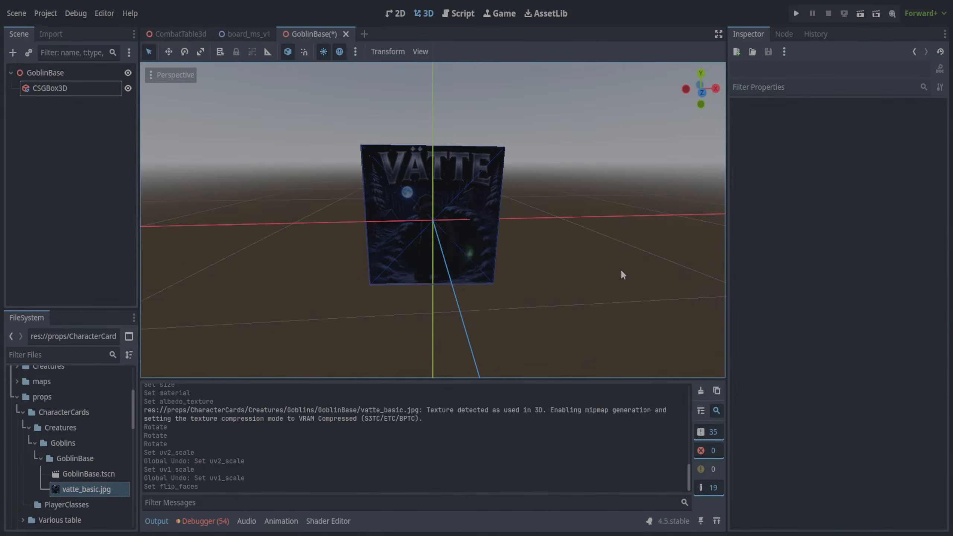
middle_click_drag(583, 259, 360, 240)
left_click(459, 208)
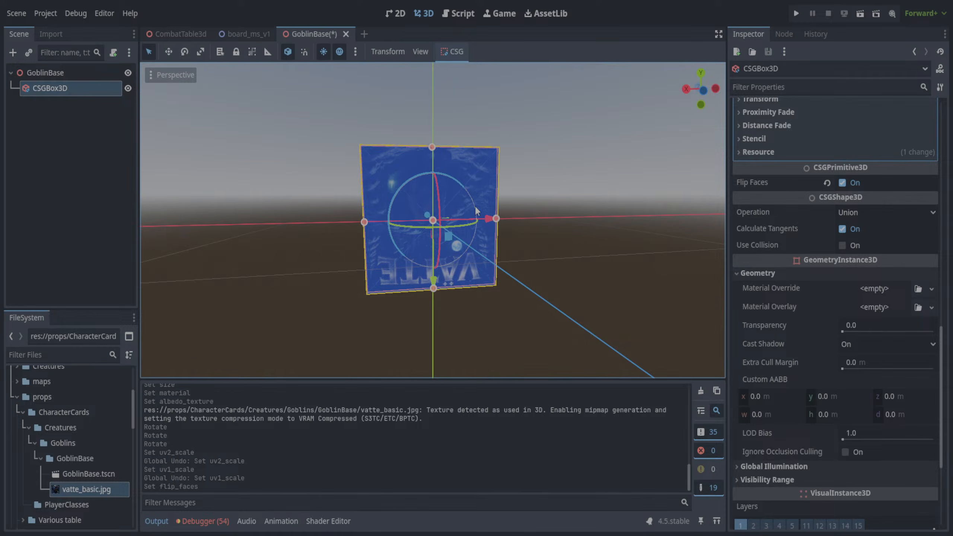
left_click_drag(458, 181, 362, 320)
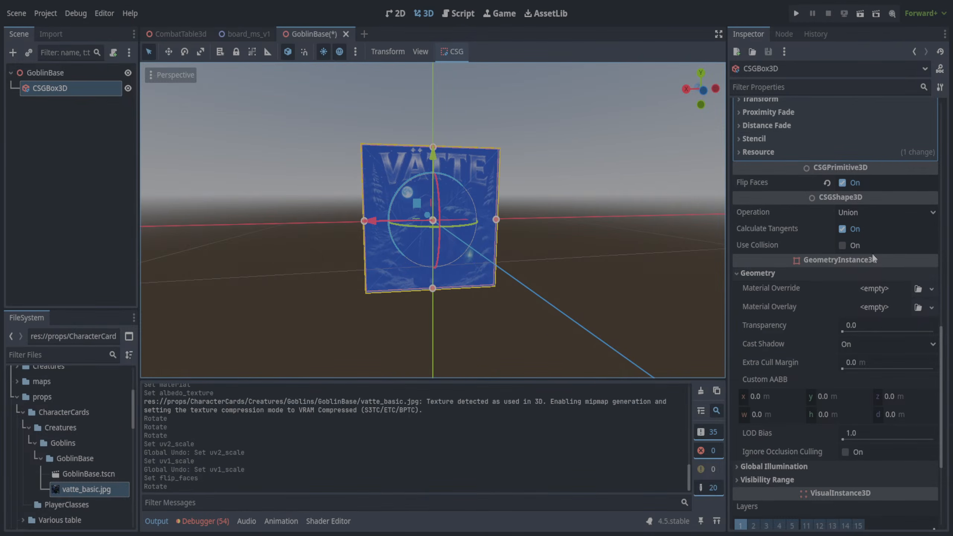
- Set the CSGBox3D's y and z rotation to exactly 0 degrees in its transform
scroll(861, 167, "up", 15)
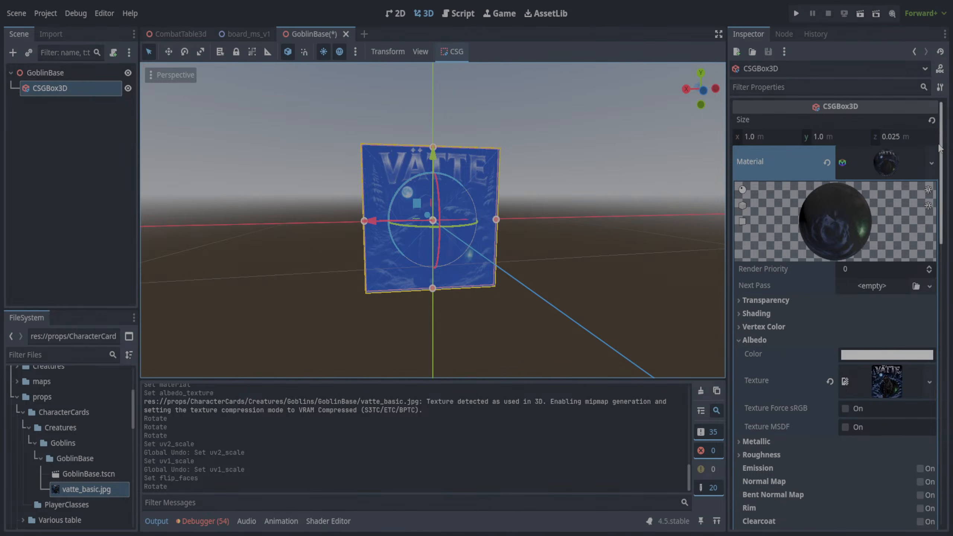
left_click_drag(940, 147, 946, 434)
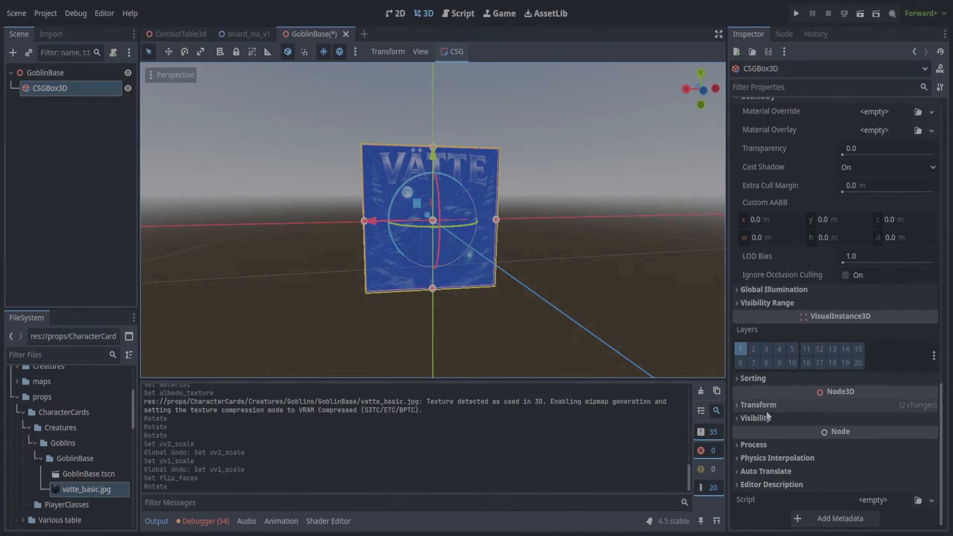
left_click(746, 407)
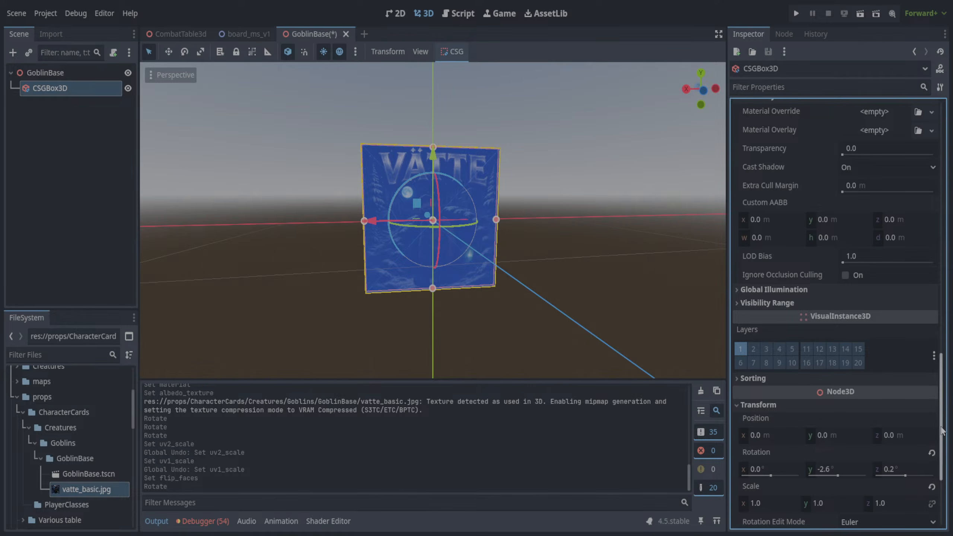
left_click_drag(941, 431, 942, 468)
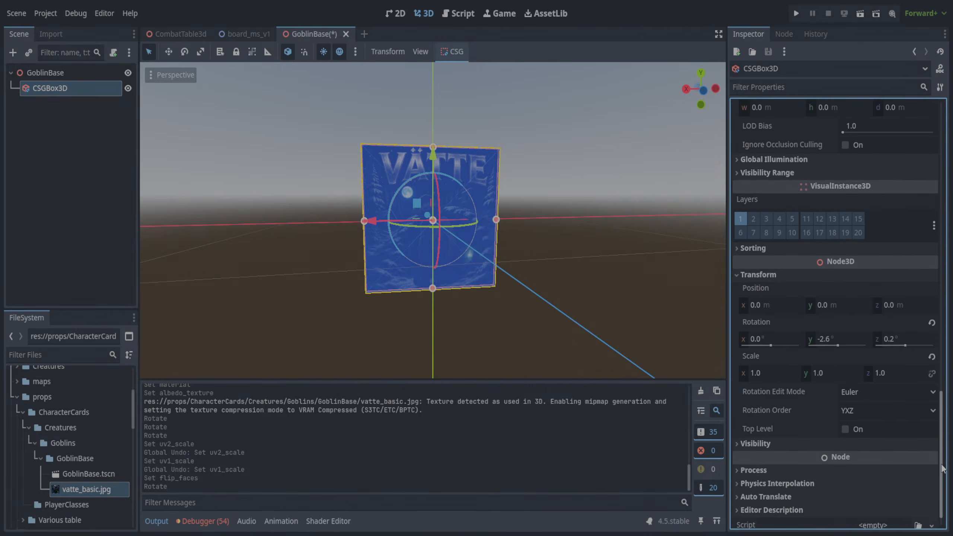
left_click(825, 338)
type("0")
key("Return")
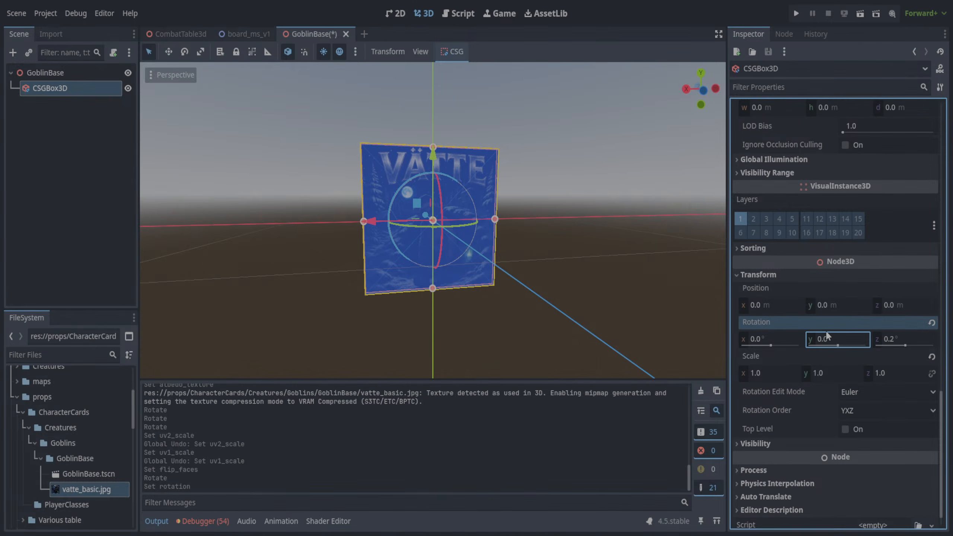
left_click(893, 338)
type("0")
key("Return")
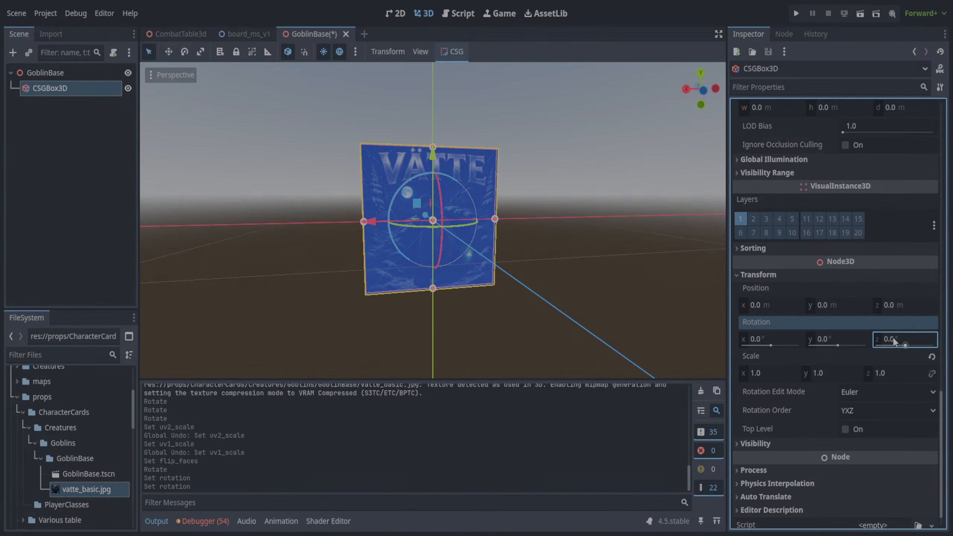
- Check the card from several sides and raise the CSGBox3D along the y axis to about 0.507 m, standing on the ground plane
left_click(626, 246)
middle_click_drag(608, 240, 722, 235)
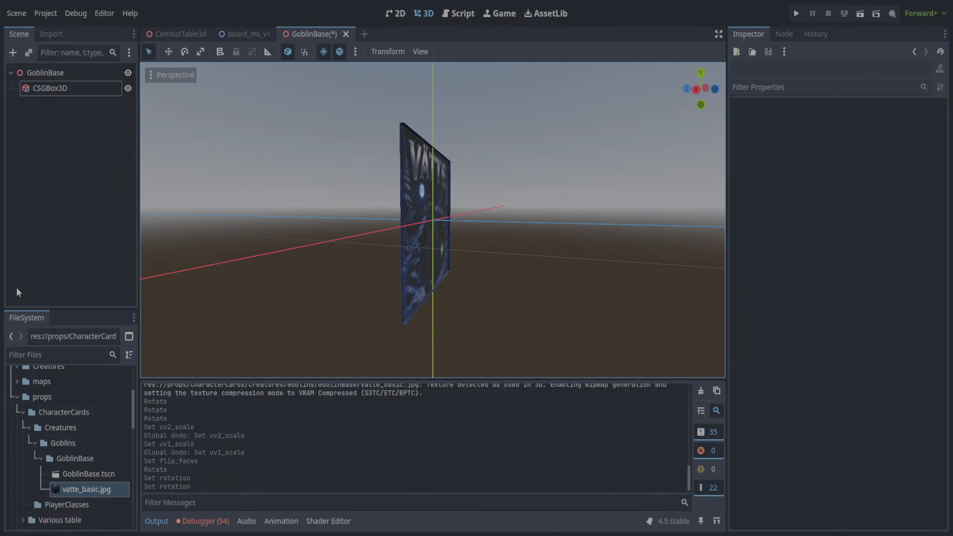
middle_click_drag(193, 281, 393, 270)
left_click(393, 265)
middle_click_drag(616, 246, 296, 249)
left_click(630, 249)
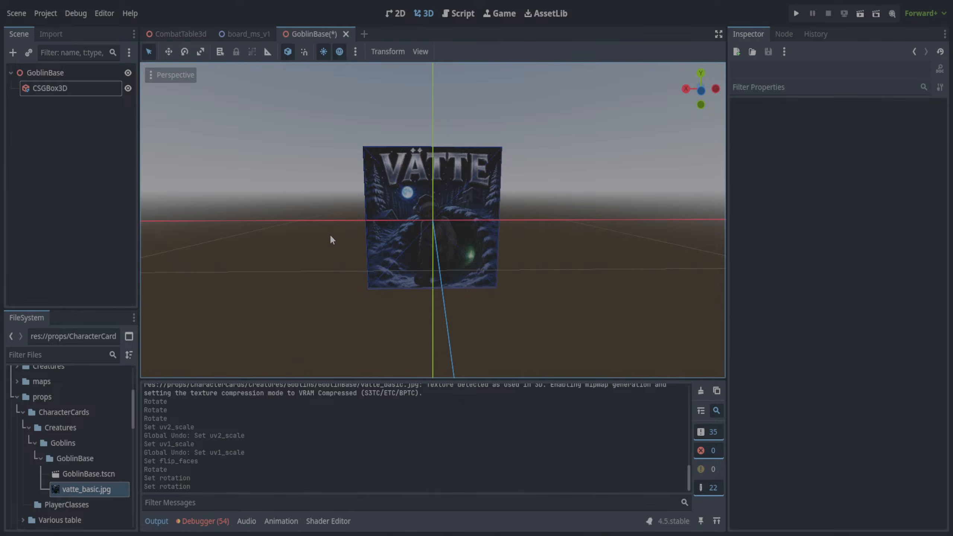
left_click(401, 213)
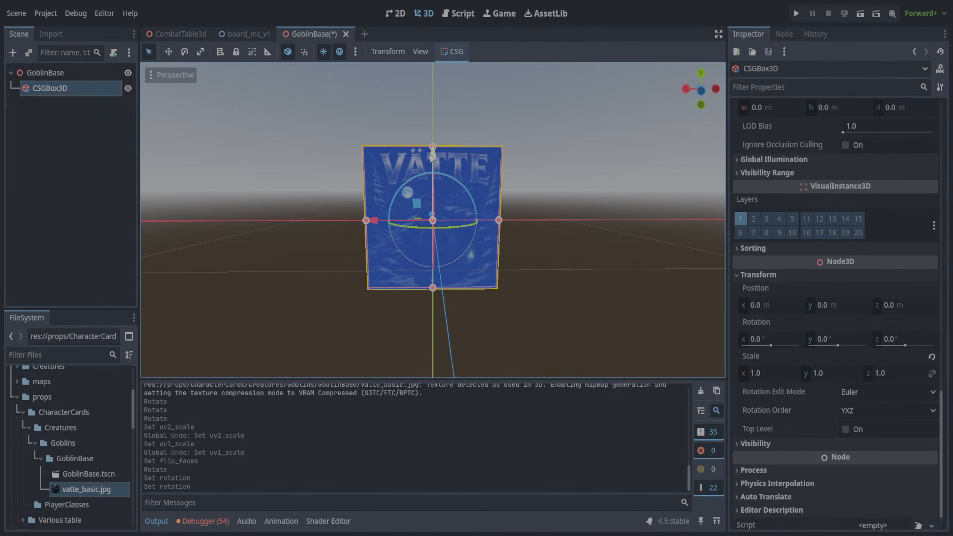
left_click_drag(433, 161, 443, 73)
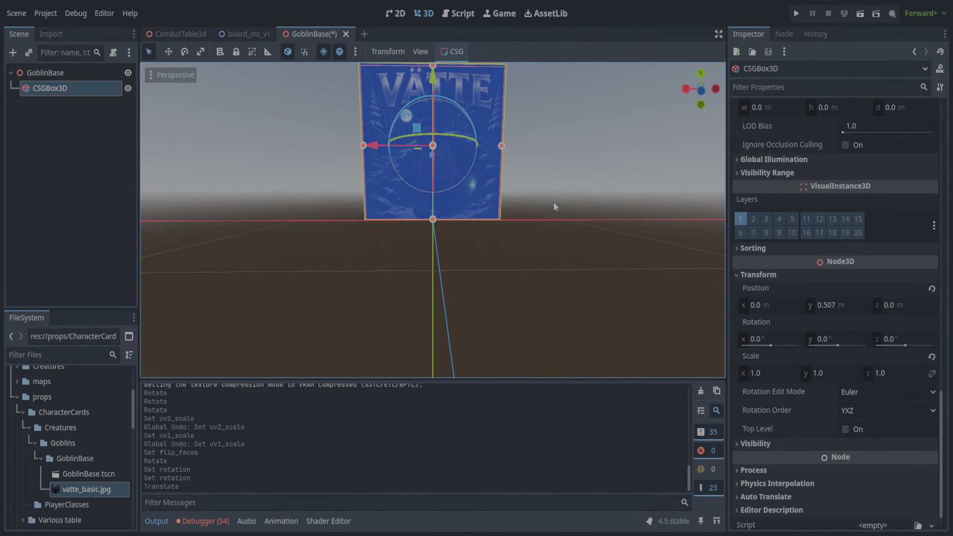
- Check the raised card from closer up and save the GoblinBase scene
left_click(560, 208)
middle_click_drag(560, 208, 587, 228)
scroll(549, 201, "up", 2)
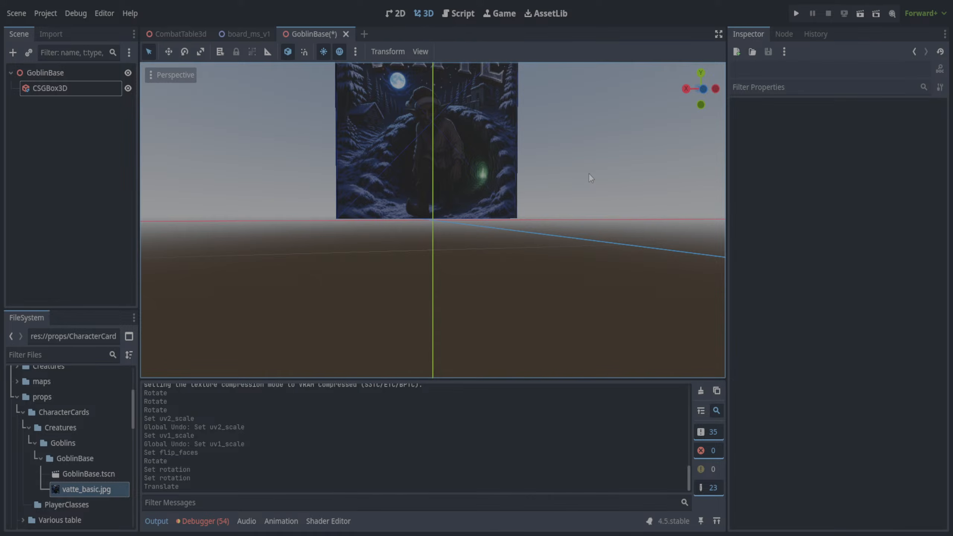
middle_click_drag(590, 175, 572, 324)
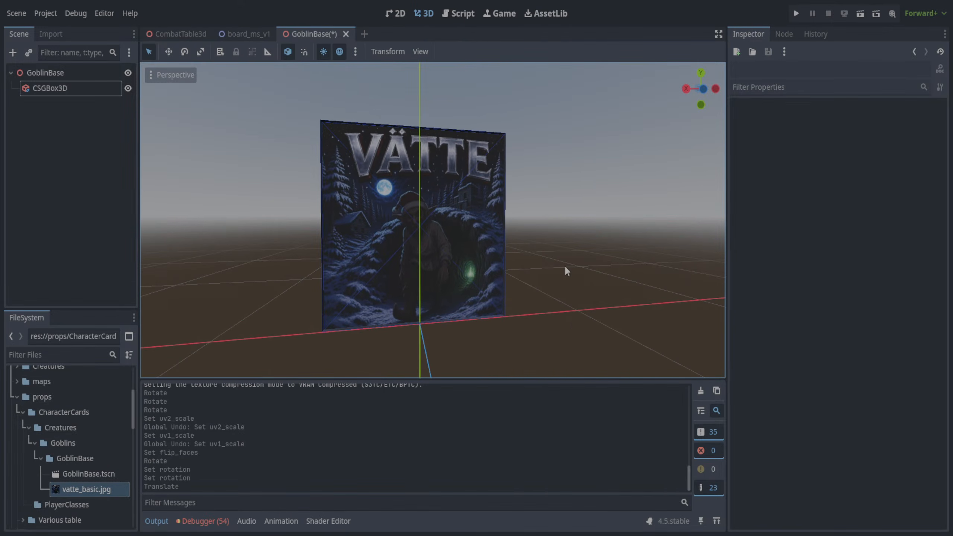
middle_click_drag(566, 273, 546, 278)
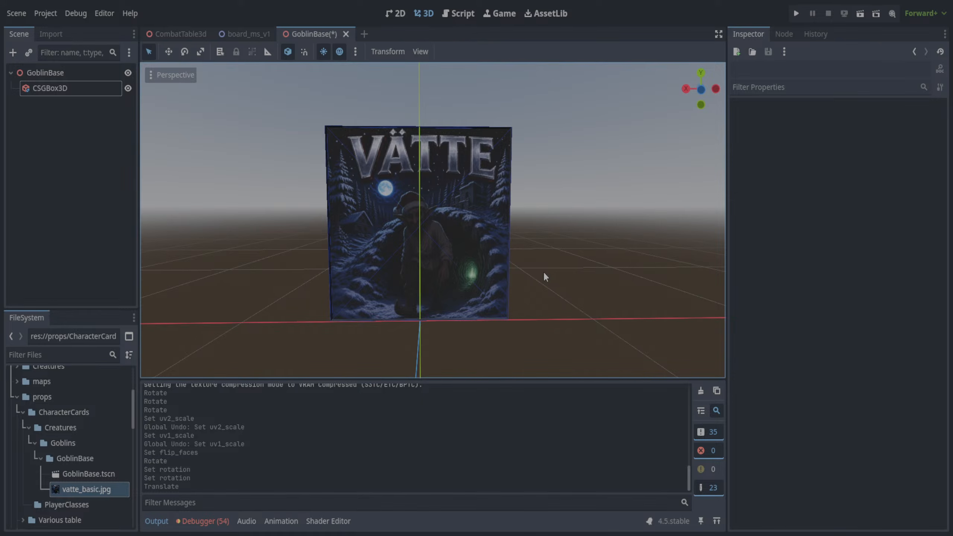
key("ctrl+s")
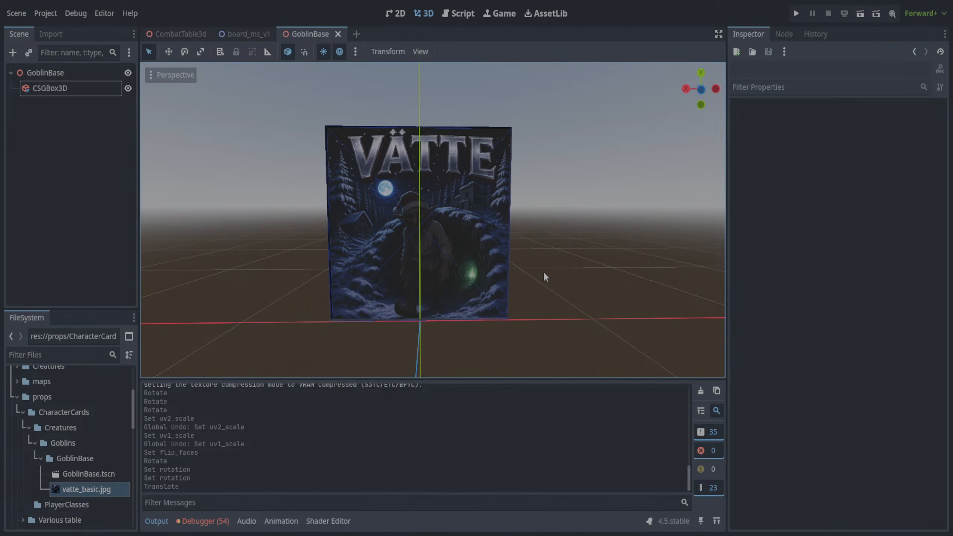